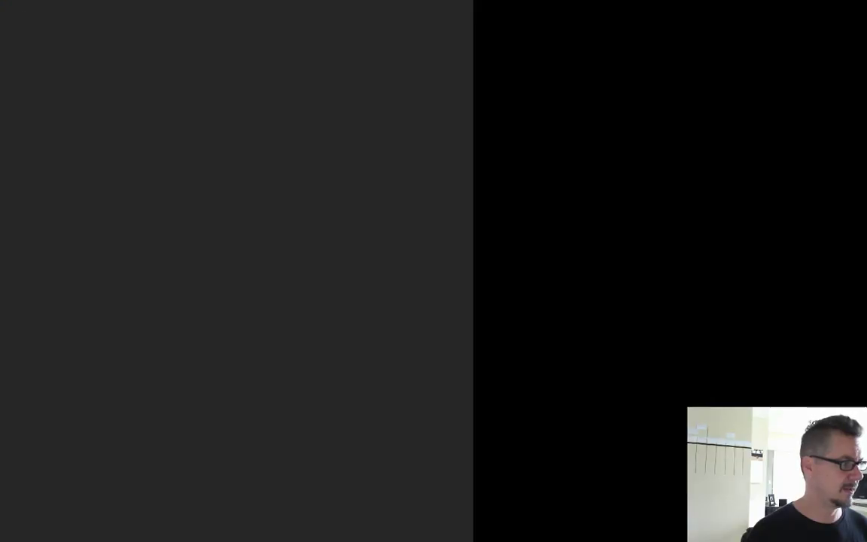
# - Examine the canyon reference photo in Canyon_01.psd up close, from the rock walls down to the standing man
pyautogui.moveTo(471, 541); pyautogui.dragTo(866, 541)
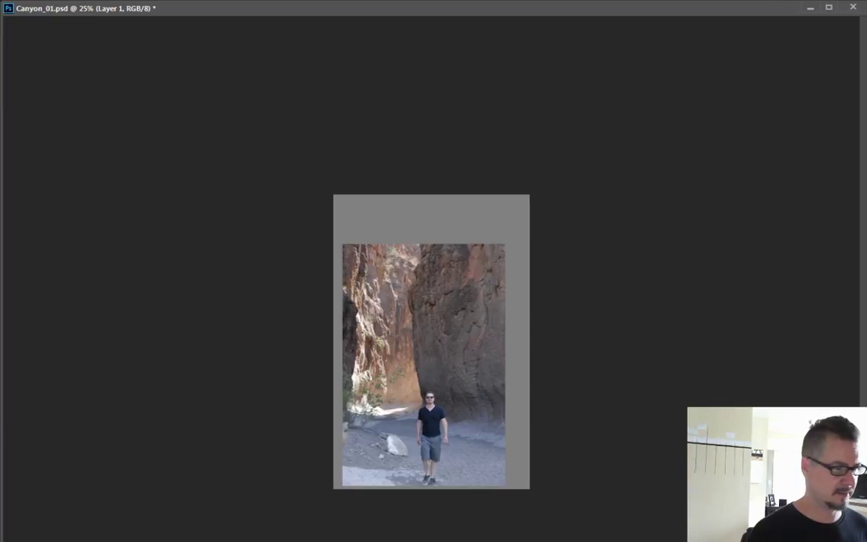
pyautogui.click(441, 358)
pyautogui.click(441, 358)
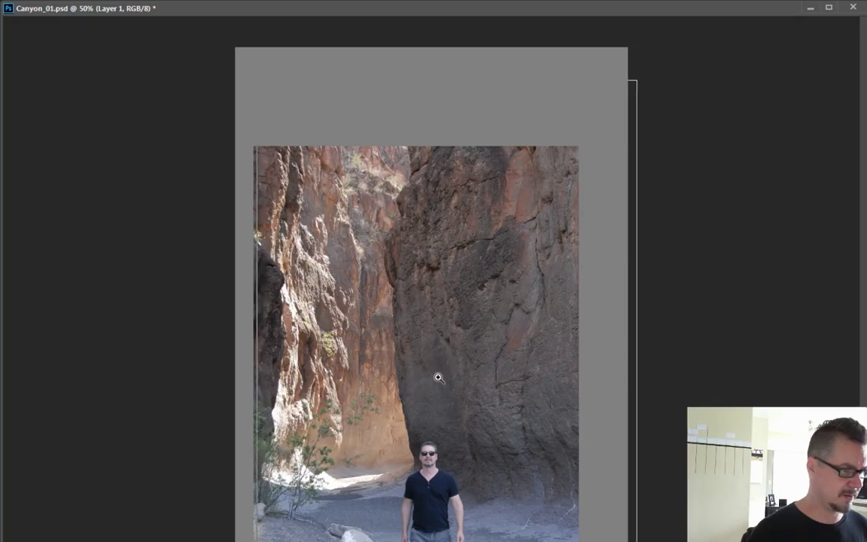
pyautogui.click(443, 367)
pyautogui.scroll(-2, 368, 369)
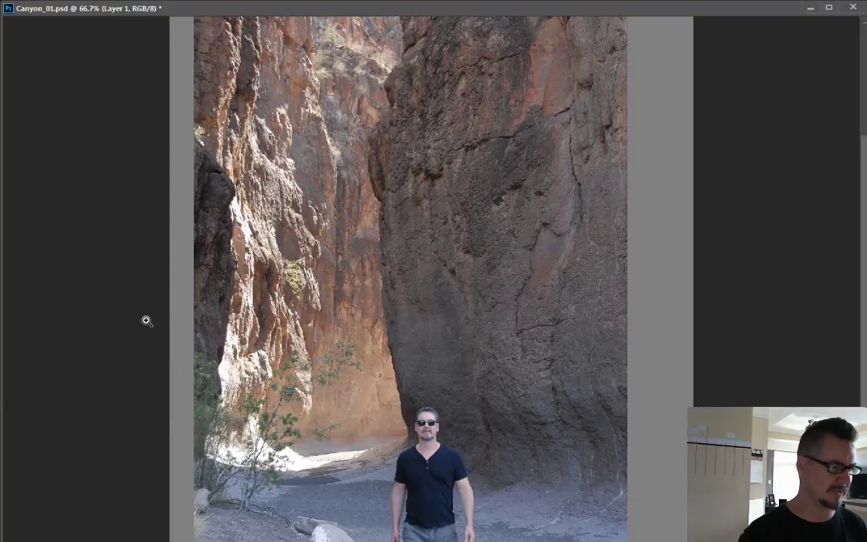
# - Switch to the browser and look through the canyon image results, previewing the narrow red gorge with the turquoise river
pyautogui.hotkey('alt', 'Tab')
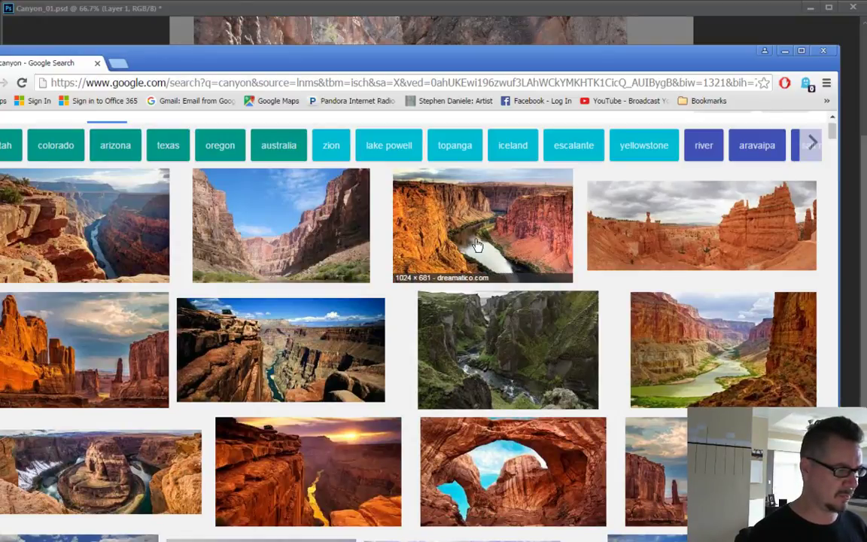
pyautogui.scroll(-4, 476, 245)
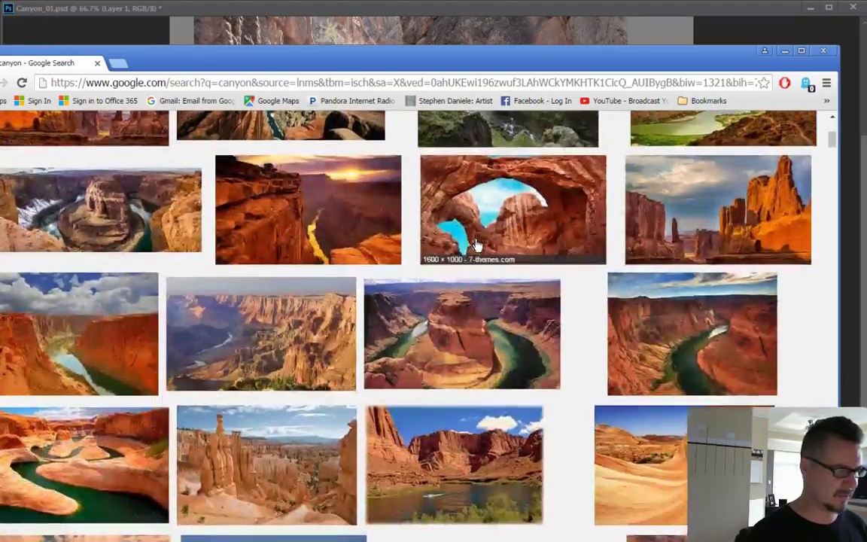
pyautogui.scroll(-4, 477, 245)
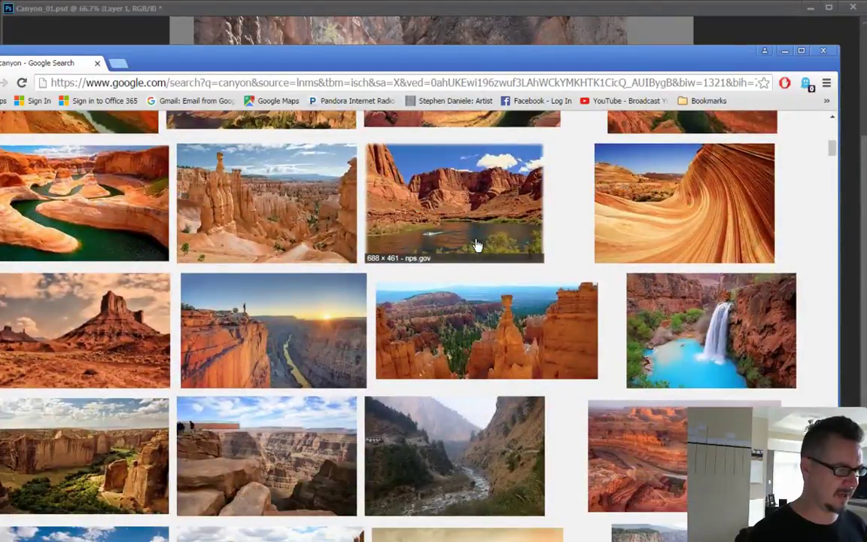
pyautogui.scroll(-2, 477, 244)
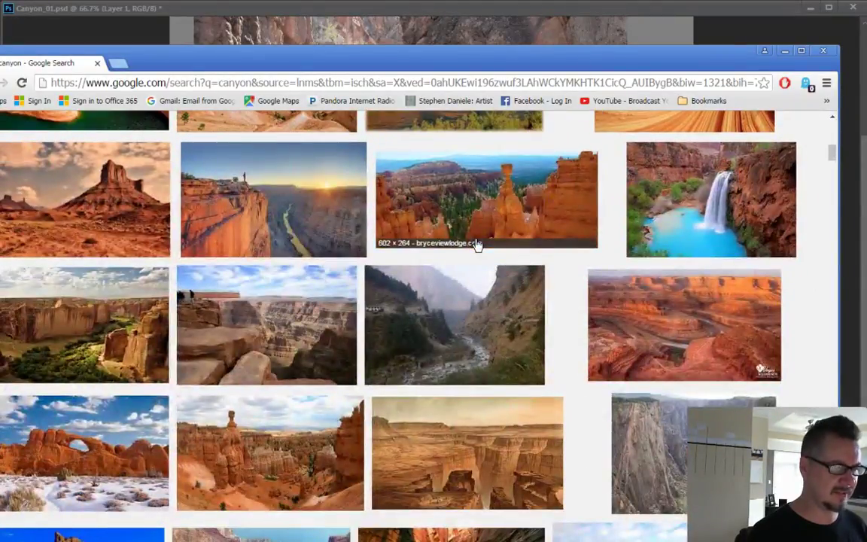
pyautogui.scroll(-1, 476, 244)
pyautogui.scroll(-1, 476, 245)
pyautogui.scroll(-1, 476, 244)
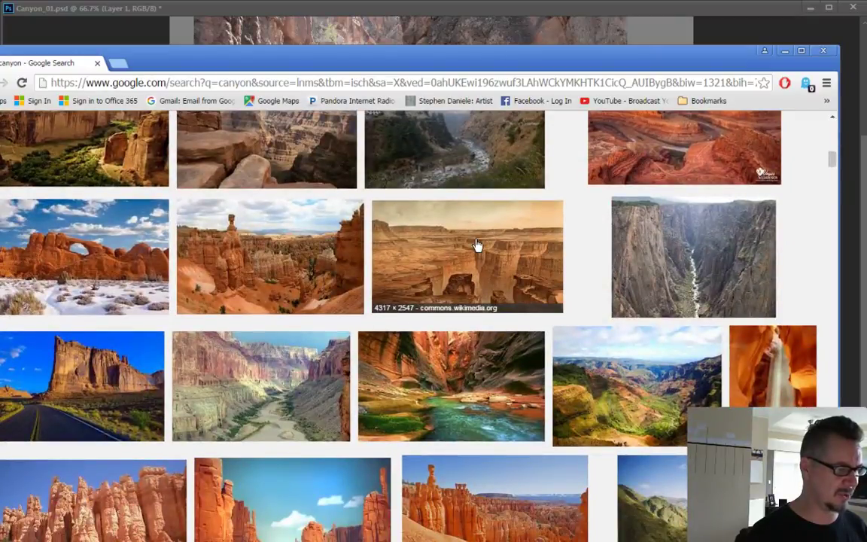
pyautogui.scroll(-1, 476, 244)
pyautogui.scroll(-1, 477, 244)
pyautogui.scroll(-1, 476, 244)
pyautogui.click(414, 213)
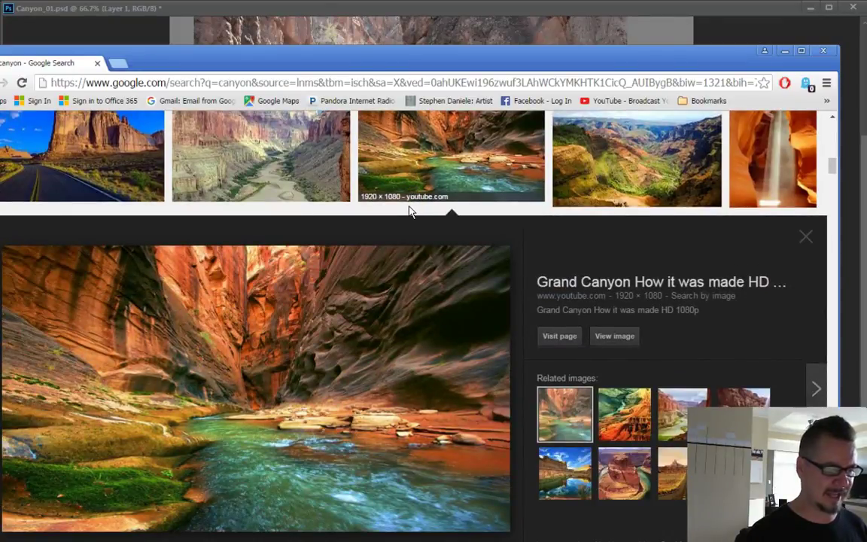
pyautogui.click(806, 245)
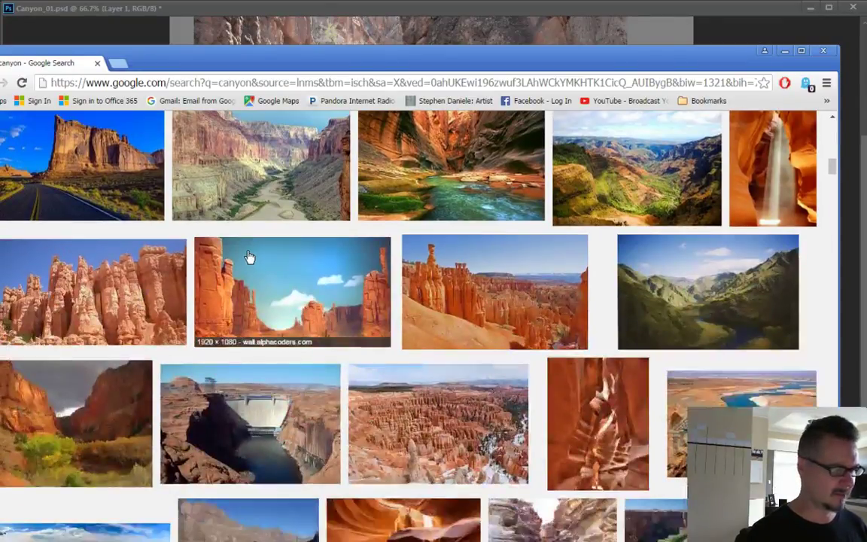
# - Preview the Canyon Road wallpaper picture with the road and tall butte, and close the preview
pyautogui.scroll(-2, 333, 281)
pyautogui.scroll(4, 333, 280)
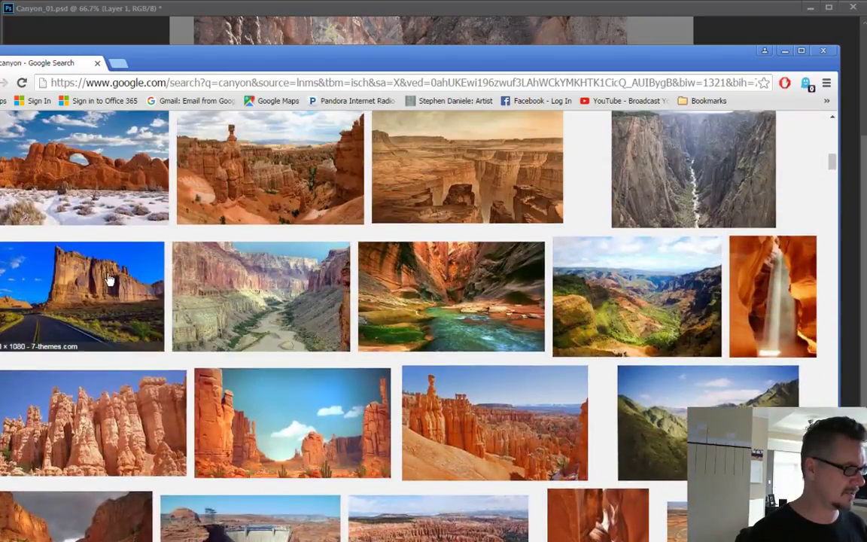
pyautogui.click(109, 280)
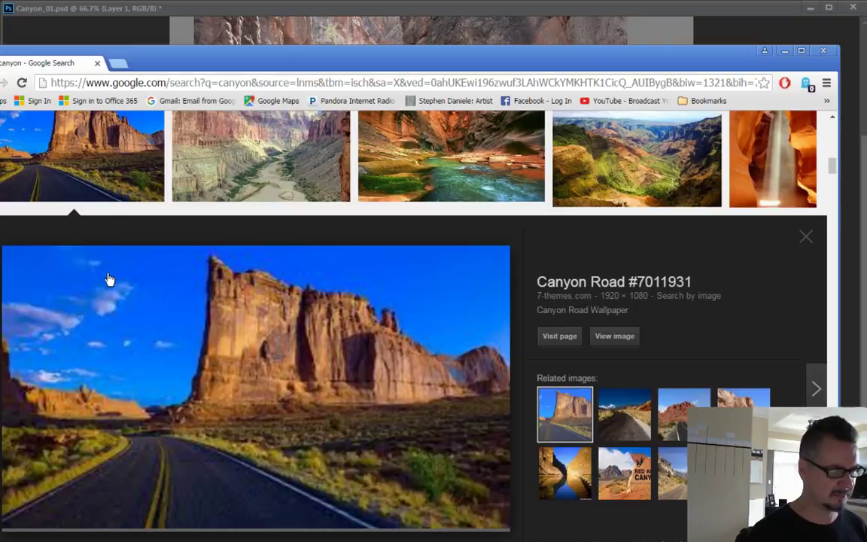
pyautogui.click(806, 236)
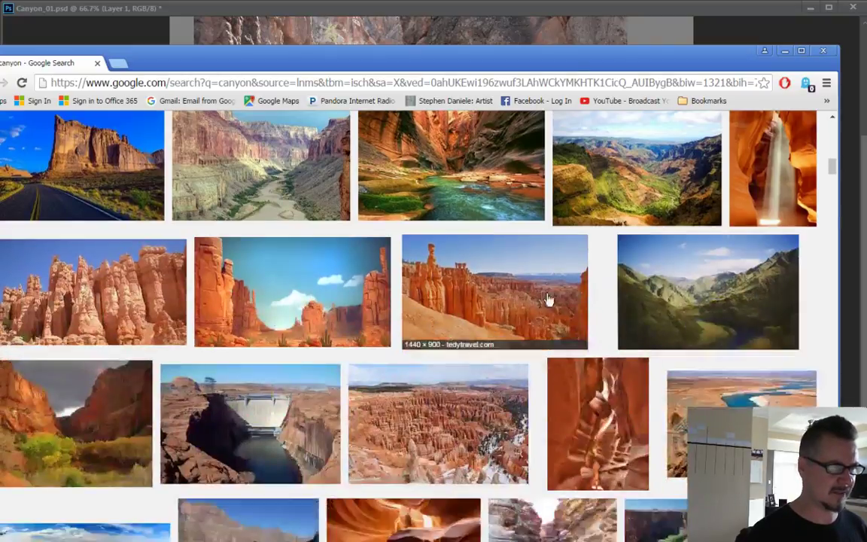
# - Examine the orange rock tower picture and the Grand Canyon Helicopter Tours picture among the first canyon results
pyautogui.scroll(2, 538, 298)
pyautogui.scroll(9, 538, 298)
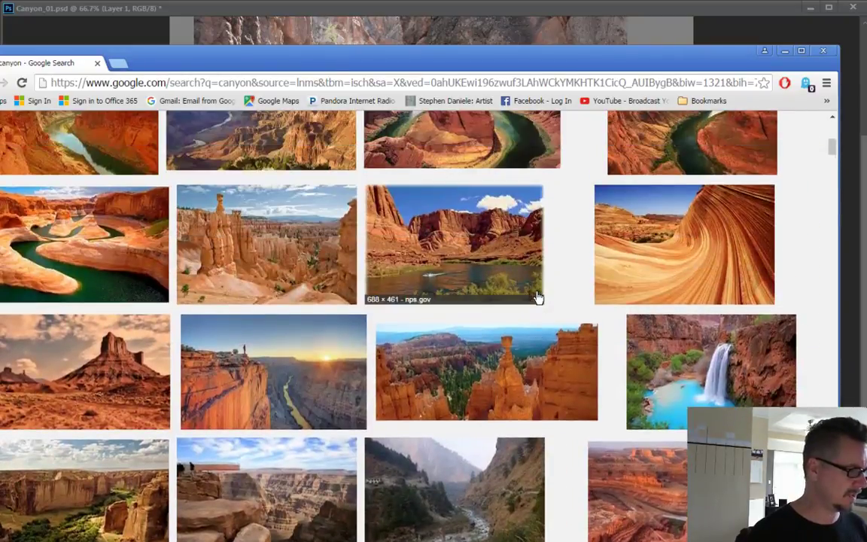
pyautogui.scroll(1, 539, 298)
pyautogui.scroll(5, 539, 298)
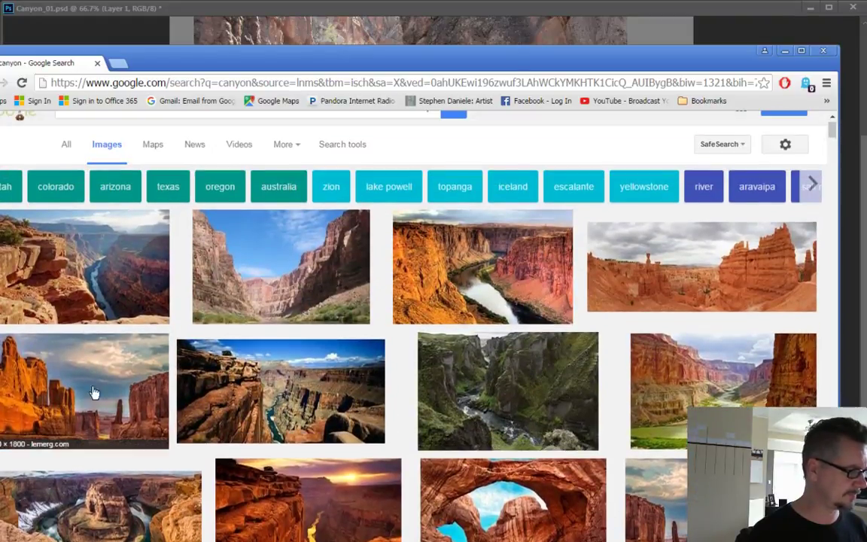
pyautogui.click(70, 353)
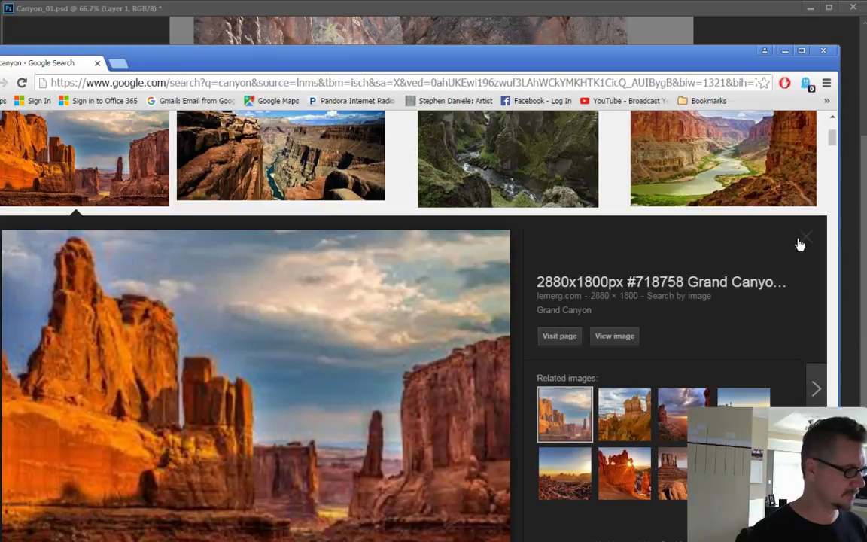
pyautogui.click(800, 244)
pyautogui.scroll(3, 85, 250)
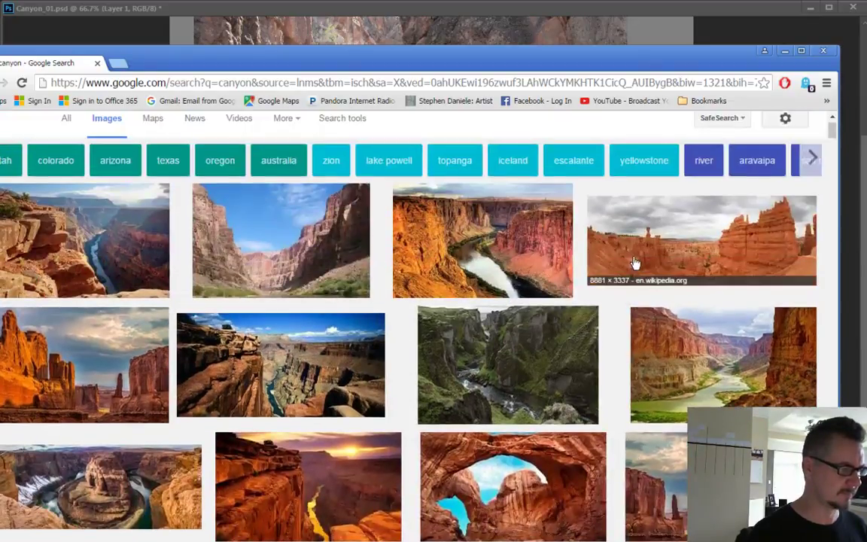
pyautogui.click(85, 251)
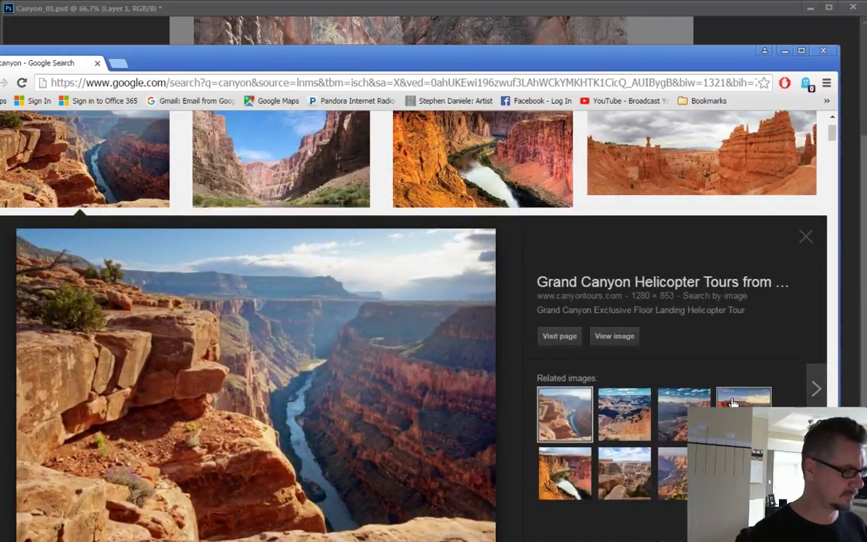
pyautogui.click(805, 239)
pyautogui.scroll(1, 658, 352)
pyautogui.scroll(-3, 658, 353)
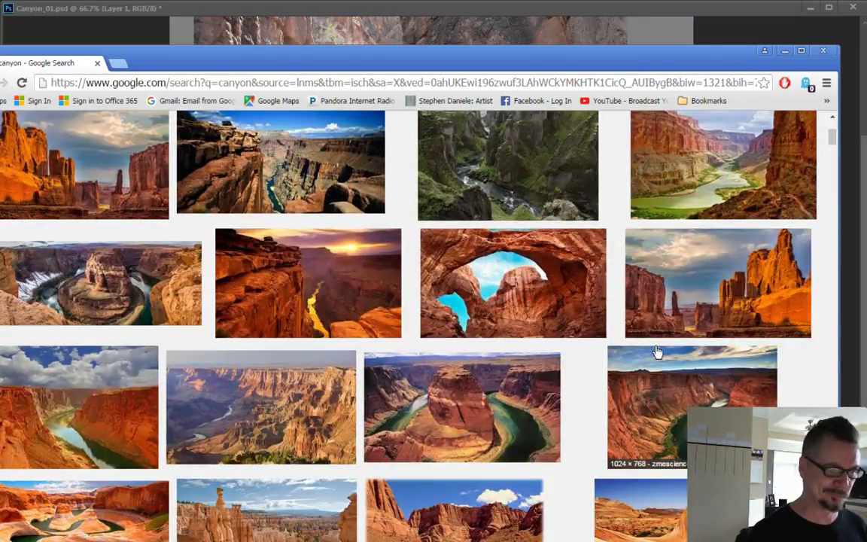
# - Switch back to Photoshop and add a new layer named Sketch directly above the Background layer
pyautogui.hotkey('alt', 'Tab')
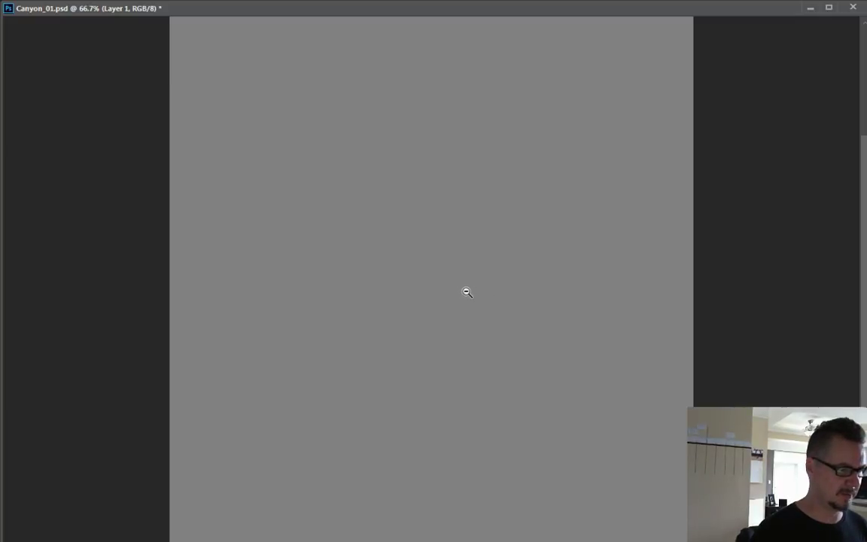
pyautogui.hotkey('ctrl', '-')
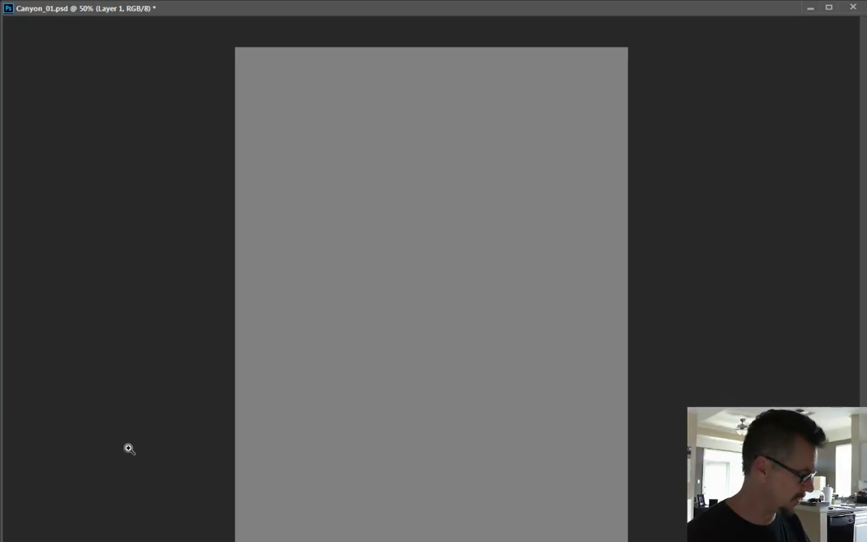
pyautogui.hotkey('alt', '[')
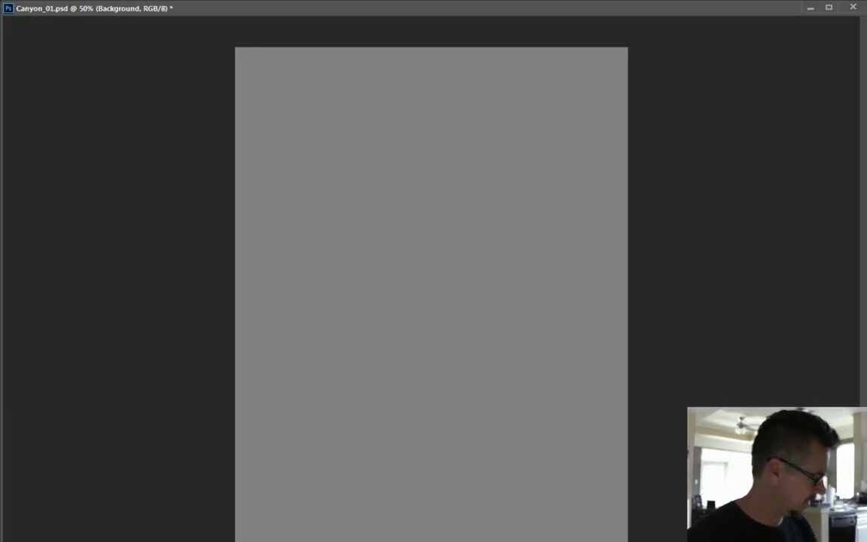
pyautogui.hotkey('ctrl', 'j')
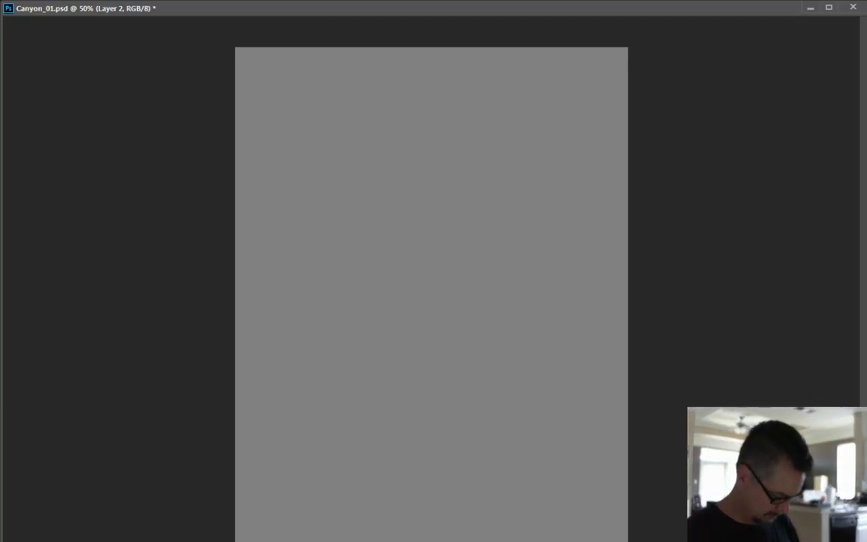
pyautogui.press('Return')
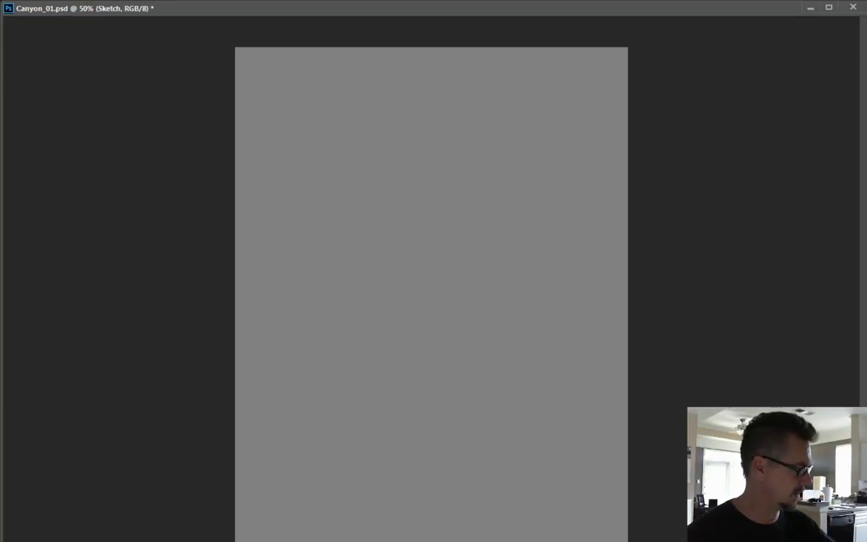
# - Enlarge the brush and outline the inner edge of the right canyon wall and its sloping base in black on the Sketch layer
pyautogui.press(']')
pyautogui.press(']')
pyautogui.press(']')
pyautogui.press(']')
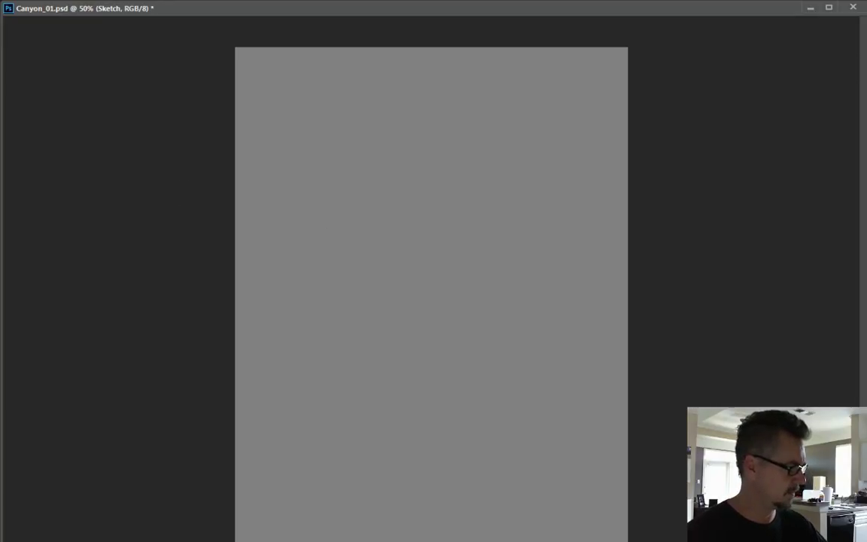
pyautogui.hotkey('ctrl', 'v')
pyautogui.hotkey('ctrl', 'z')
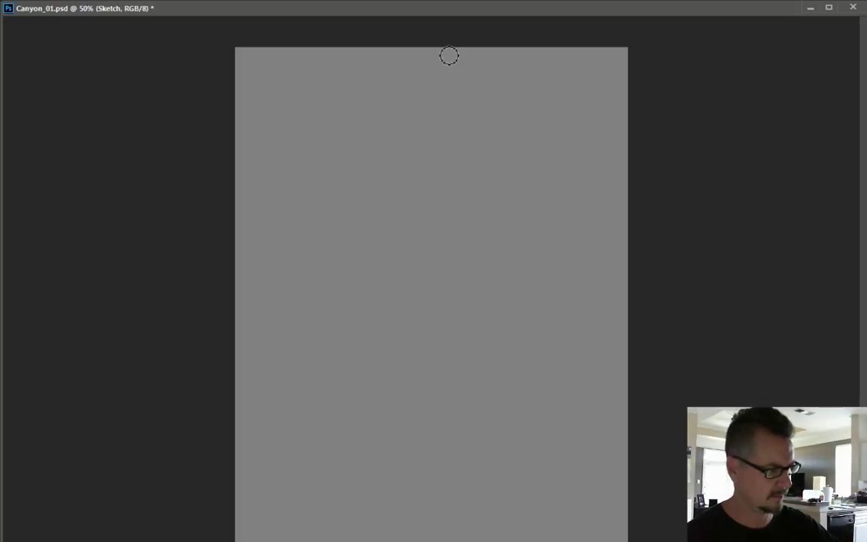
pyautogui.moveTo(434, 54)
pyautogui.mouseDown()
pyautogui.moveTo(436, 121)
pyautogui.moveTo(420, 126)
pyautogui.moveTo(432, 294)
pyautogui.moveTo(423, 280)
pyautogui.moveTo(465, 410)
pyautogui.moveTo(468, 493)
pyautogui.mouseUp()
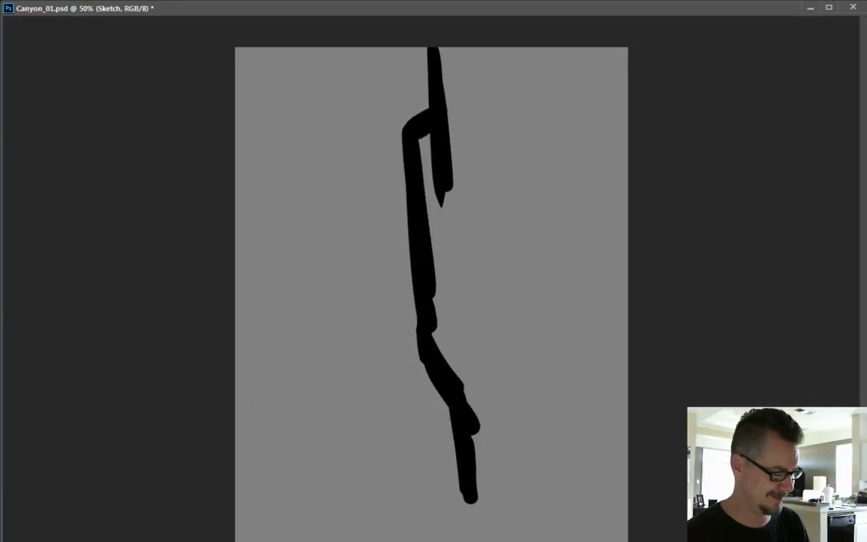
pyautogui.moveTo(468, 498)
pyautogui.mouseDown()
pyautogui.moveTo(546, 511)
pyautogui.moveTo(557, 528)
pyautogui.moveTo(586, 537)
pyautogui.mouseUp()
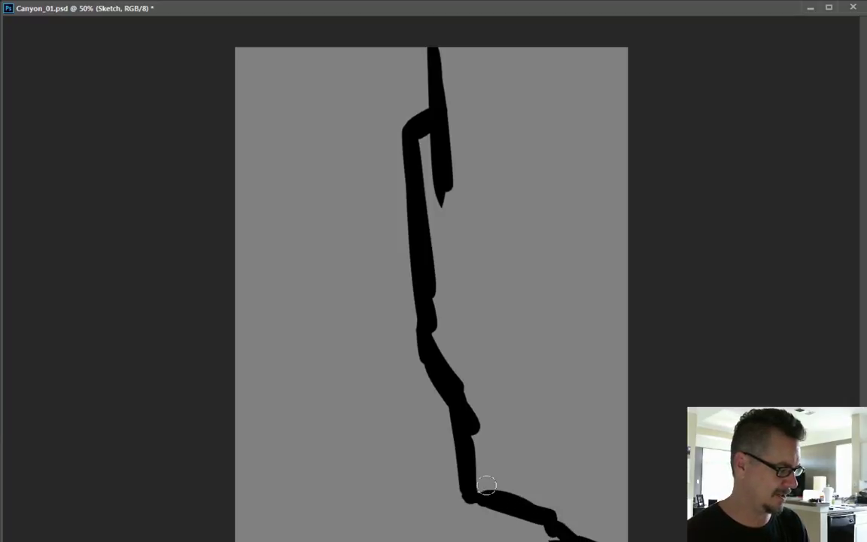
pyautogui.moveTo(440, 188); pyautogui.dragTo(471, 489)
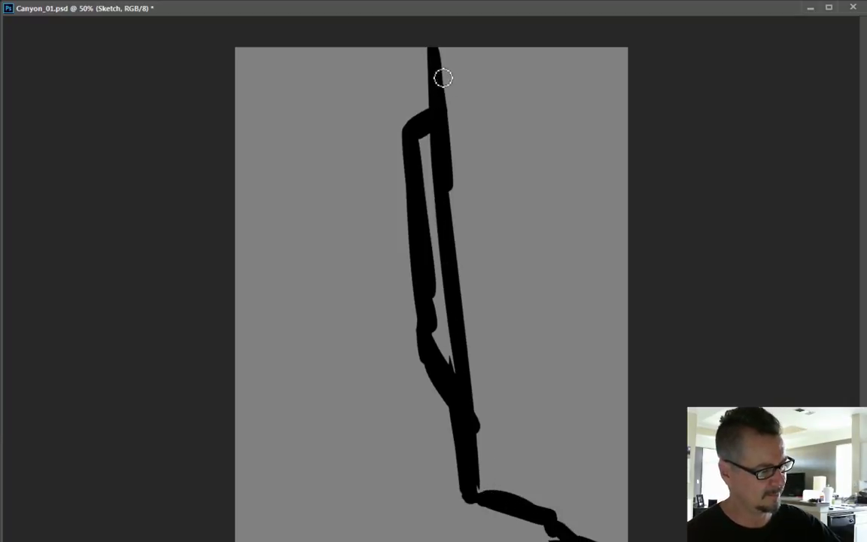
# - Fill the right canyon wall silhouette with black brush strokes from its inner edge to the canvas border
pyautogui.moveTo(444, 72); pyautogui.dragTo(474, 356)
pyautogui.moveTo(466, 94); pyautogui.dragTo(490, 463)
pyautogui.moveTo(476, 50)
pyautogui.mouseDown()
pyautogui.moveTo(493, 354)
pyautogui.moveTo(493, 43)
pyautogui.moveTo(482, 159)
pyautogui.moveTo(536, 404)
pyautogui.moveTo(559, 183)
pyautogui.moveTo(551, 274)
pyautogui.mouseUp()
pyautogui.moveTo(531, 97)
pyautogui.mouseDown()
pyautogui.moveTo(595, 81)
pyautogui.moveTo(558, 85)
pyautogui.moveTo(582, 116)
pyautogui.moveTo(587, 79)
pyautogui.moveTo(589, 251)
pyautogui.moveTo(552, 103)
pyautogui.moveTo(556, 128)
pyautogui.moveTo(531, 89)
pyautogui.moveTo(567, 42)
pyautogui.mouseUp()
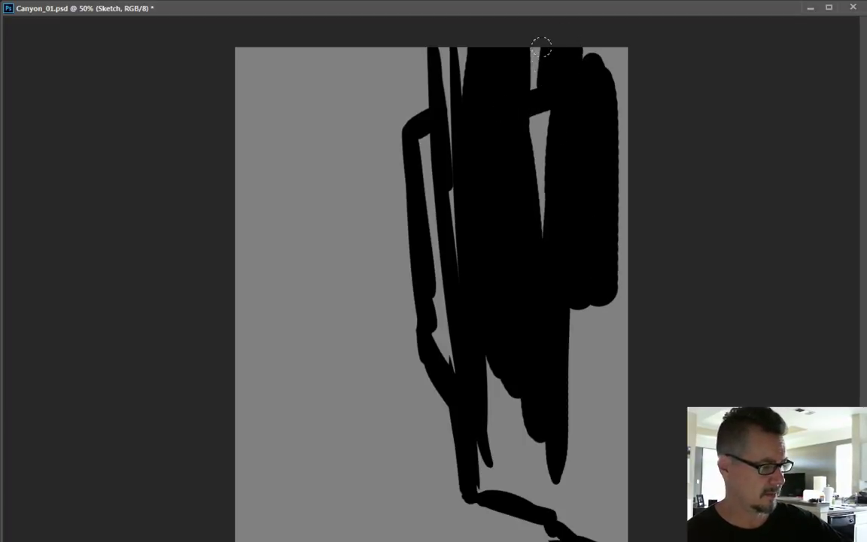
pyautogui.moveTo(583, 330)
pyautogui.mouseDown()
pyautogui.moveTo(596, 505)
pyautogui.moveTo(588, 333)
pyautogui.moveTo(602, 460)
pyautogui.moveTo(607, 324)
pyautogui.moveTo(611, 510)
pyautogui.mouseUp()
pyautogui.moveTo(557, 452)
pyautogui.mouseDown()
pyautogui.moveTo(586, 519)
pyautogui.moveTo(551, 522)
pyautogui.moveTo(509, 375)
pyautogui.moveTo(461, 440)
pyautogui.moveTo(481, 419)
pyautogui.moveTo(434, 287)
pyautogui.moveTo(434, 234)
pyautogui.mouseUp()
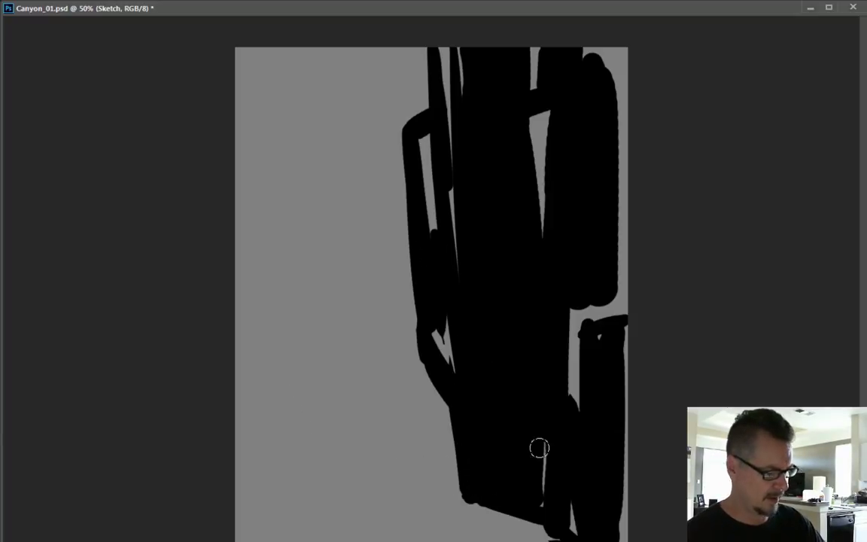
pyautogui.moveTo(622, 300)
pyautogui.mouseDown()
pyautogui.moveTo(621, 77)
pyautogui.moveTo(622, 309)
pyautogui.mouseUp()
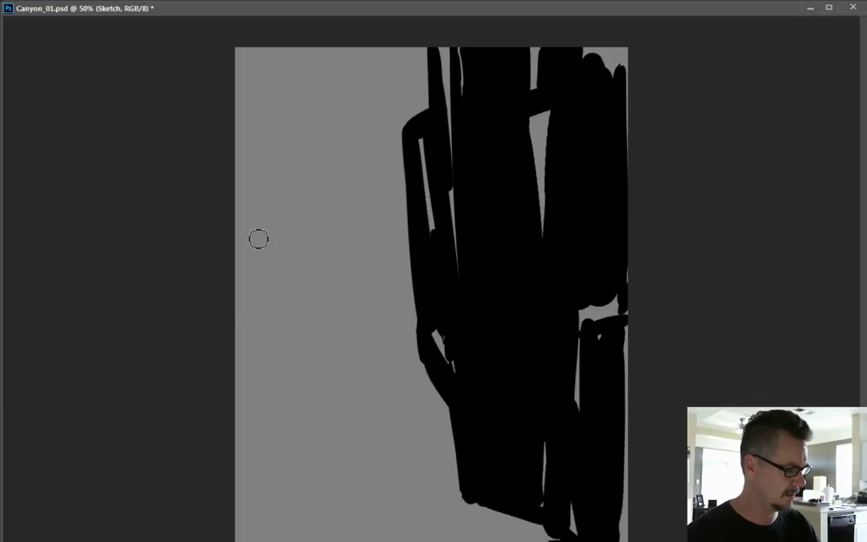
# - Paint a black, downward-tapering rock silhouette along the left border of the canvas
pyautogui.moveTo(282, 218); pyautogui.dragTo(218, 204)
pyautogui.moveTo(273, 222)
pyautogui.mouseDown()
pyautogui.moveTo(255, 524)
pyautogui.moveTo(268, 275)
pyautogui.moveTo(255, 372)
pyautogui.moveTo(259, 214)
pyautogui.moveTo(259, 401)
pyautogui.moveTo(248, 210)
pyautogui.moveTo(250, 435)
pyautogui.moveTo(247, 206)
pyautogui.moveTo(248, 476)
pyautogui.moveTo(242, 212)
pyautogui.moveTo(258, 338)
pyautogui.moveTo(279, 225)
pyautogui.moveTo(267, 352)
pyautogui.moveTo(276, 298)
pyautogui.moveTo(277, 366)
pyautogui.moveTo(242, 531)
pyautogui.mouseUp()
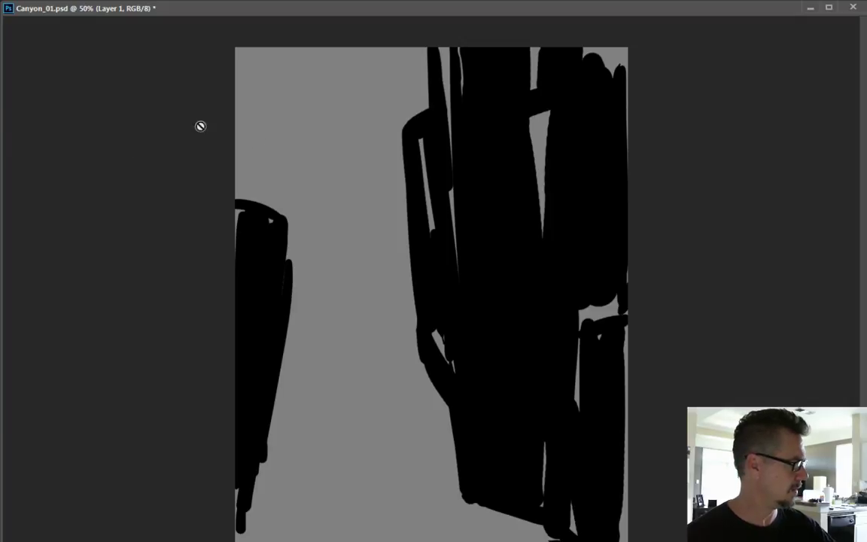
# - Extend the left rock silhouette upward and toward the gap with soft, semi-transparent dark strokes, and shade the right wall's lower inner edge
pyautogui.moveTo(272, 100); pyautogui.dragTo(275, 142)
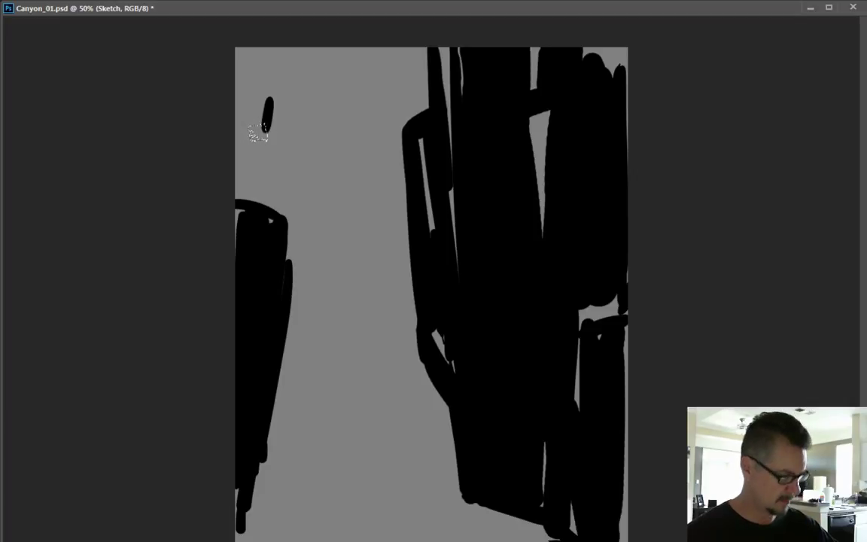
pyautogui.moveTo(266, 110)
pyautogui.mouseDown()
pyautogui.moveTo(269, 148)
pyautogui.moveTo(270, 94)
pyautogui.moveTo(268, 154)
pyautogui.moveTo(260, 175)
pyautogui.moveTo(262, 98)
pyautogui.moveTo(250, 197)
pyautogui.moveTo(256, 98)
pyautogui.moveTo(255, 186)
pyautogui.moveTo(266, 99)
pyautogui.moveTo(261, 207)
pyautogui.moveTo(265, 90)
pyautogui.moveTo(261, 181)
pyautogui.mouseUp()
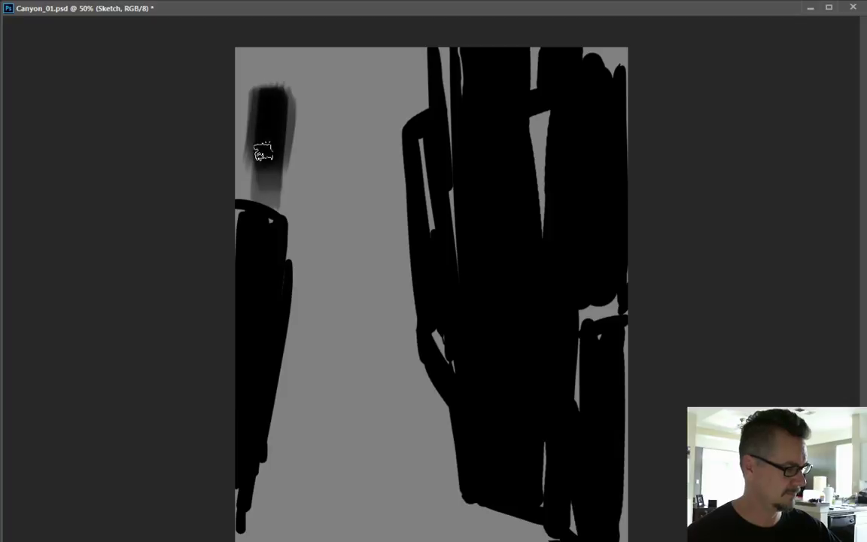
pyautogui.moveTo(274, 91)
pyautogui.mouseDown()
pyautogui.moveTo(291, 202)
pyautogui.moveTo(297, 188)
pyautogui.moveTo(297, 273)
pyautogui.moveTo(301, 207)
pyautogui.moveTo(286, 393)
pyautogui.moveTo(284, 345)
pyautogui.moveTo(289, 462)
pyautogui.moveTo(268, 396)
pyautogui.moveTo(272, 419)
pyautogui.mouseUp()
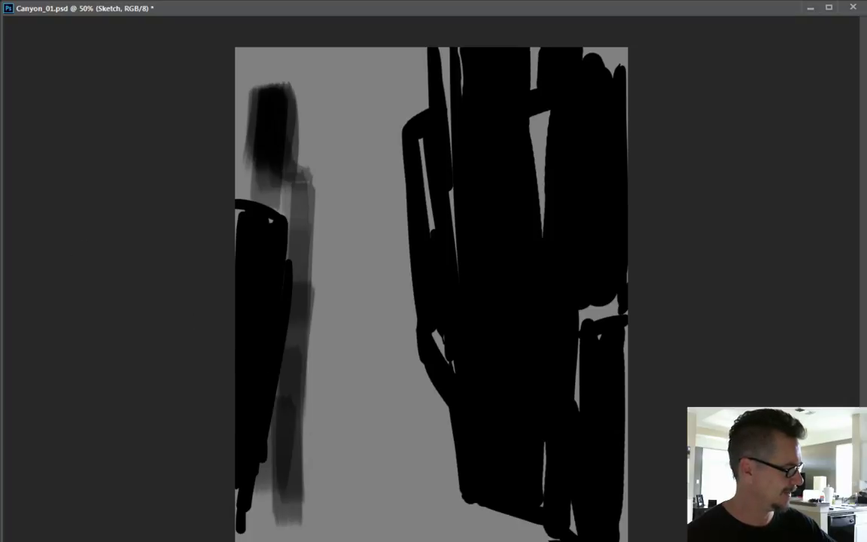
pyautogui.moveTo(429, 401)
pyautogui.mouseDown()
pyautogui.moveTo(446, 517)
pyautogui.moveTo(433, 386)
pyautogui.moveTo(428, 394)
pyautogui.moveTo(420, 379)
pyautogui.moveTo(414, 335)
pyautogui.moveTo(431, 426)
pyautogui.moveTo(436, 379)
pyautogui.mouseUp()
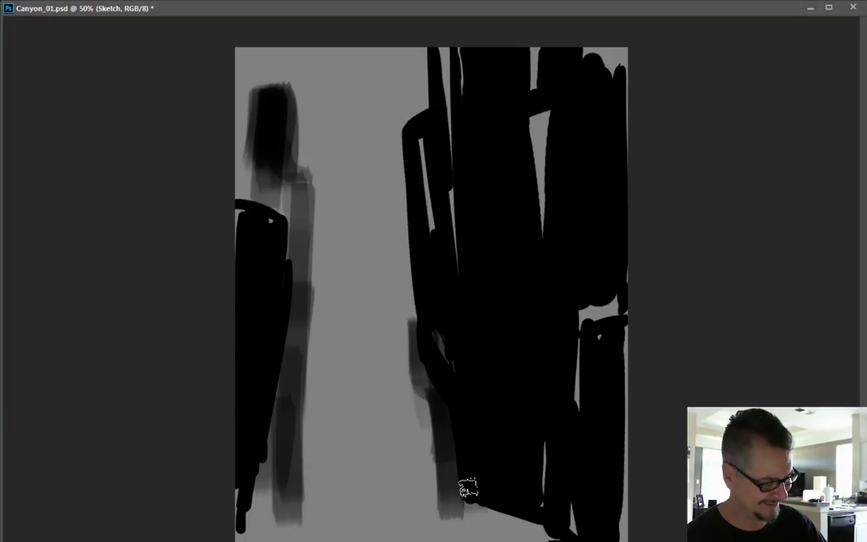
pyautogui.moveTo(267, 338); pyautogui.dragTo(251, 260)
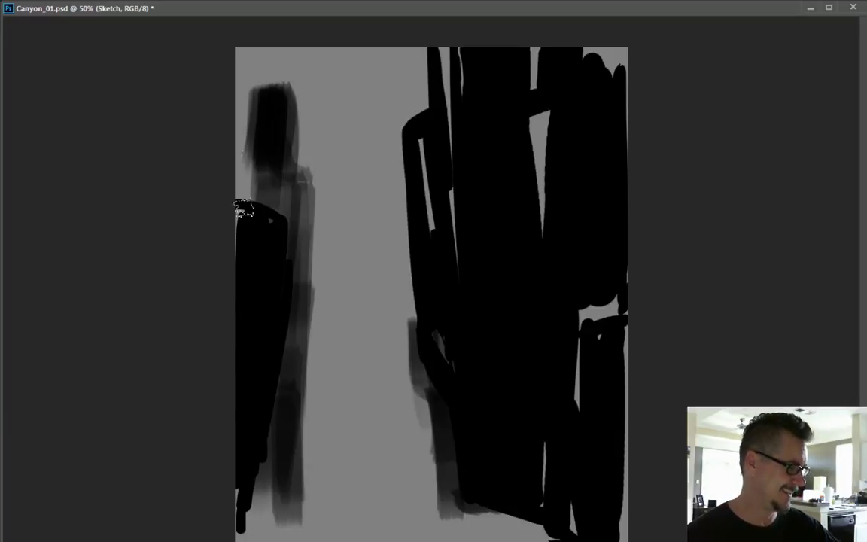
pyautogui.moveTo(263, 93)
pyautogui.mouseDown()
pyautogui.moveTo(224, 65)
pyautogui.moveTo(242, 77)
pyautogui.moveTo(234, 196)
pyautogui.mouseUp()
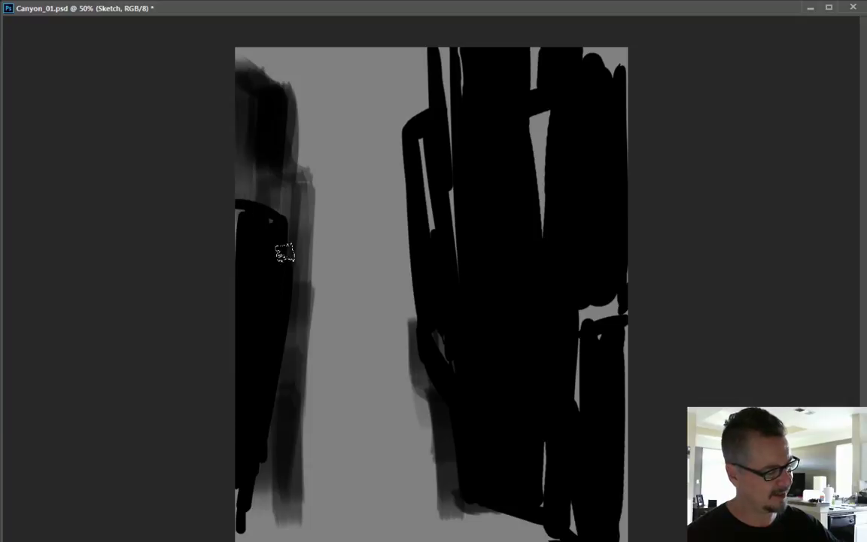
# - Paint a shorter, semi-transparent dark rock column in the canyon gap beside the left wall
pyautogui.moveTo(328, 331); pyautogui.dragTo(329, 286)
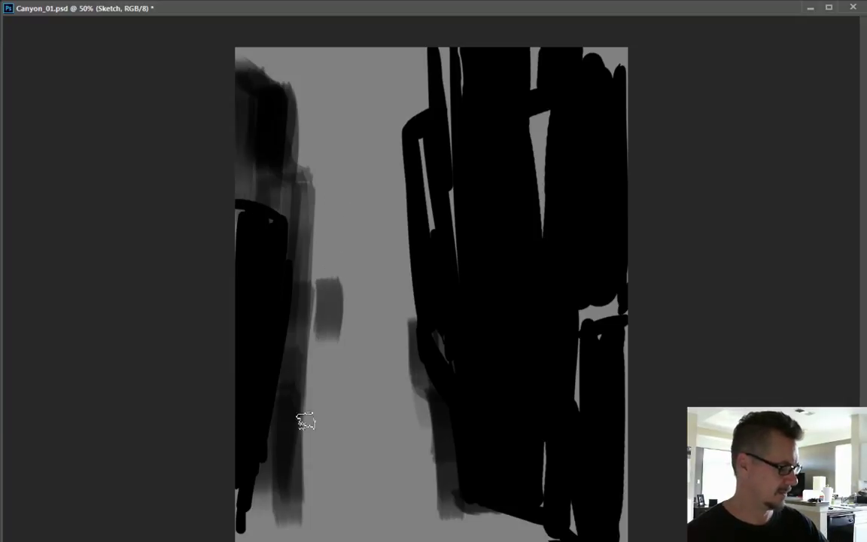
pyautogui.moveTo(302, 410); pyautogui.dragTo(329, 512)
pyautogui.moveTo(320, 369); pyautogui.dragTo(343, 531)
pyautogui.moveTo(329, 300)
pyautogui.mouseDown()
pyautogui.moveTo(325, 402)
pyautogui.moveTo(325, 286)
pyautogui.moveTo(322, 437)
pyautogui.mouseUp()
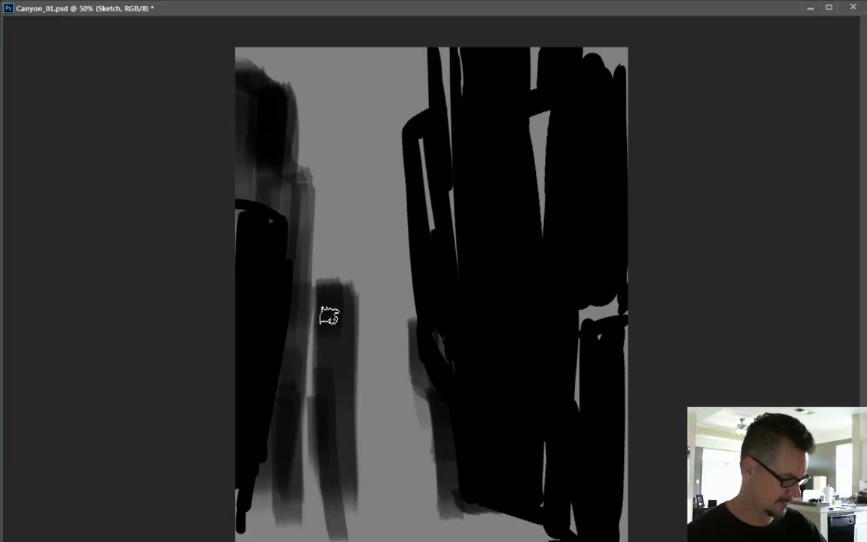
# - Darken both canyon walls and the short column with a rough textured black brush, breaking up edges and filling gaps
pyautogui.moveTo(325, 296)
pyautogui.mouseDown()
pyautogui.moveTo(329, 454)
pyautogui.moveTo(332, 296)
pyautogui.moveTo(329, 498)
pyautogui.moveTo(323, 341)
pyautogui.moveTo(325, 431)
pyautogui.moveTo(296, 290)
pyautogui.moveTo(291, 435)
pyautogui.moveTo(272, 222)
pyautogui.moveTo(266, 478)
pyautogui.moveTo(270, 170)
pyautogui.moveTo(265, 354)
pyautogui.moveTo(247, 76)
pyautogui.moveTo(231, 280)
pyautogui.moveTo(238, 69)
pyautogui.mouseUp()
pyautogui.moveTo(401, 136)
pyautogui.mouseDown()
pyautogui.moveTo(423, 363)
pyautogui.moveTo(414, 178)
pyautogui.moveTo(433, 383)
pyautogui.mouseUp()
pyautogui.moveTo(439, 41)
pyautogui.mouseDown()
pyautogui.moveTo(510, 276)
pyautogui.moveTo(545, 80)
pyautogui.moveTo(524, 279)
pyautogui.moveTo(571, 64)
pyautogui.moveTo(583, 134)
pyautogui.moveTo(586, 79)
pyautogui.moveTo(583, 247)
pyautogui.moveTo(559, 290)
pyautogui.moveTo(558, 482)
pyautogui.mouseUp()
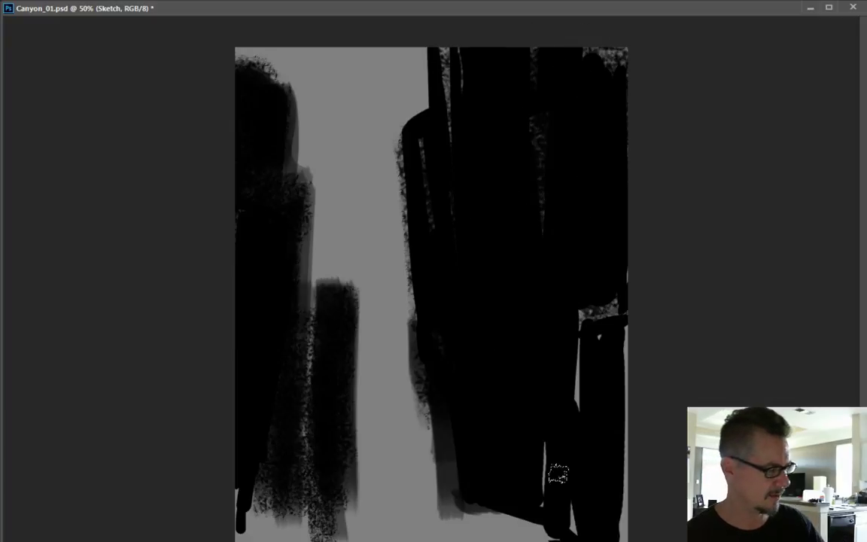
pyautogui.moveTo(324, 340)
pyautogui.mouseDown()
pyautogui.moveTo(331, 499)
pyautogui.moveTo(331, 443)
pyautogui.moveTo(361, 301)
pyautogui.mouseUp()
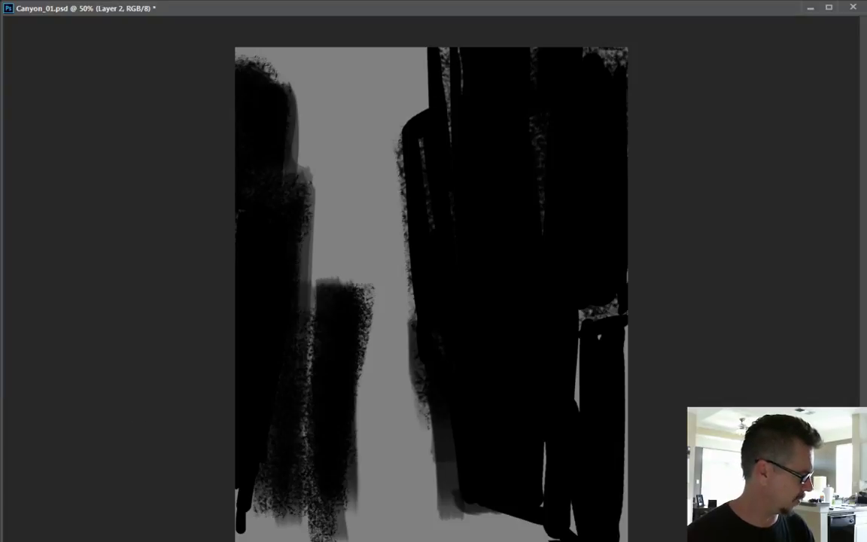
# - Draw red (ff0000) guide lines along the inner edges of the rock walls and short column on Layer 2, and clear them
pyautogui.write('ff0000')
pyautogui.click(272, 321)
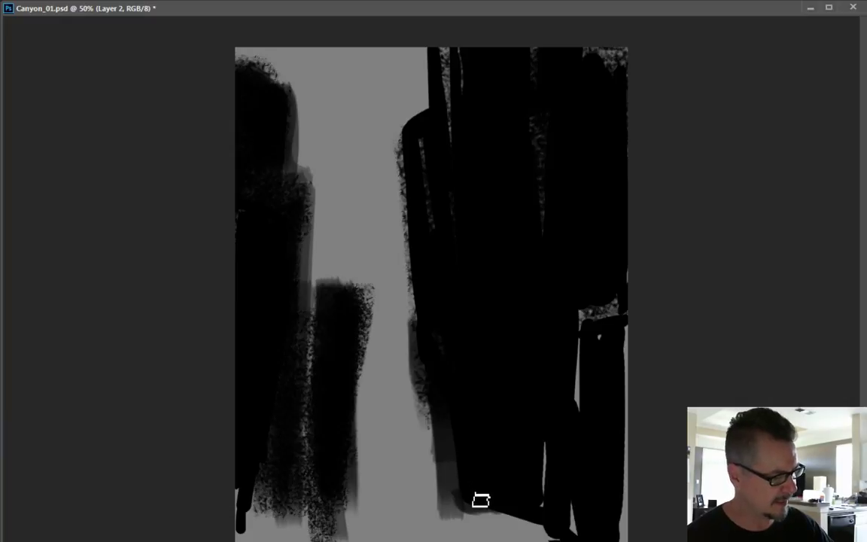
pyautogui.moveTo(480, 504); pyautogui.dragTo(395, 149)
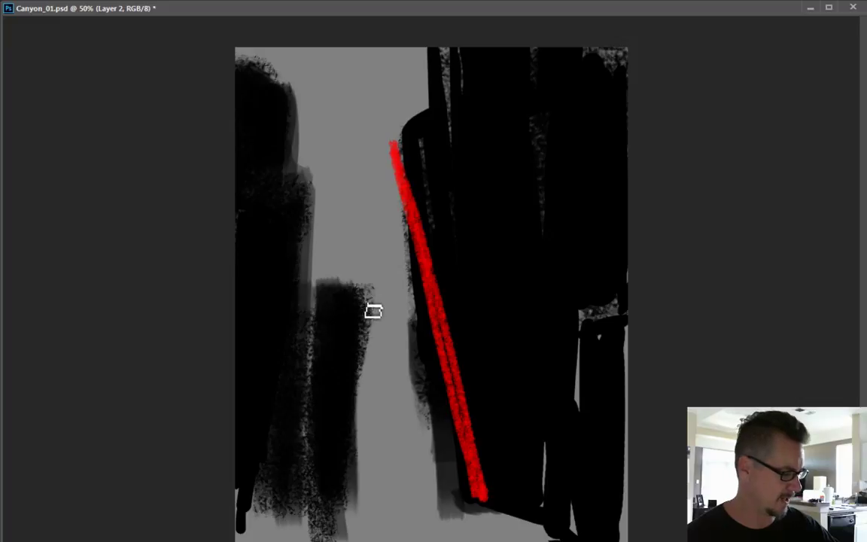
pyautogui.moveTo(371, 299); pyautogui.dragTo(344, 511)
pyautogui.moveTo(322, 185); pyautogui.dragTo(270, 480)
pyautogui.moveTo(316, 201)
pyautogui.mouseDown()
pyautogui.moveTo(300, 363)
pyautogui.moveTo(275, 470)
pyautogui.moveTo(297, 342)
pyautogui.moveTo(295, 466)
pyautogui.mouseUp()
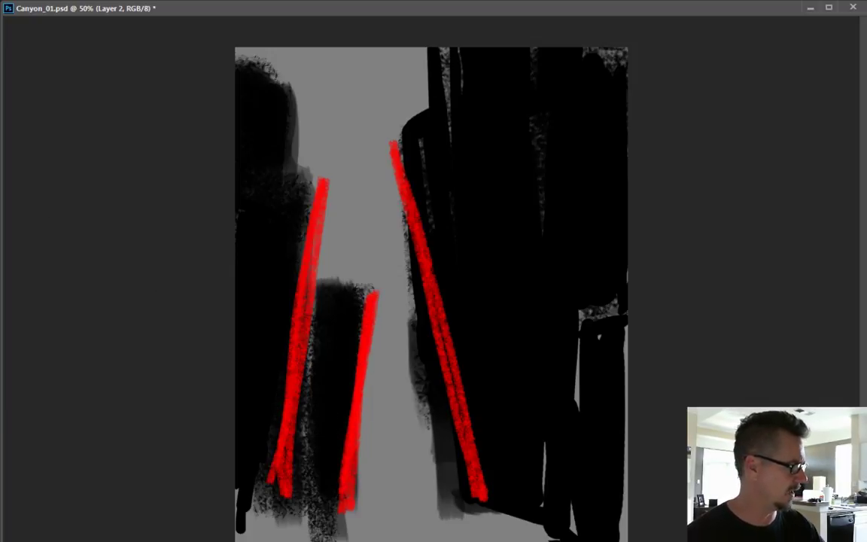
pyautogui.hotkey('ctrl', 'a')
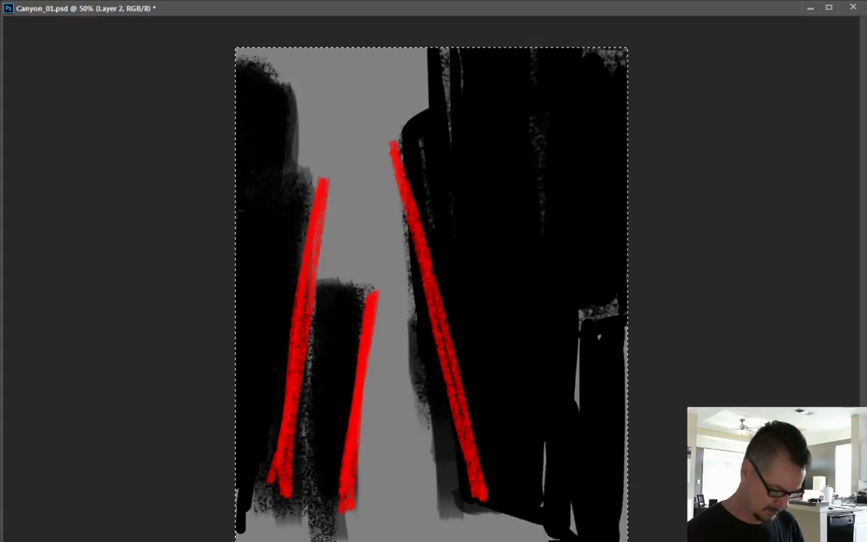
pyautogui.press('Delete')
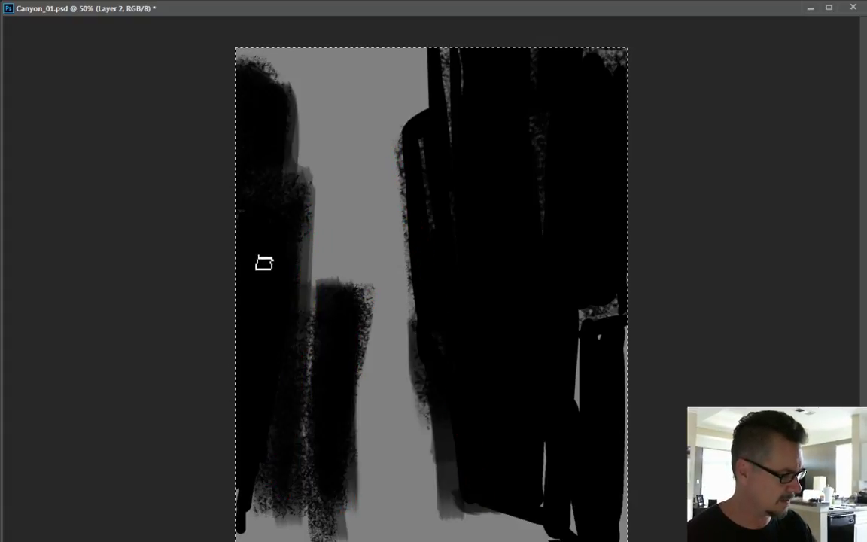
# - Sketch a red V-shaped valley with distant peaks across the canvas on Layer 2, clear it, and deselect
pyautogui.moveTo(250, 251); pyautogui.dragTo(391, 448)
pyautogui.moveTo(256, 256); pyautogui.dragTo(405, 447)
pyautogui.moveTo(606, 262)
pyautogui.mouseDown()
pyautogui.moveTo(492, 420)
pyautogui.moveTo(552, 336)
pyautogui.moveTo(613, 283)
pyautogui.moveTo(454, 462)
pyautogui.mouseUp()
pyautogui.moveTo(371, 445); pyautogui.dragTo(237, 265)
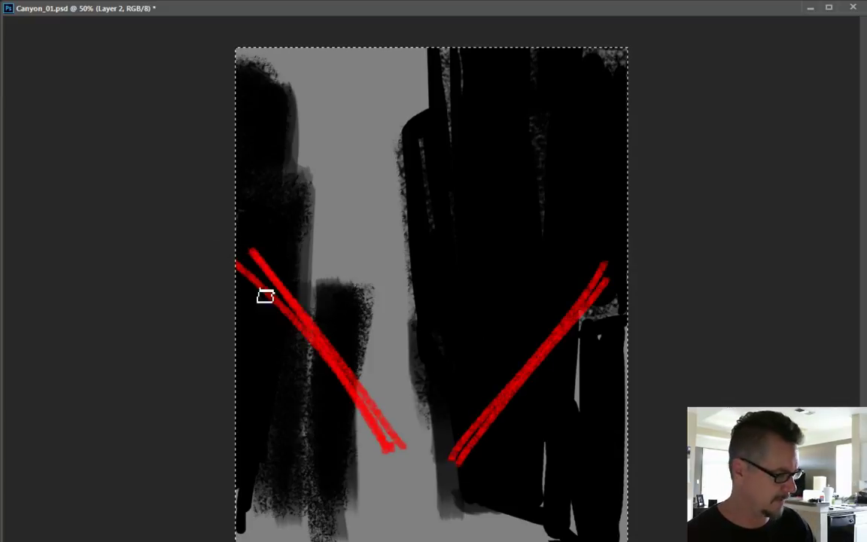
pyautogui.moveTo(495, 406)
pyautogui.mouseDown()
pyautogui.moveTo(453, 377)
pyautogui.moveTo(437, 395)
pyautogui.moveTo(362, 413)
pyautogui.moveTo(401, 406)
pyautogui.moveTo(421, 380)
pyautogui.moveTo(439, 397)
pyautogui.moveTo(466, 382)
pyautogui.moveTo(498, 393)
pyautogui.mouseUp()
pyautogui.moveTo(410, 411); pyautogui.dragTo(356, 412)
pyautogui.moveTo(241, 274); pyautogui.dragTo(405, 462)
pyautogui.moveTo(600, 280); pyautogui.dragTo(509, 405)
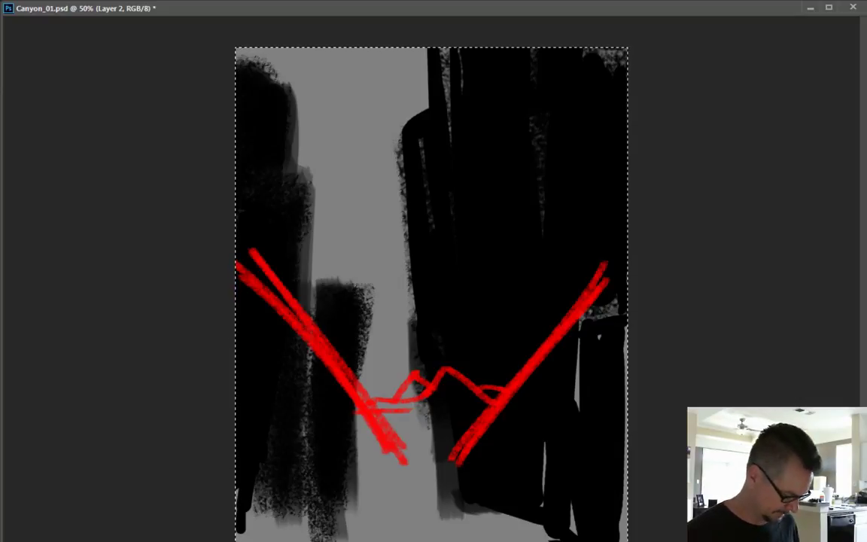
pyautogui.press('Delete')
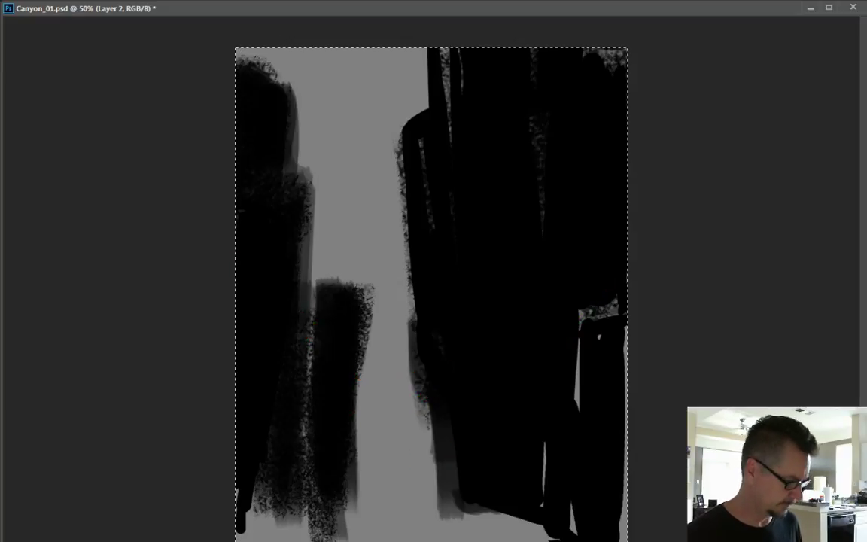
pyautogui.hotkey('ctrl', 'd')
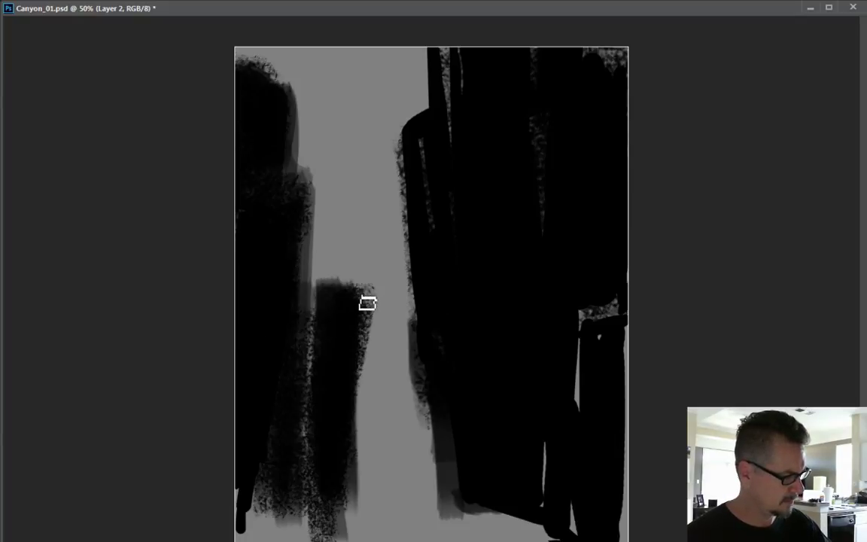
# - Thicken the left rock columns and fill the remaining gaps and base edge of the right wall with textured black strokes on Layer 2
pyautogui.moveTo(366, 301); pyautogui.dragTo(360, 400)
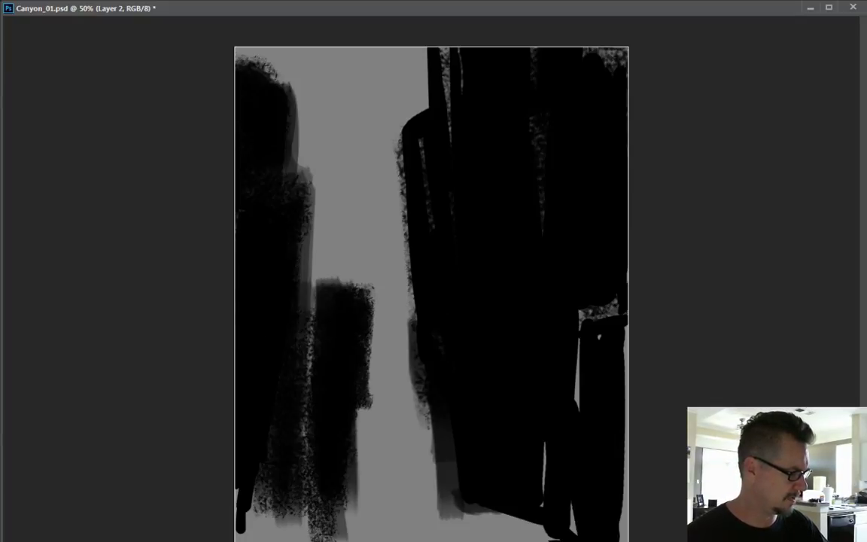
pyautogui.moveTo(319, 320)
pyautogui.mouseDown()
pyautogui.moveTo(340, 281)
pyautogui.moveTo(338, 301)
pyautogui.moveTo(340, 287)
pyautogui.moveTo(325, 285)
pyautogui.moveTo(321, 341)
pyautogui.moveTo(321, 287)
pyautogui.moveTo(310, 406)
pyautogui.moveTo(318, 312)
pyautogui.moveTo(298, 429)
pyautogui.moveTo(301, 362)
pyautogui.moveTo(286, 514)
pyautogui.moveTo(295, 478)
pyautogui.moveTo(286, 493)
pyautogui.moveTo(260, 437)
pyautogui.moveTo(235, 489)
pyautogui.moveTo(252, 504)
pyautogui.mouseUp()
pyautogui.moveTo(277, 240)
pyautogui.mouseDown()
pyautogui.moveTo(291, 184)
pyautogui.moveTo(292, 220)
pyautogui.moveTo(305, 175)
pyautogui.moveTo(287, 308)
pyautogui.moveTo(296, 181)
pyautogui.moveTo(287, 252)
pyautogui.moveTo(290, 214)
pyautogui.moveTo(302, 178)
pyautogui.moveTo(289, 275)
pyautogui.moveTo(282, 183)
pyautogui.moveTo(266, 213)
pyautogui.moveTo(285, 105)
pyautogui.moveTo(278, 166)
pyautogui.moveTo(281, 99)
pyautogui.moveTo(268, 109)
pyautogui.moveTo(252, 102)
pyautogui.moveTo(243, 75)
pyautogui.mouseUp()
pyautogui.moveTo(435, 66); pyautogui.dragTo(444, 187)
pyautogui.moveTo(558, 306)
pyautogui.mouseDown()
pyautogui.moveTo(565, 426)
pyautogui.moveTo(555, 489)
pyautogui.moveTo(530, 503)
pyautogui.moveTo(535, 489)
pyautogui.moveTo(553, 523)
pyautogui.mouseUp()
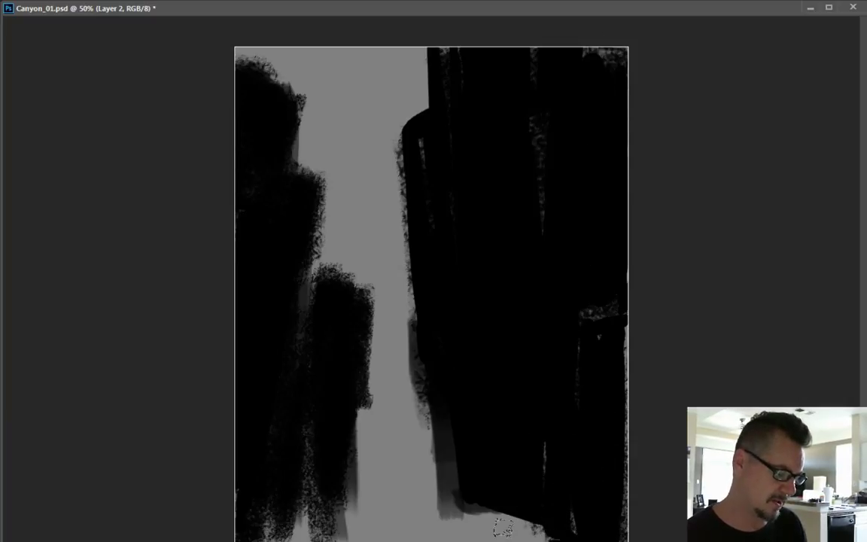
pyautogui.moveTo(456, 501)
pyautogui.mouseDown()
pyautogui.moveTo(447, 454)
pyautogui.moveTo(461, 507)
pyautogui.moveTo(452, 422)
pyautogui.mouseUp()
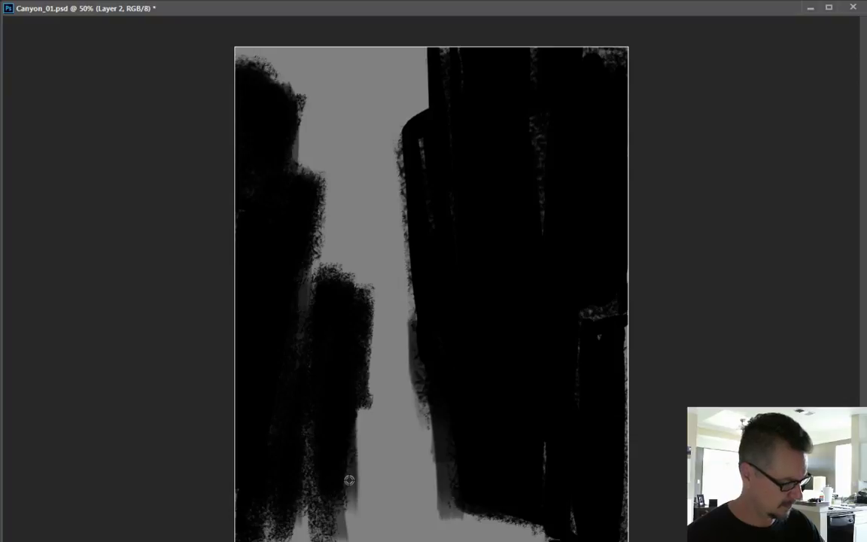
# - Paint dark grey vertical rock planes over the short column and the upper and inner parts of the left wall
pyautogui.moveTo(358, 300)
pyautogui.mouseDown()
pyautogui.moveTo(342, 291)
pyautogui.moveTo(338, 373)
pyautogui.mouseUp()
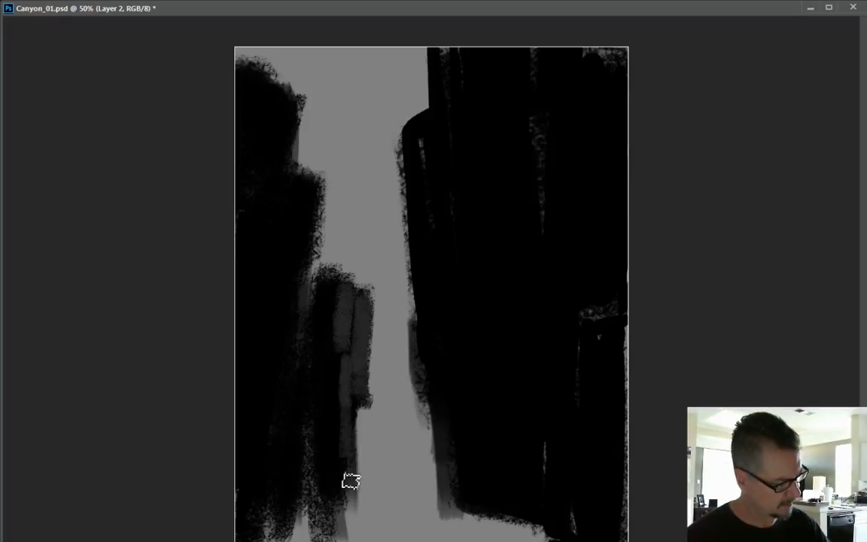
pyautogui.moveTo(319, 378)
pyautogui.mouseDown()
pyautogui.moveTo(322, 487)
pyautogui.moveTo(324, 434)
pyautogui.moveTo(315, 432)
pyautogui.moveTo(329, 293)
pyautogui.mouseUp()
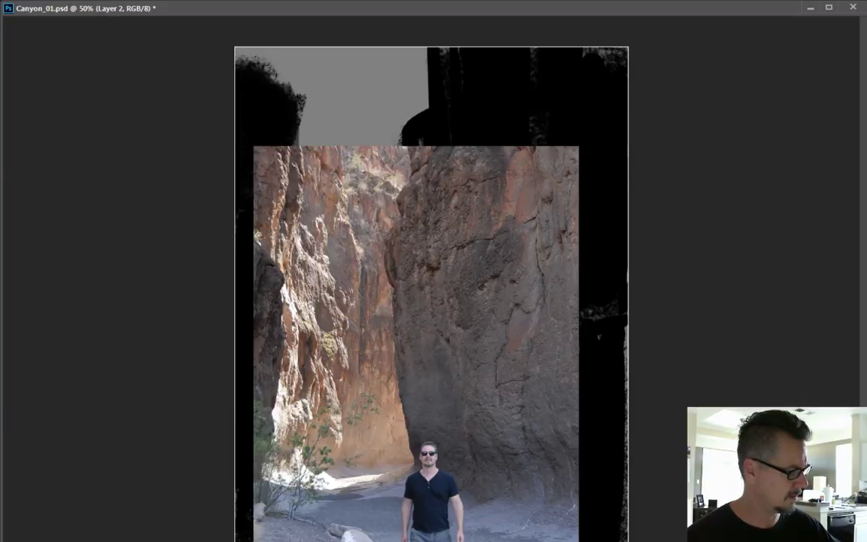
pyautogui.moveTo(281, 120)
pyautogui.mouseDown()
pyautogui.moveTo(280, 93)
pyautogui.moveTo(268, 142)
pyautogui.moveTo(258, 90)
pyautogui.moveTo(249, 137)
pyautogui.moveTo(246, 72)
pyautogui.mouseUp()
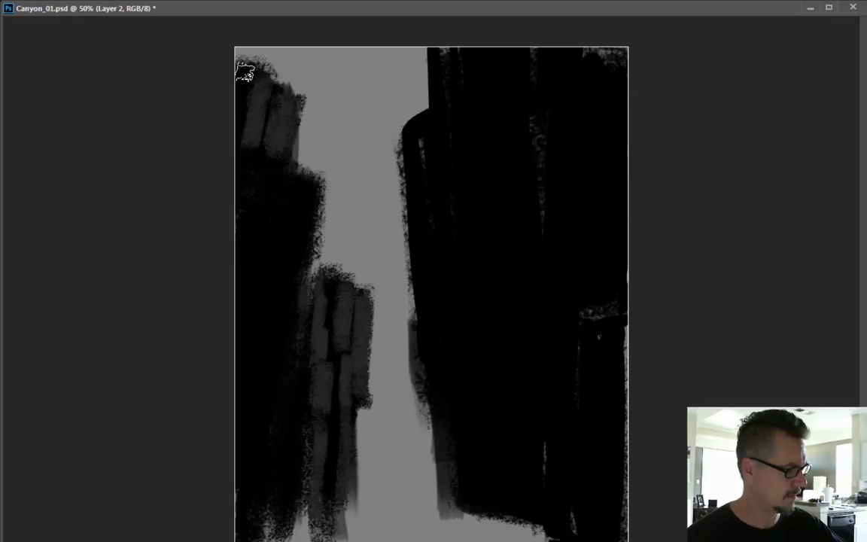
pyautogui.moveTo(319, 204)
pyautogui.mouseDown()
pyautogui.moveTo(288, 531)
pyautogui.moveTo(292, 404)
pyautogui.moveTo(304, 369)
pyautogui.moveTo(298, 458)
pyautogui.moveTo(316, 294)
pyautogui.mouseUp()
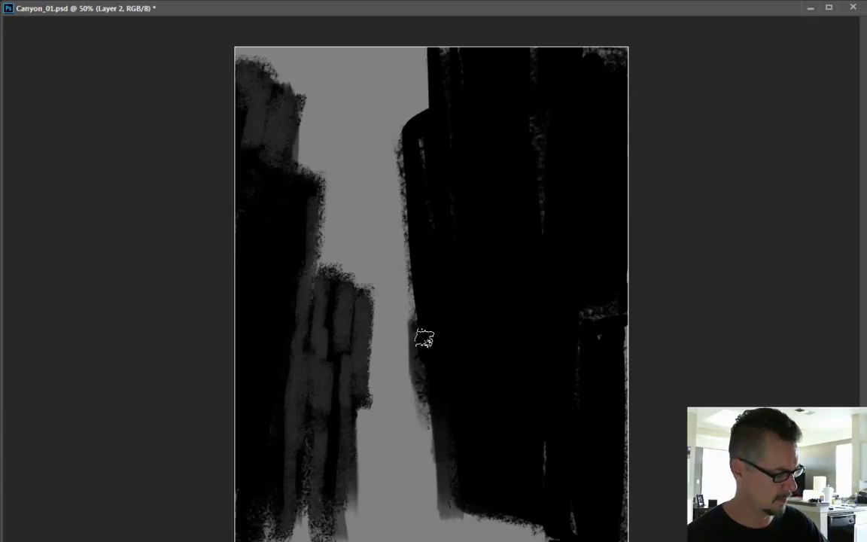
# - Paint textured dark grey vertical planes down the inner edge and lower middle of the right wall, undoing the first stroke
pyautogui.moveTo(422, 130); pyautogui.dragTo(417, 230)
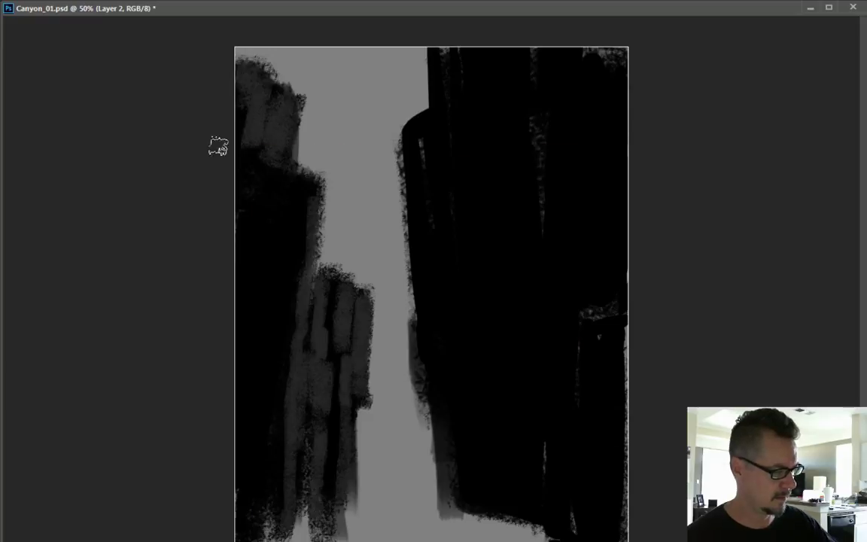
pyautogui.hotkey('ctrl', 'z')
pyautogui.moveTo(416, 137)
pyautogui.mouseDown()
pyautogui.moveTo(444, 429)
pyautogui.moveTo(422, 309)
pyautogui.moveTo(459, 464)
pyautogui.mouseUp()
pyautogui.moveTo(462, 267)
pyautogui.mouseDown()
pyautogui.moveTo(494, 499)
pyautogui.moveTo(471, 272)
pyautogui.moveTo(488, 325)
pyautogui.mouseUp()
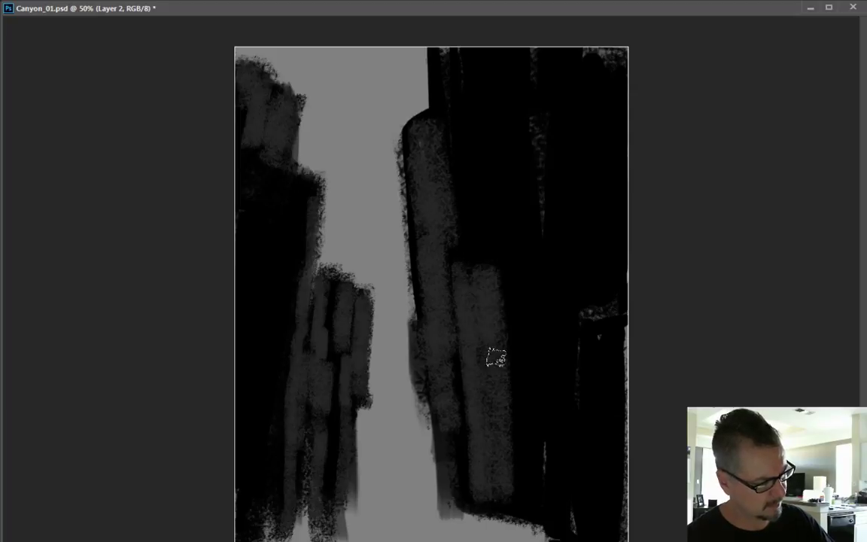
pyautogui.moveTo(507, 259)
pyautogui.mouseDown()
pyautogui.moveTo(522, 265)
pyautogui.moveTo(522, 472)
pyautogui.mouseUp()
pyautogui.moveTo(472, 241); pyautogui.dragTo(474, 223)
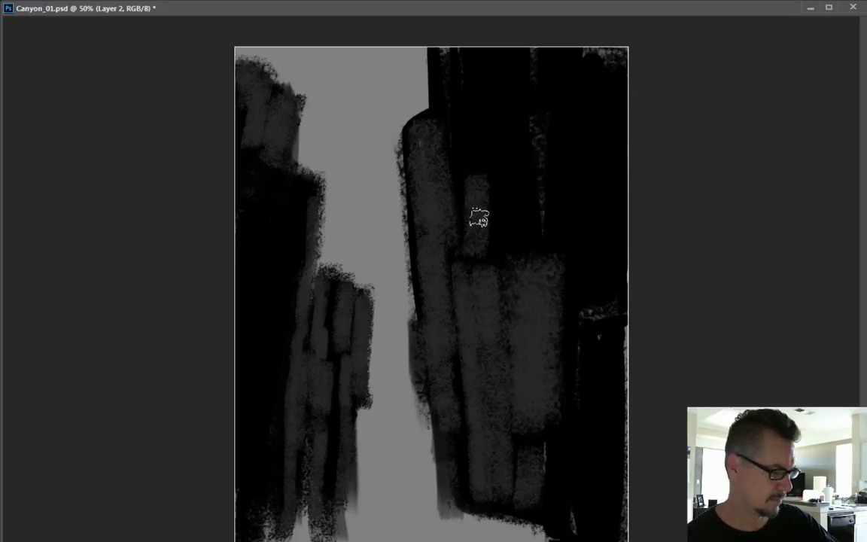
# - Extend the dark grey vertical planes across the top of the right wall and over its lower outer area
pyautogui.moveTo(458, 117)
pyautogui.mouseDown()
pyautogui.moveTo(474, 209)
pyautogui.moveTo(472, 89)
pyautogui.mouseUp()
pyautogui.moveTo(503, 57)
pyautogui.mouseDown()
pyautogui.moveTo(521, 189)
pyautogui.moveTo(529, 86)
pyautogui.mouseUp()
pyautogui.moveTo(554, 48)
pyautogui.mouseDown()
pyautogui.moveTo(581, 183)
pyautogui.moveTo(513, 214)
pyautogui.mouseUp()
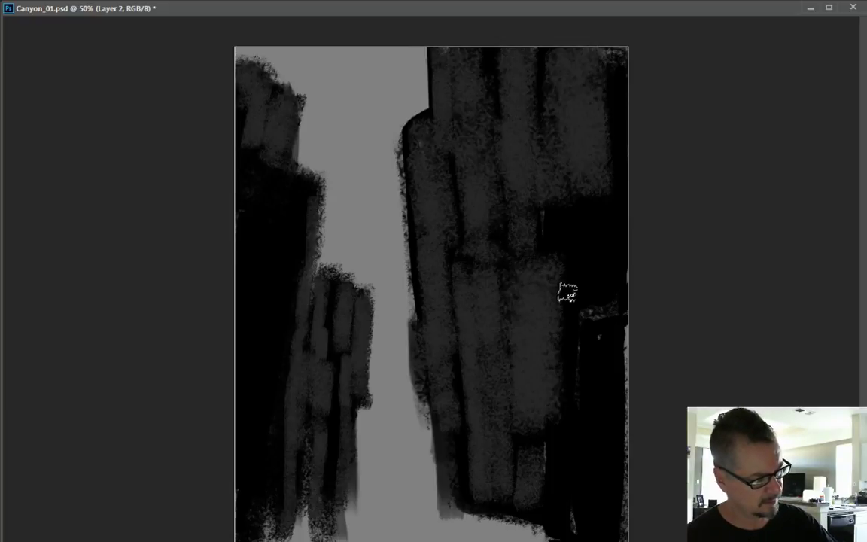
pyautogui.moveTo(590, 266); pyautogui.dragTo(600, 395)
pyautogui.moveTo(564, 283); pyautogui.dragTo(551, 382)
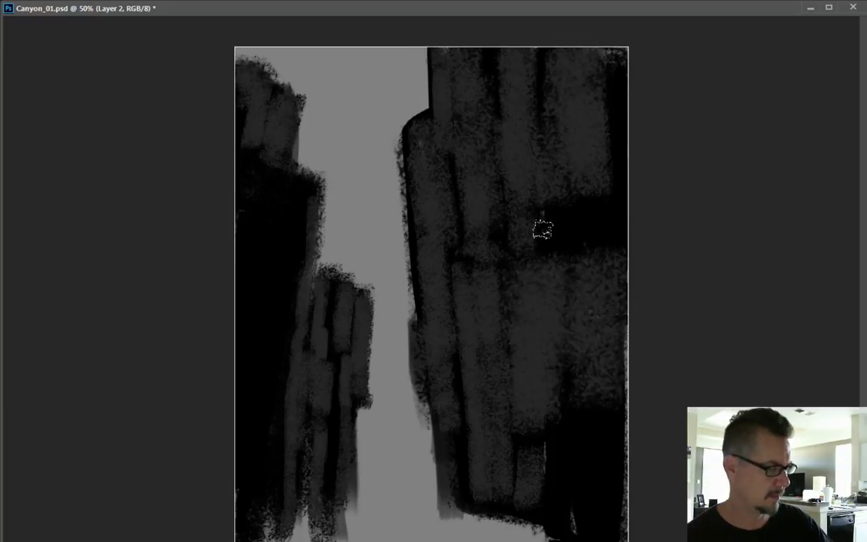
# - Darken the middle and upper outer part of the right wall with textured black strokes to break up the grey planes
pyautogui.moveTo(540, 196)
pyautogui.mouseDown()
pyautogui.moveTo(522, 217)
pyautogui.moveTo(518, 242)
pyautogui.mouseUp()
pyautogui.moveTo(576, 180)
pyautogui.mouseDown()
pyautogui.moveTo(507, 203)
pyautogui.moveTo(523, 197)
pyautogui.mouseUp()
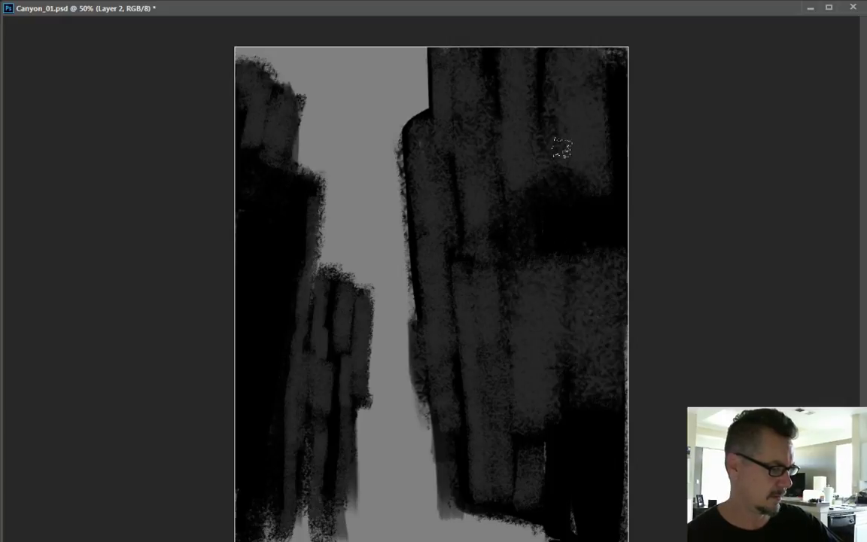
pyautogui.moveTo(591, 152); pyautogui.dragTo(565, 182)
pyautogui.moveTo(477, 98)
pyautogui.mouseDown()
pyautogui.moveTo(446, 116)
pyautogui.moveTo(524, 114)
pyautogui.moveTo(509, 111)
pyautogui.moveTo(541, 82)
pyautogui.moveTo(572, 87)
pyautogui.moveTo(580, 49)
pyautogui.moveTo(572, 87)
pyautogui.moveTo(526, 150)
pyautogui.moveTo(461, 178)
pyautogui.moveTo(485, 268)
pyautogui.moveTo(541, 267)
pyautogui.moveTo(542, 408)
pyautogui.moveTo(534, 332)
pyautogui.moveTo(514, 442)
pyautogui.mouseUp()
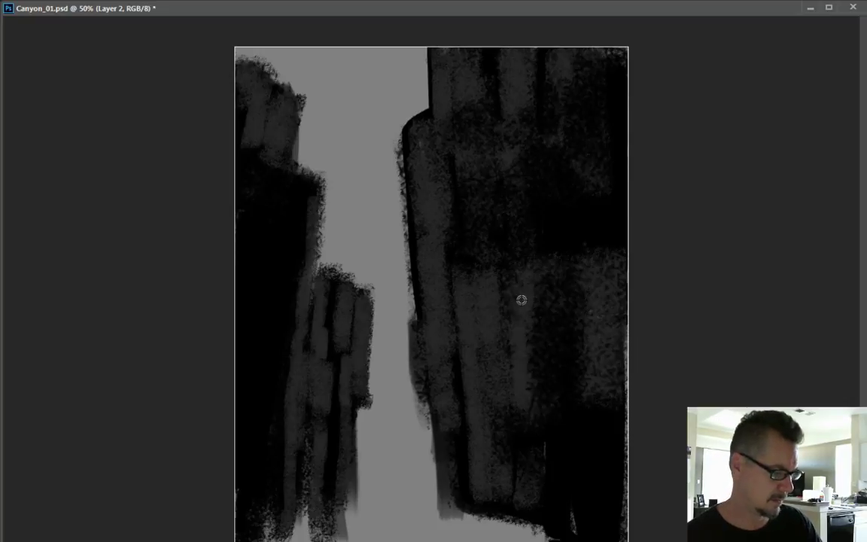
# - Add dark grey vertical strokes over the right wall's lower outer part and center, and widen the grey plane on the left wall
pyautogui.moveTo(560, 305)
pyautogui.mouseDown()
pyautogui.moveTo(571, 438)
pyautogui.moveTo(565, 427)
pyautogui.moveTo(599, 482)
pyautogui.mouseUp()
pyautogui.moveTo(543, 354); pyautogui.dragTo(535, 479)
pyautogui.moveTo(541, 225); pyautogui.dragTo(551, 279)
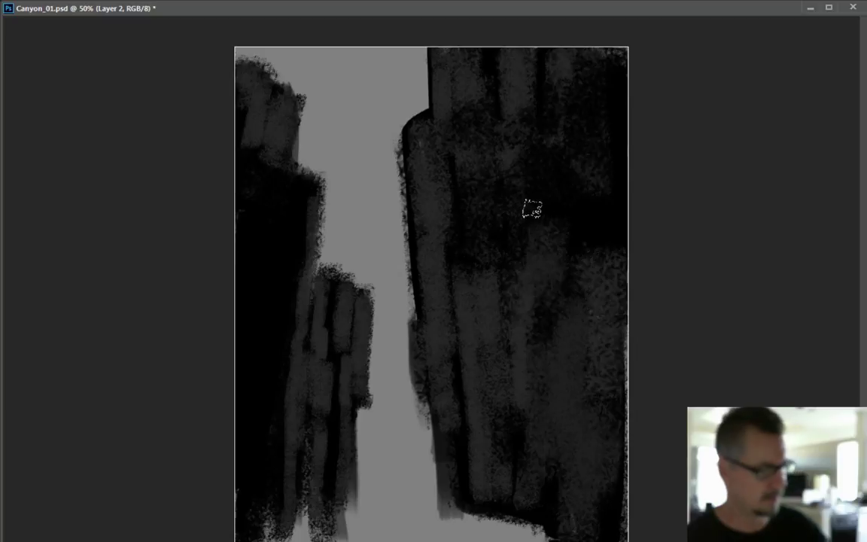
pyautogui.moveTo(576, 213); pyautogui.dragTo(575, 242)
pyautogui.moveTo(291, 296); pyautogui.dragTo(290, 444)
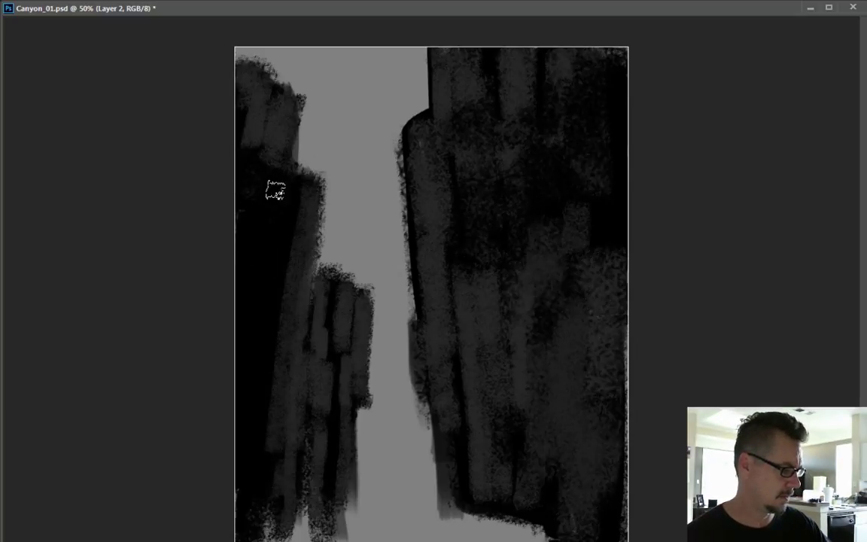
# - Fill the left wall and tower with textured dark grey, and break up the right wall's inner edge with black vertical strokes
pyautogui.moveTo(273, 185)
pyautogui.mouseDown()
pyautogui.moveTo(247, 459)
pyautogui.moveTo(248, 171)
pyautogui.moveTo(240, 343)
pyautogui.mouseUp()
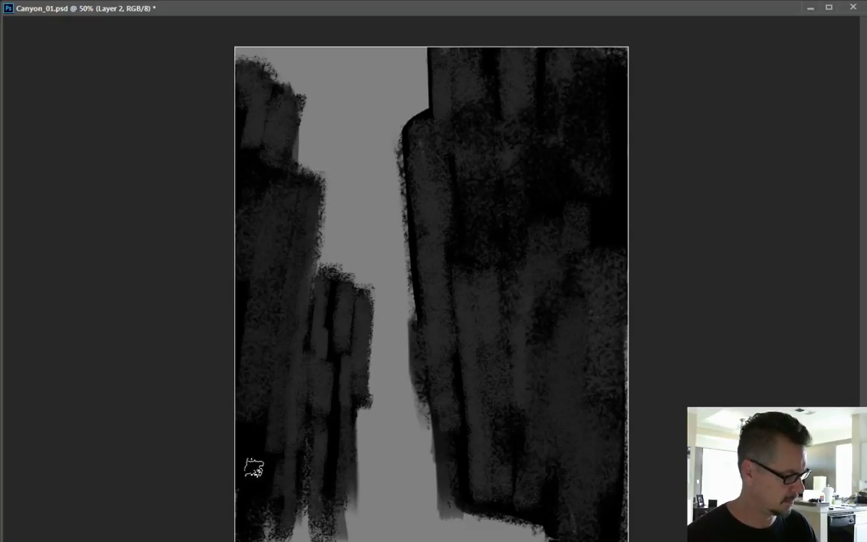
pyautogui.moveTo(331, 395); pyautogui.dragTo(331, 454)
pyautogui.moveTo(449, 277); pyautogui.dragTo(468, 377)
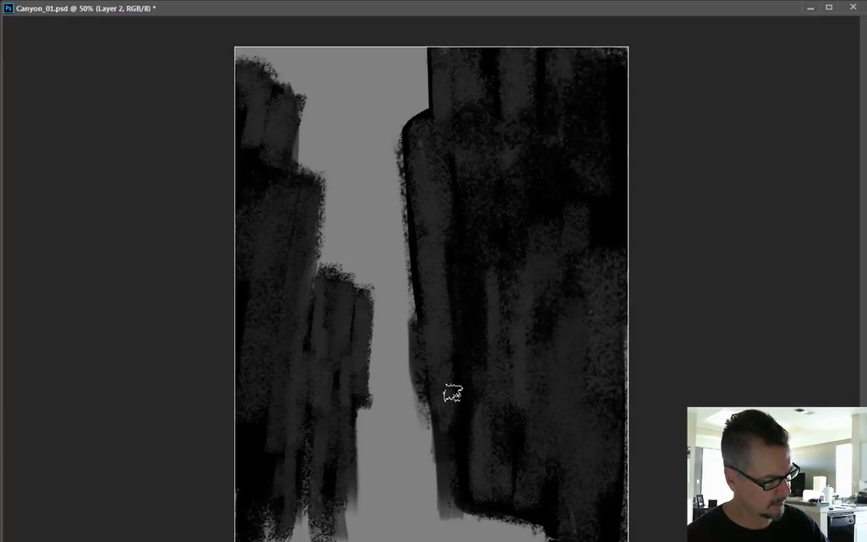
pyautogui.moveTo(451, 431); pyautogui.dragTo(435, 290)
pyautogui.moveTo(424, 134); pyautogui.dragTo(452, 247)
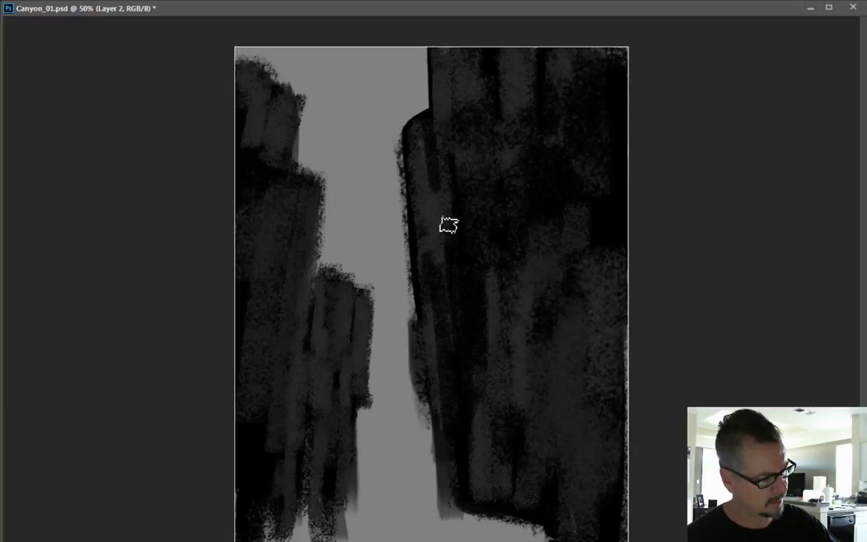
pyautogui.moveTo(418, 119); pyautogui.dragTo(430, 155)
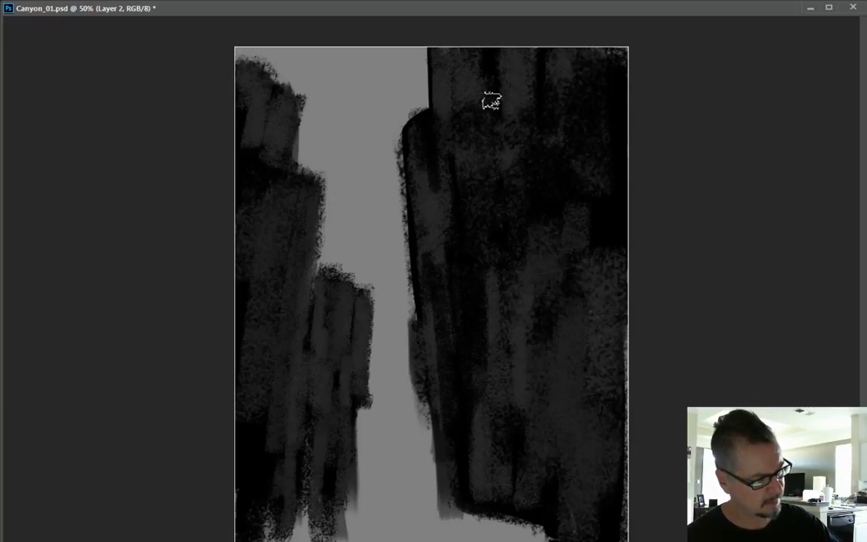
# - Rework the right wall's middle and top with black vertical cracks and dark grey planes, including a diagonal grey band across its upper half
pyautogui.moveTo(512, 317); pyautogui.dragTo(515, 499)
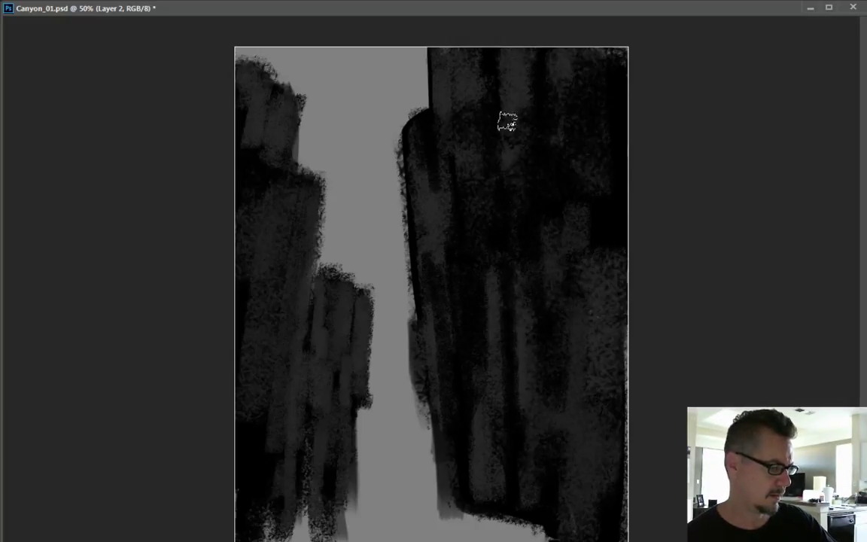
pyautogui.moveTo(505, 132); pyautogui.dragTo(495, 51)
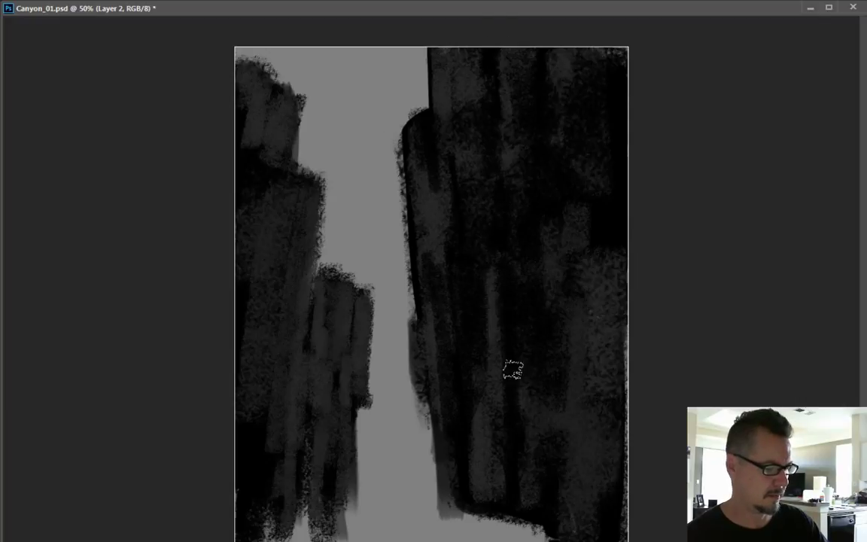
pyautogui.moveTo(501, 291)
pyautogui.mouseDown()
pyautogui.moveTo(518, 331)
pyautogui.moveTo(509, 280)
pyautogui.moveTo(519, 404)
pyautogui.moveTo(523, 226)
pyautogui.moveTo(512, 242)
pyautogui.mouseUp()
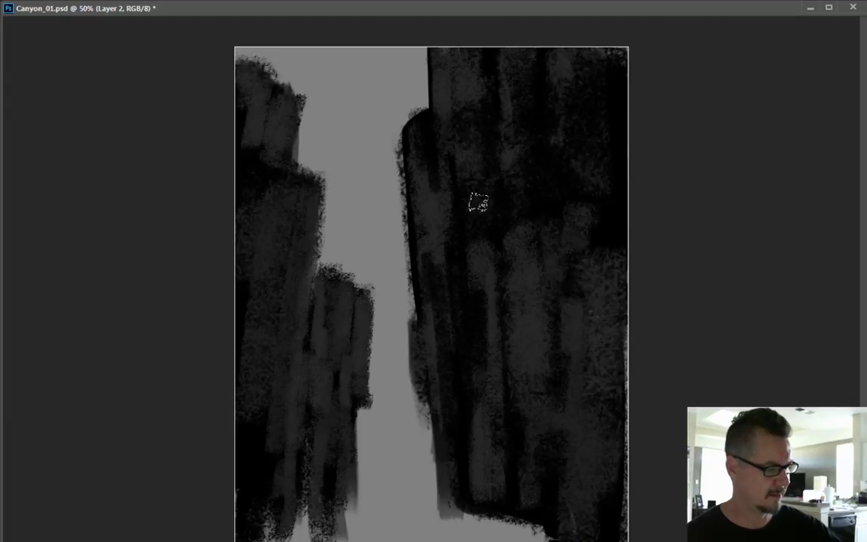
pyautogui.moveTo(498, 161)
pyautogui.mouseDown()
pyautogui.moveTo(529, 141)
pyautogui.moveTo(544, 155)
pyautogui.moveTo(561, 106)
pyautogui.moveTo(595, 131)
pyautogui.moveTo(525, 91)
pyautogui.moveTo(525, 99)
pyautogui.moveTo(523, 78)
pyautogui.moveTo(577, 87)
pyautogui.moveTo(529, 57)
pyautogui.mouseUp()
pyautogui.moveTo(459, 122)
pyautogui.mouseDown()
pyautogui.moveTo(456, 195)
pyautogui.moveTo(440, 234)
pyautogui.mouseUp()
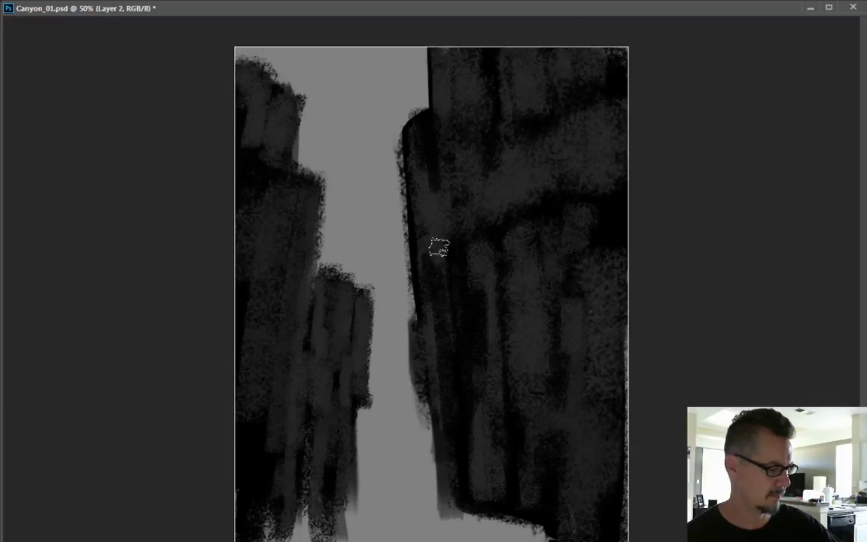
pyautogui.moveTo(450, 272)
pyautogui.mouseDown()
pyautogui.moveTo(451, 333)
pyautogui.moveTo(470, 451)
pyautogui.moveTo(478, 453)
pyautogui.mouseUp()
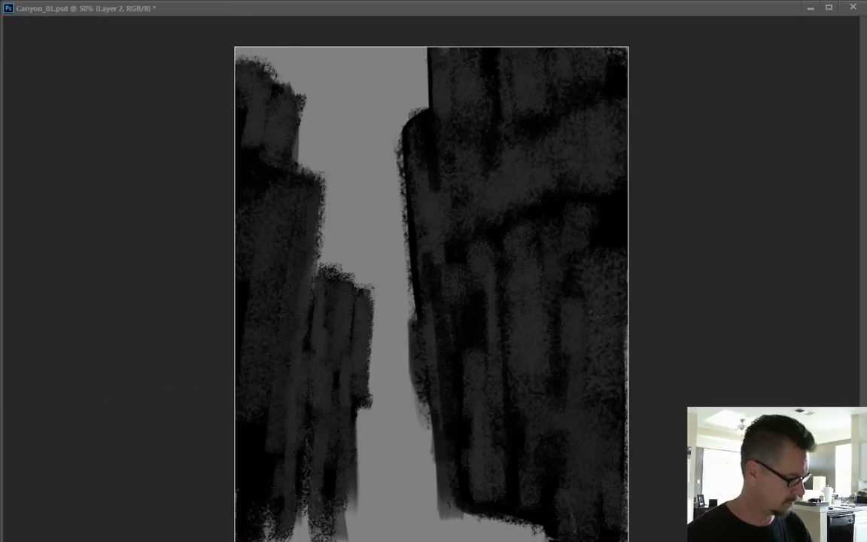
# - Switch to Chrome's canyon image results, enlarge the Grand Canyon river photo to study its rock forms, and return to Photoshop
pyautogui.hotkey('alt', 'Tab')
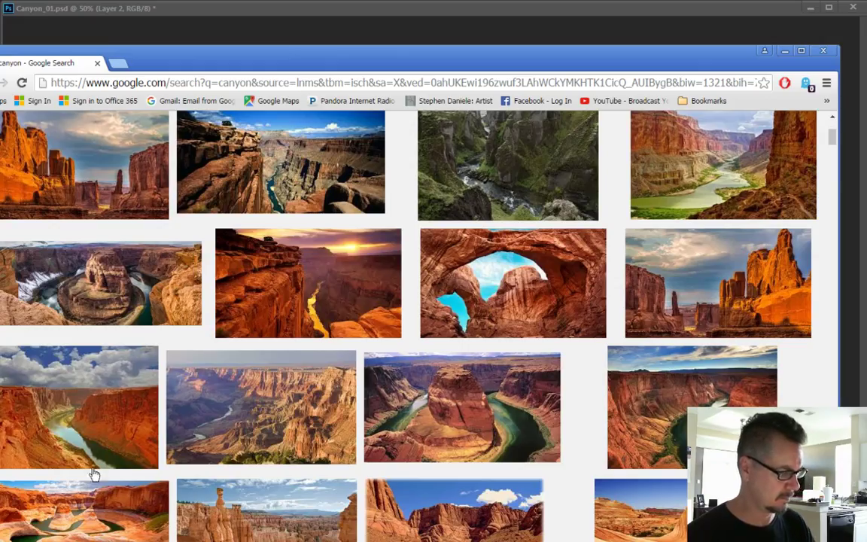
pyautogui.moveTo(832, 137); pyautogui.dragTo(850, 125)
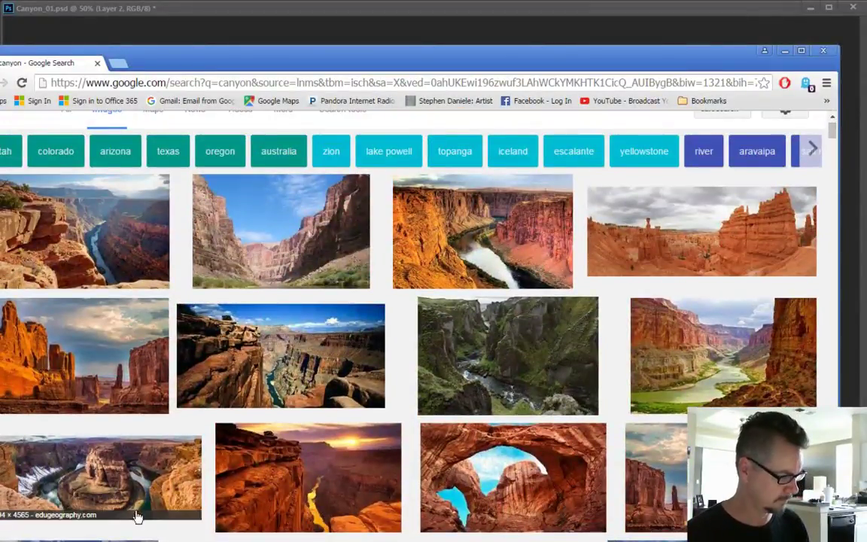
pyautogui.click(43, 203)
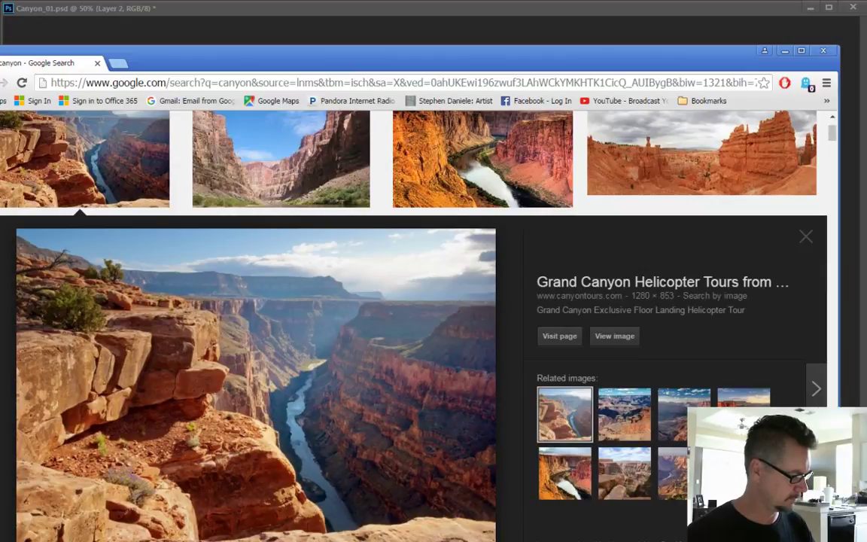
pyautogui.hotkey('alt', 'Tab')
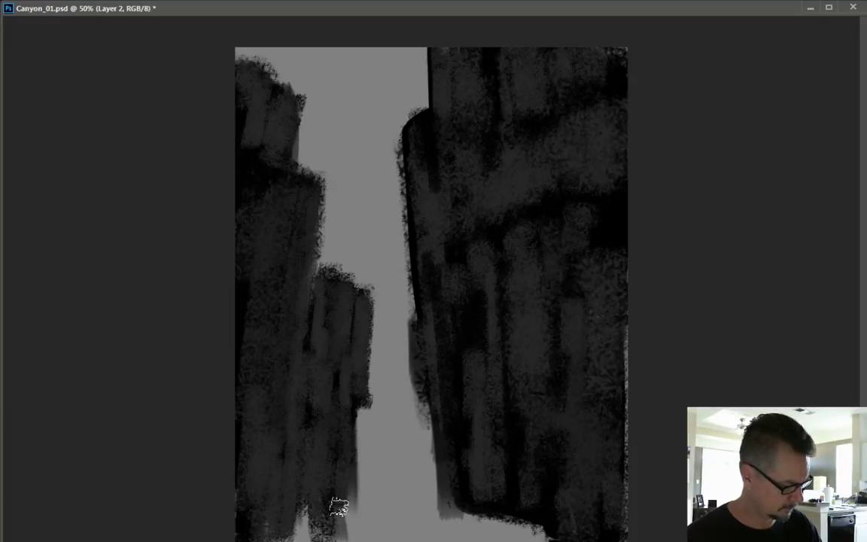
# - Paint lighter grey blocky vertical planes down the short left tower and across the top section of the left wall
pyautogui.moveTo(368, 304)
pyautogui.mouseDown()
pyautogui.moveTo(362, 346)
pyautogui.moveTo(342, 297)
pyautogui.moveTo(353, 295)
pyautogui.moveTo(352, 328)
pyautogui.moveTo(336, 302)
pyautogui.moveTo(323, 295)
pyautogui.moveTo(321, 304)
pyautogui.moveTo(322, 289)
pyautogui.moveTo(326, 332)
pyautogui.moveTo(346, 329)
pyautogui.moveTo(345, 342)
pyautogui.moveTo(333, 341)
pyautogui.moveTo(344, 359)
pyautogui.moveTo(361, 353)
pyautogui.moveTo(348, 367)
pyautogui.moveTo(327, 350)
pyautogui.mouseUp()
pyautogui.moveTo(343, 292)
pyautogui.mouseDown()
pyautogui.moveTo(345, 323)
pyautogui.moveTo(345, 284)
pyautogui.moveTo(375, 307)
pyautogui.moveTo(367, 295)
pyautogui.moveTo(361, 380)
pyautogui.mouseUp()
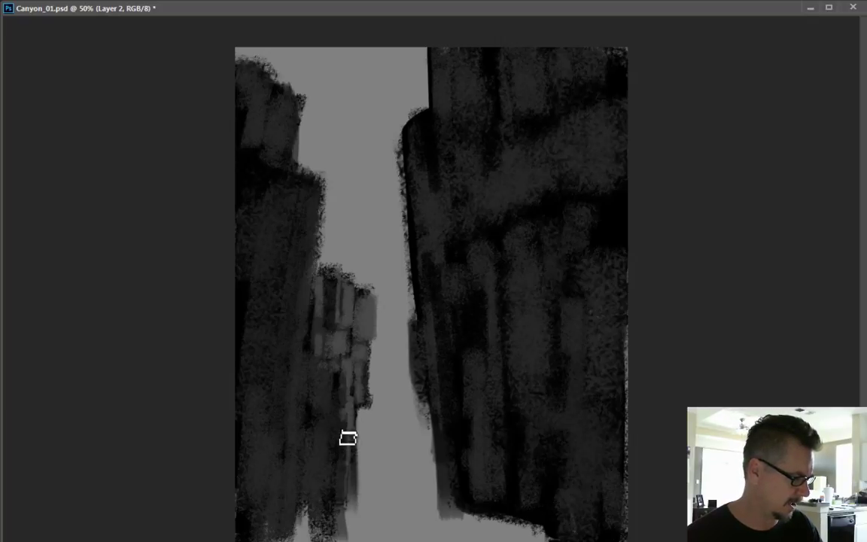
pyautogui.moveTo(343, 385)
pyautogui.mouseDown()
pyautogui.moveTo(338, 488)
pyautogui.moveTo(333, 373)
pyautogui.moveTo(331, 504)
pyautogui.mouseUp()
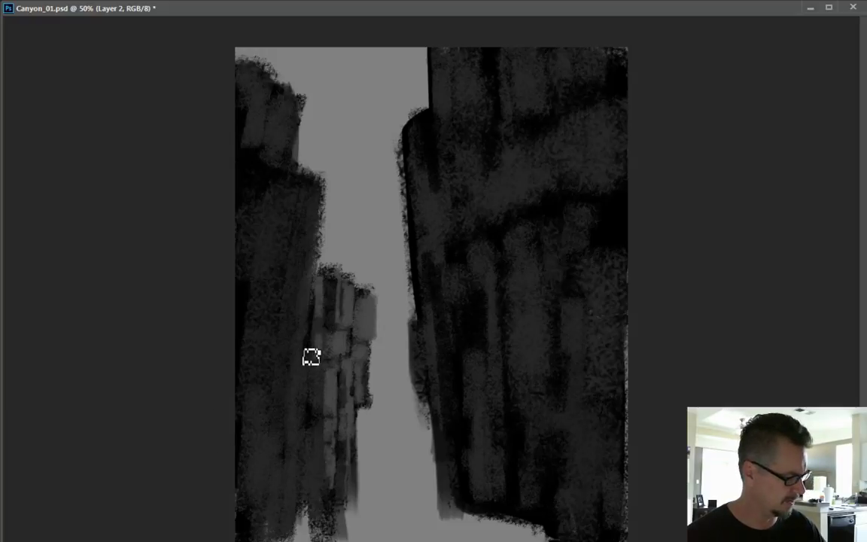
pyautogui.moveTo(321, 368); pyautogui.dragTo(311, 479)
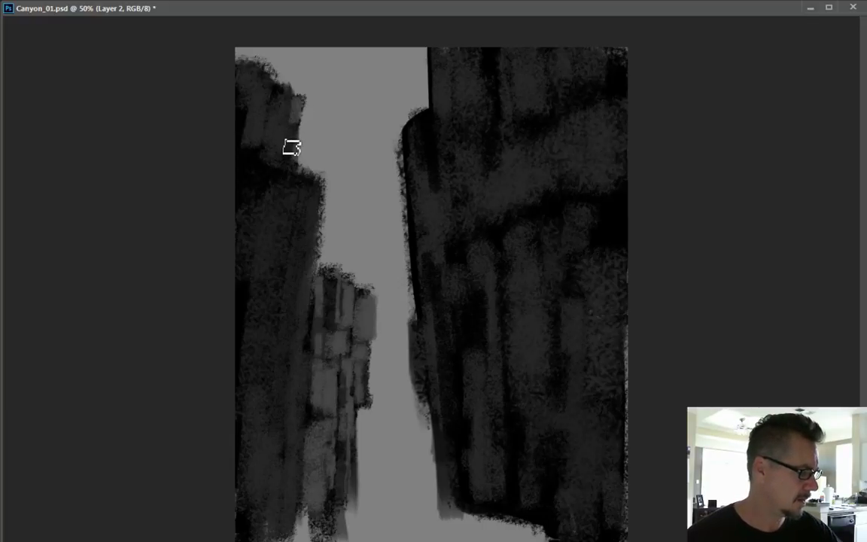
pyautogui.moveTo(291, 97); pyautogui.dragTo(277, 158)
pyautogui.moveTo(271, 100)
pyautogui.mouseDown()
pyautogui.moveTo(274, 90)
pyautogui.moveTo(263, 143)
pyautogui.moveTo(265, 78)
pyautogui.moveTo(253, 79)
pyautogui.moveTo(258, 108)
pyautogui.moveTo(242, 135)
pyautogui.moveTo(248, 148)
pyautogui.moveTo(233, 151)
pyautogui.moveTo(269, 156)
pyautogui.moveTo(260, 149)
pyautogui.moveTo(249, 71)
pyautogui.mouseUp()
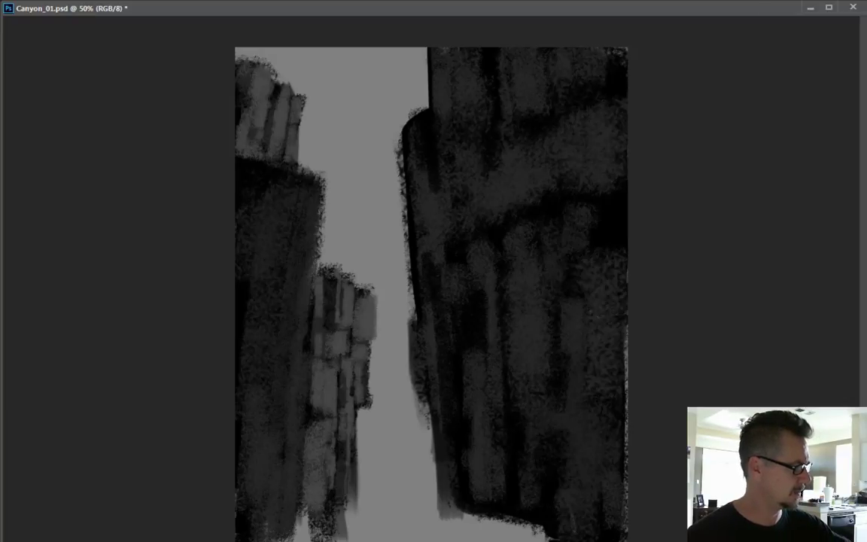
# - Merge the selected layers
pyautogui.hotkey('alt', 'l')
pyautogui.press('Down')
pyautogui.press('Down')
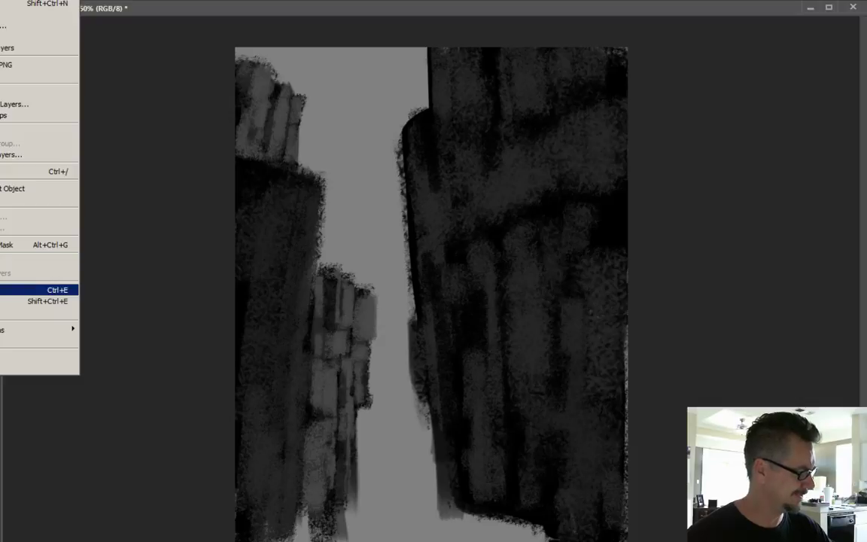
pyautogui.press('Return')
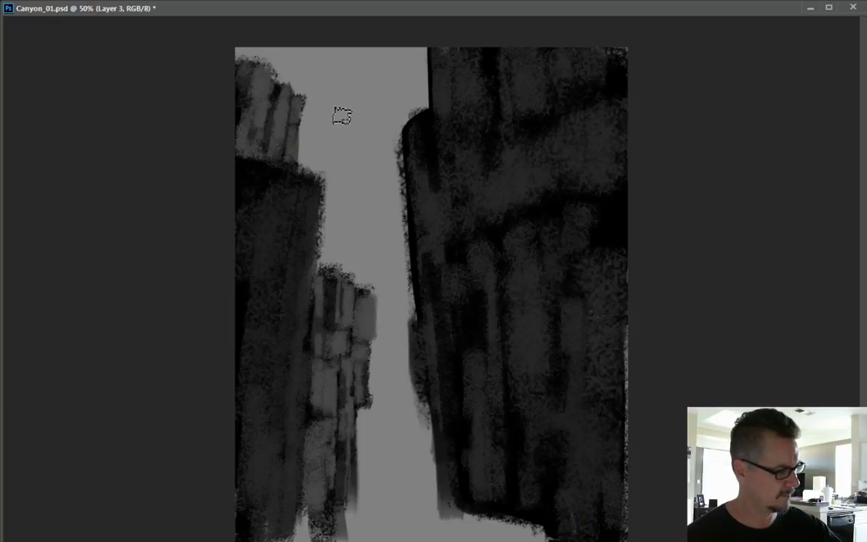
# - Paint a textured mid-grey distant canyon wall on Layer 3 behind the left wall and tower, running down the gap
pyautogui.moveTo(344, 109)
pyautogui.mouseDown()
pyautogui.moveTo(330, 261)
pyautogui.moveTo(338, 128)
pyautogui.moveTo(324, 258)
pyautogui.moveTo(318, 115)
pyautogui.moveTo(304, 194)
pyautogui.mouseUp()
pyautogui.moveTo(316, 95)
pyautogui.mouseDown()
pyautogui.moveTo(317, 128)
pyautogui.moveTo(312, 50)
pyautogui.moveTo(285, 100)
pyautogui.moveTo(325, 87)
pyautogui.moveTo(342, 54)
pyautogui.moveTo(342, 80)
pyautogui.moveTo(352, 52)
pyautogui.moveTo(368, 49)
pyautogui.moveTo(352, 105)
pyautogui.moveTo(344, 246)
pyautogui.moveTo(359, 169)
pyautogui.moveTo(345, 318)
pyautogui.moveTo(360, 203)
pyautogui.moveTo(353, 367)
pyautogui.moveTo(364, 256)
pyautogui.moveTo(360, 366)
pyautogui.moveTo(367, 390)
pyautogui.moveTo(353, 467)
pyautogui.moveTo(318, 424)
pyautogui.mouseUp()
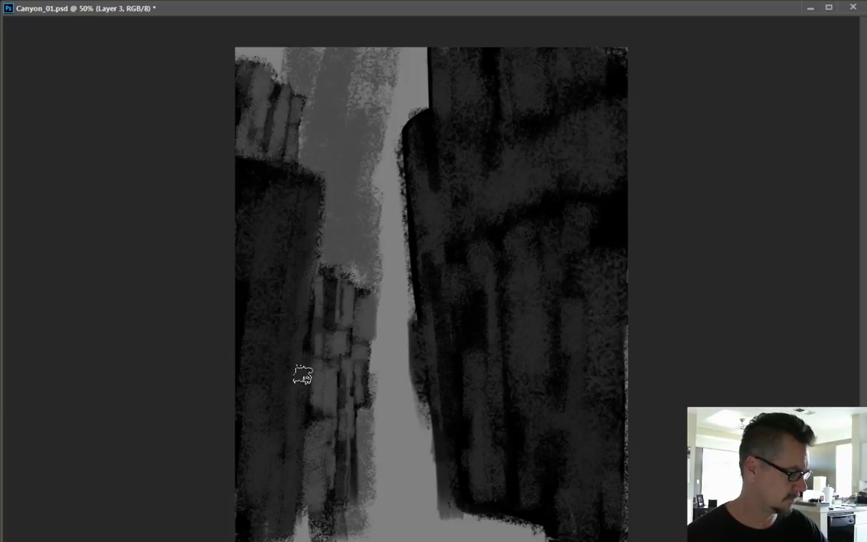
pyautogui.moveTo(279, 69); pyautogui.dragTo(282, 129)
pyautogui.moveTo(323, 258); pyautogui.dragTo(334, 293)
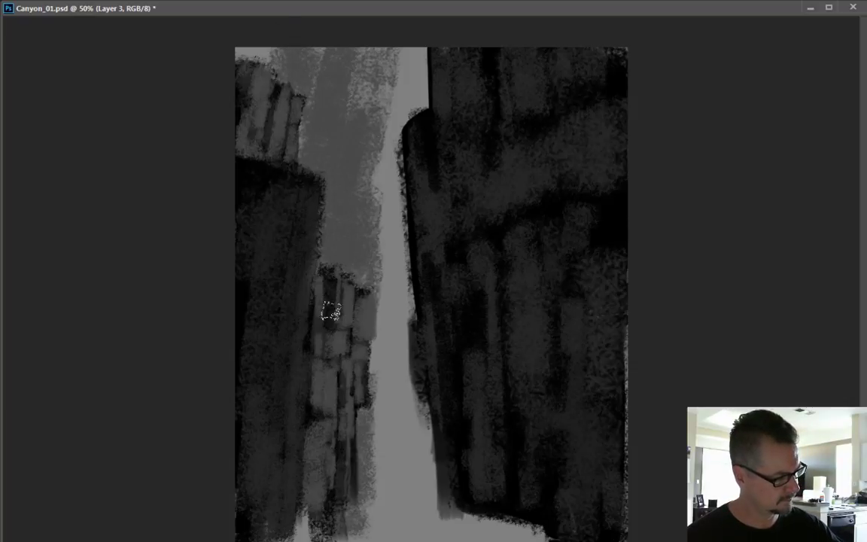
pyautogui.moveTo(374, 241); pyautogui.dragTo(365, 385)
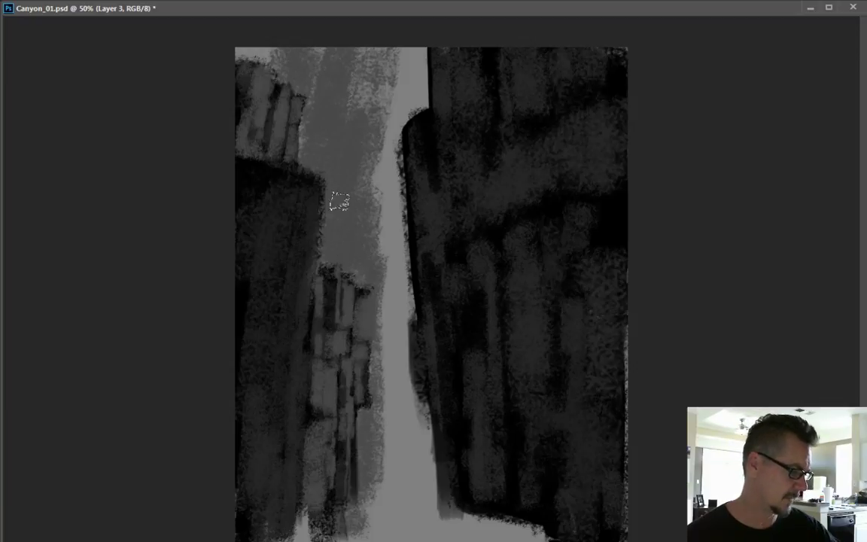
# - Add lighter grey vertical planes to the distant wall on Layer 3, along its inner edge and beside the left wall's top
pyautogui.moveTo(351, 196); pyautogui.dragTo(358, 66)
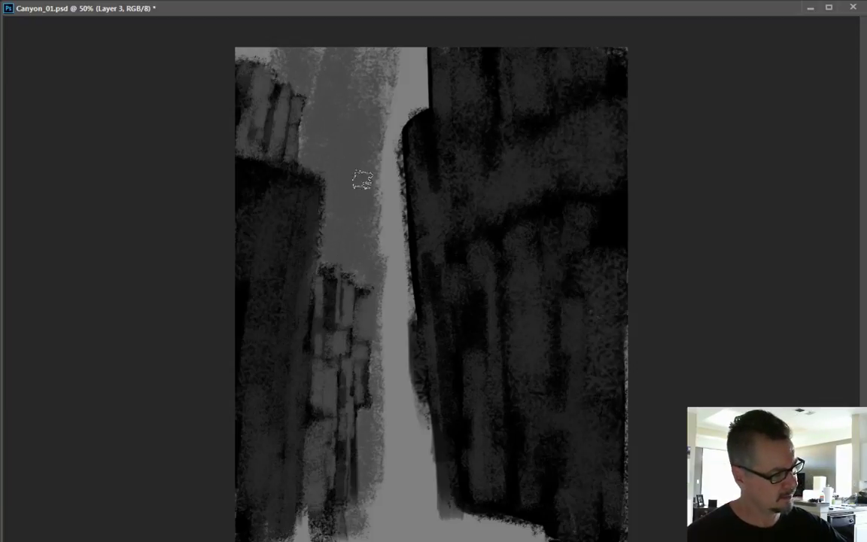
pyautogui.moveTo(353, 169)
pyautogui.mouseDown()
pyautogui.moveTo(363, 233)
pyautogui.moveTo(372, 106)
pyautogui.moveTo(386, 47)
pyautogui.mouseUp()
pyautogui.moveTo(347, 150)
pyautogui.mouseDown()
pyautogui.moveTo(382, 277)
pyautogui.moveTo(368, 479)
pyautogui.moveTo(377, 470)
pyautogui.mouseUp()
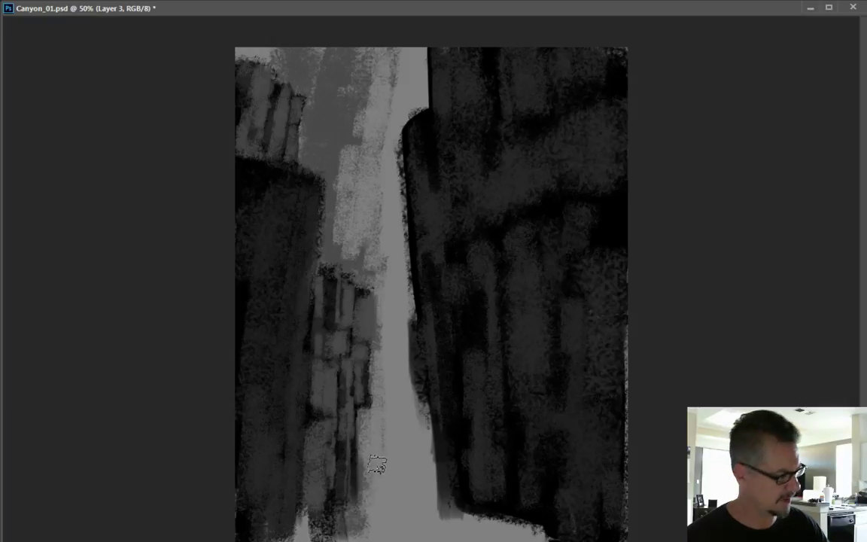
pyautogui.moveTo(333, 60); pyautogui.dragTo(304, 113)
pyautogui.moveTo(295, 64)
pyautogui.mouseDown()
pyautogui.moveTo(316, 162)
pyautogui.moveTo(331, 112)
pyautogui.moveTo(339, 123)
pyautogui.moveTo(331, 165)
pyautogui.mouseUp()
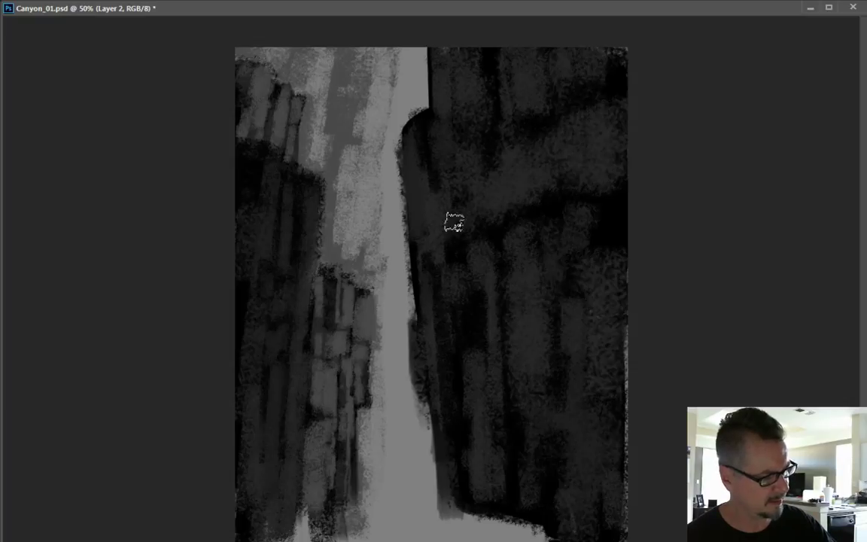
# - On Layer 2, refine the right wall's vertical planes and trim its ragged inner edge and the left tower's top into clean silhouettes
pyautogui.press('b')
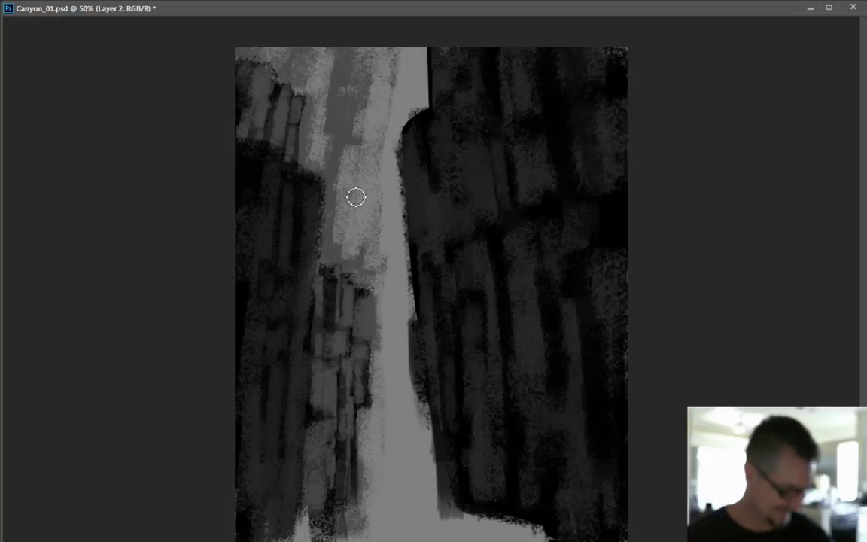
pyautogui.press('space')
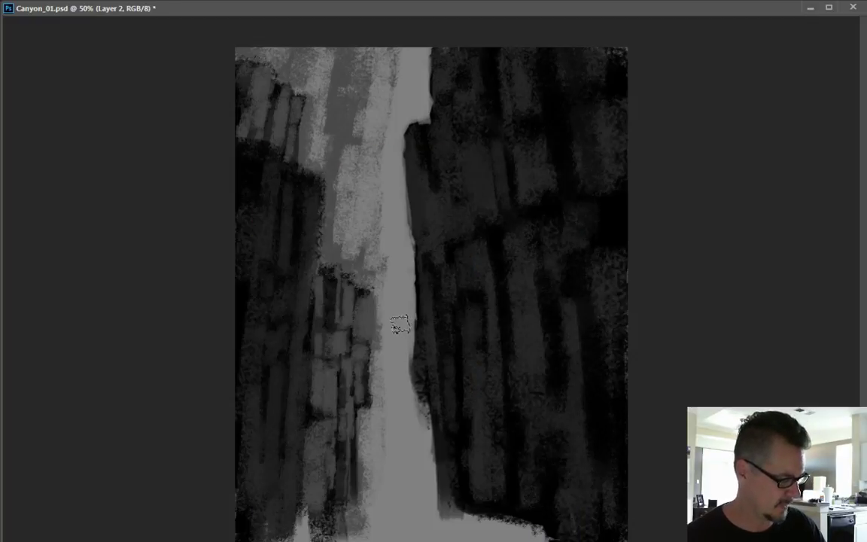
pyautogui.moveTo(404, 333)
pyautogui.mouseDown()
pyautogui.moveTo(411, 379)
pyautogui.moveTo(401, 335)
pyautogui.moveTo(428, 497)
pyautogui.mouseUp()
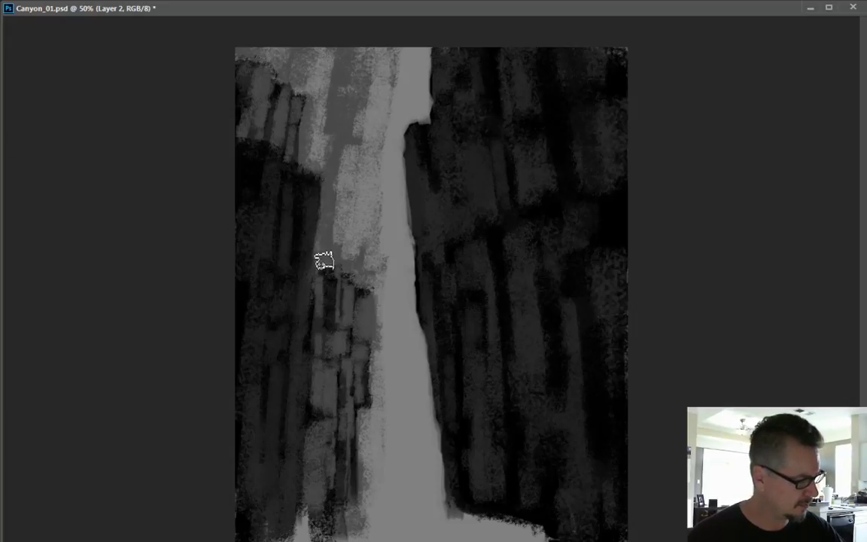
pyautogui.moveTo(336, 269)
pyautogui.mouseDown()
pyautogui.moveTo(363, 290)
pyautogui.moveTo(379, 288)
pyautogui.mouseUp()
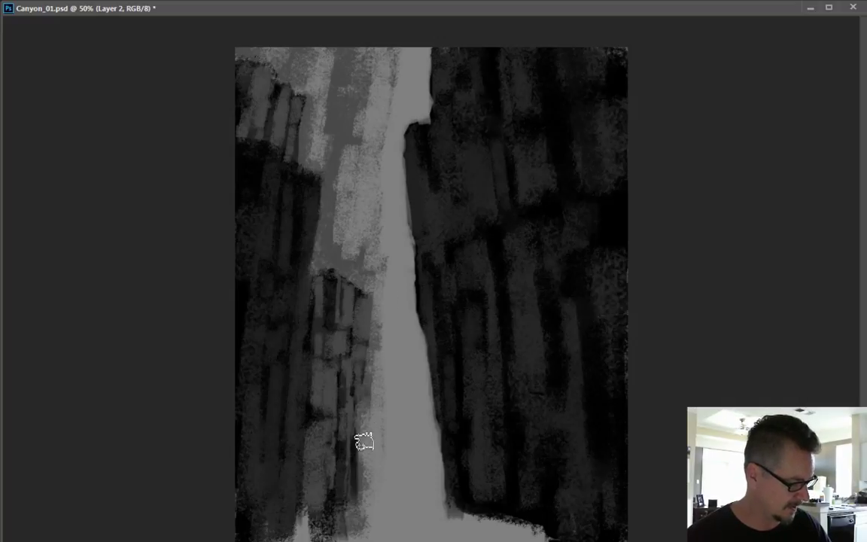
# - Carve the bottom of the left wall and tower into a sloping base, and trim the distant wall's inner edge on Layer 3
pyautogui.moveTo(356, 512)
pyautogui.mouseDown()
pyautogui.moveTo(334, 526)
pyautogui.moveTo(349, 526)
pyautogui.moveTo(319, 536)
pyautogui.mouseUp()
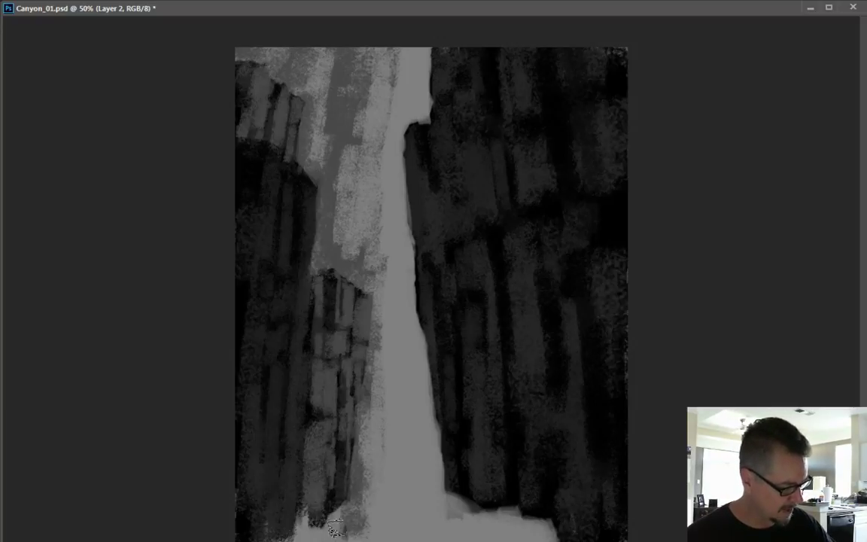
pyautogui.moveTo(345, 500)
pyautogui.mouseDown()
pyautogui.moveTo(279, 532)
pyautogui.moveTo(292, 534)
pyautogui.mouseUp()
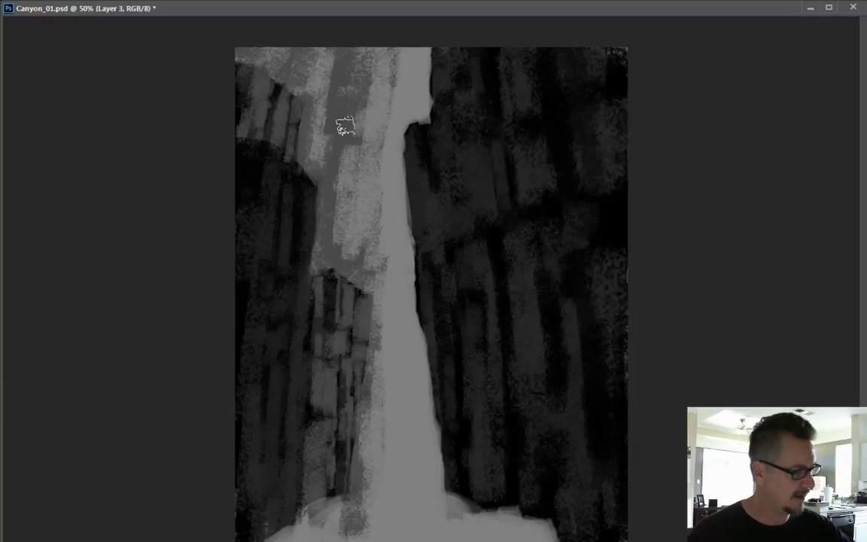
pyautogui.moveTo(393, 67)
pyautogui.mouseDown()
pyautogui.moveTo(383, 164)
pyautogui.moveTo(380, 110)
pyautogui.moveTo(379, 217)
pyautogui.moveTo(363, 268)
pyautogui.mouseUp()
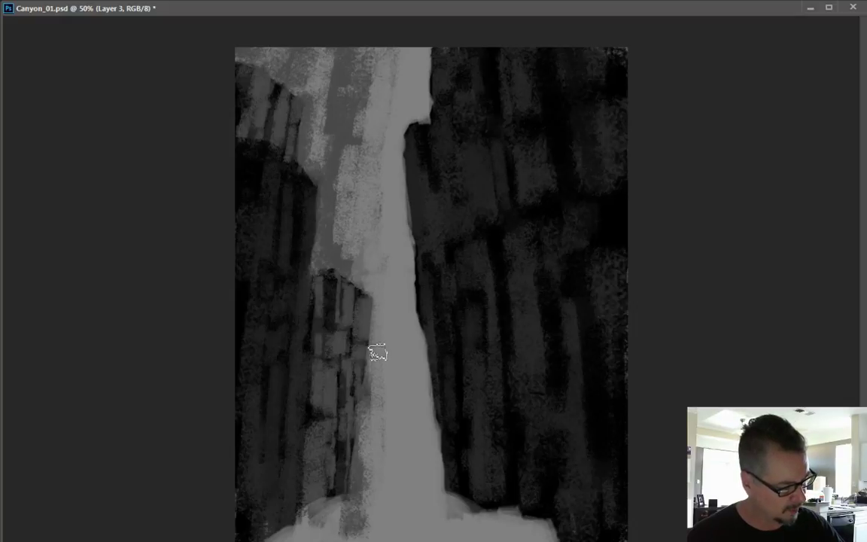
pyautogui.moveTo(369, 464); pyautogui.dragTo(354, 519)
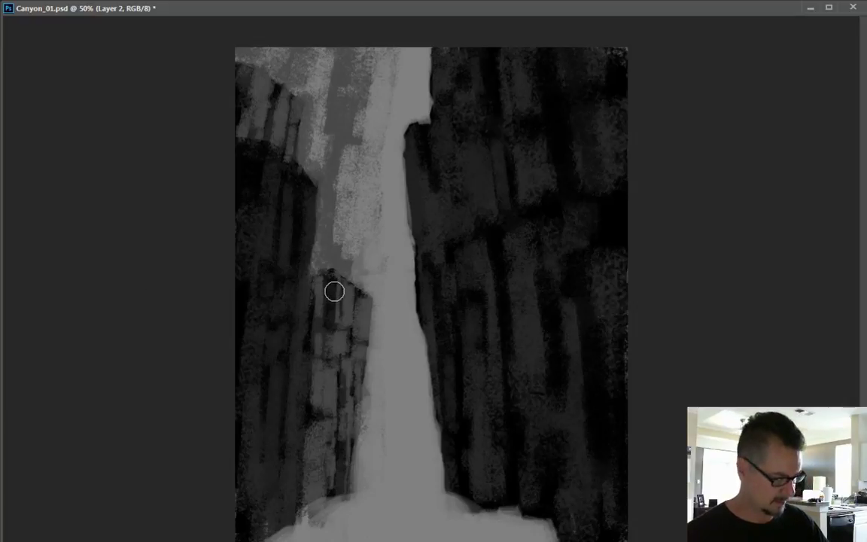
# - On Layer 2, lighten the right wall's upper and outer areas with soft grey haze, and brush along the left wall's outer side
pyautogui.moveTo(488, 6)
pyautogui.mouseDown()
pyautogui.moveTo(449, 159)
pyautogui.moveTo(477, 140)
pyautogui.mouseUp()
pyautogui.moveTo(558, 70); pyautogui.dragTo(446, 13)
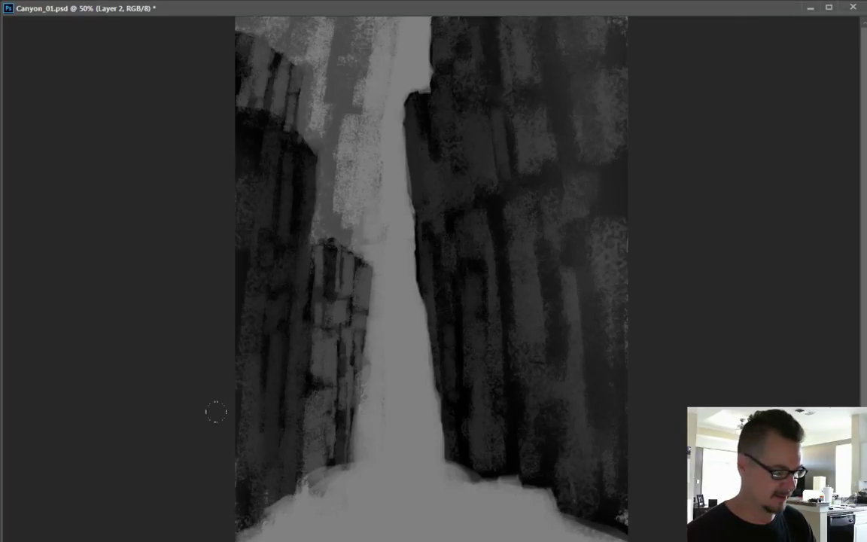
pyautogui.moveTo(214, 409); pyautogui.dragTo(277, 306)
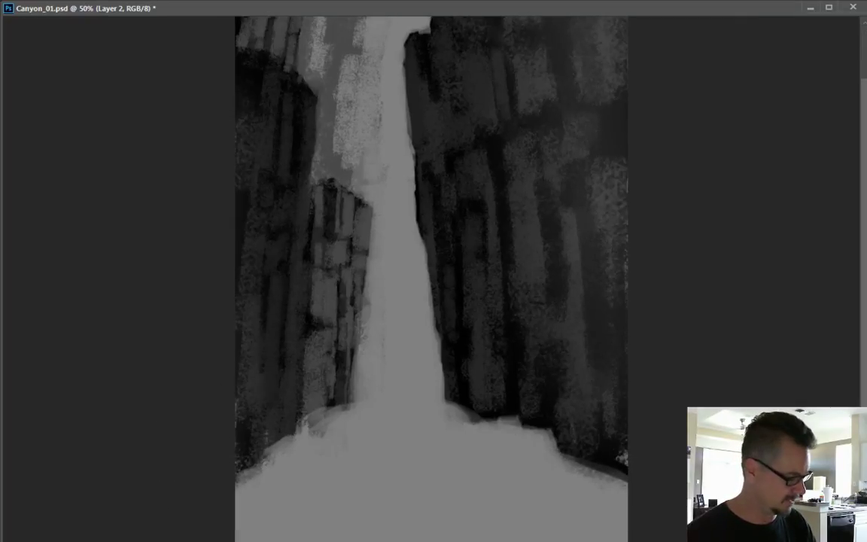
# - On Layer 3, break up the distant wall with thin vertical planes, and paint a lighter grey sunlit patch across the gap's base
pyautogui.moveTo(170, 392); pyautogui.dragTo(171, 421)
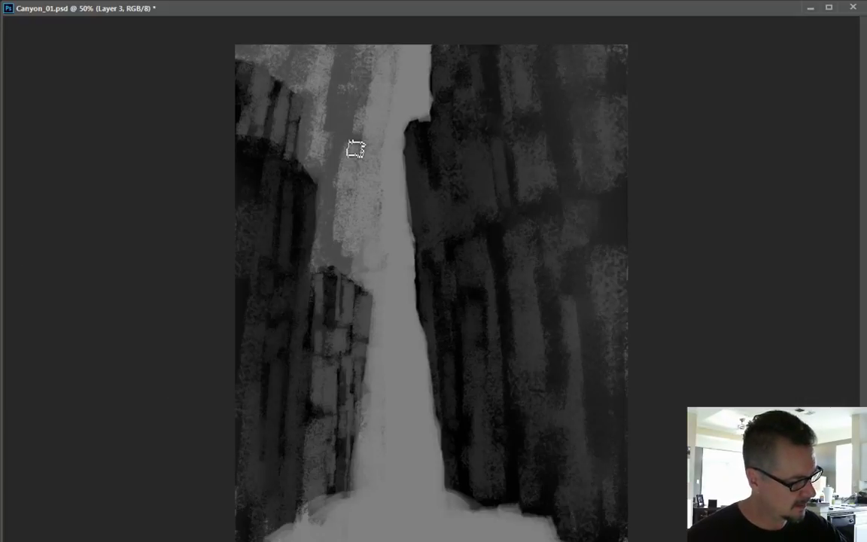
pyautogui.moveTo(357, 151)
pyautogui.mouseDown()
pyautogui.moveTo(346, 261)
pyautogui.moveTo(348, 214)
pyautogui.moveTo(349, 239)
pyautogui.mouseUp()
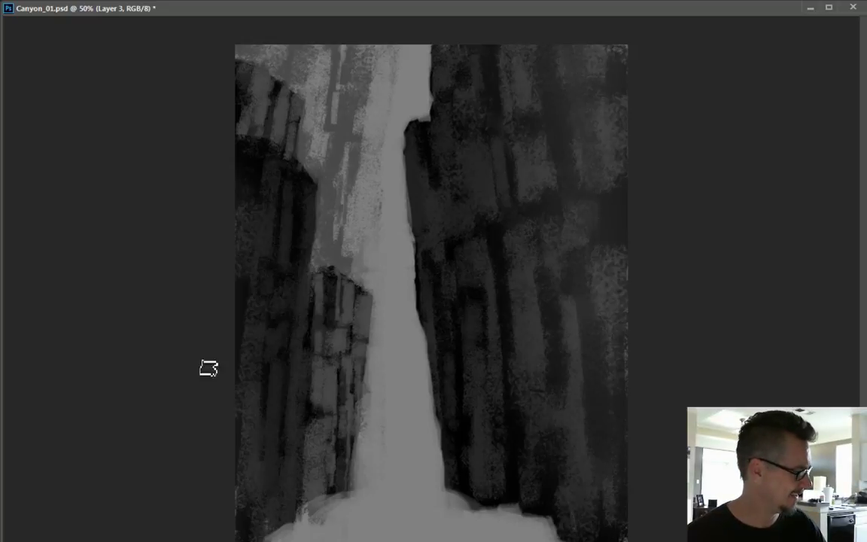
pyautogui.write('b1b1b1')
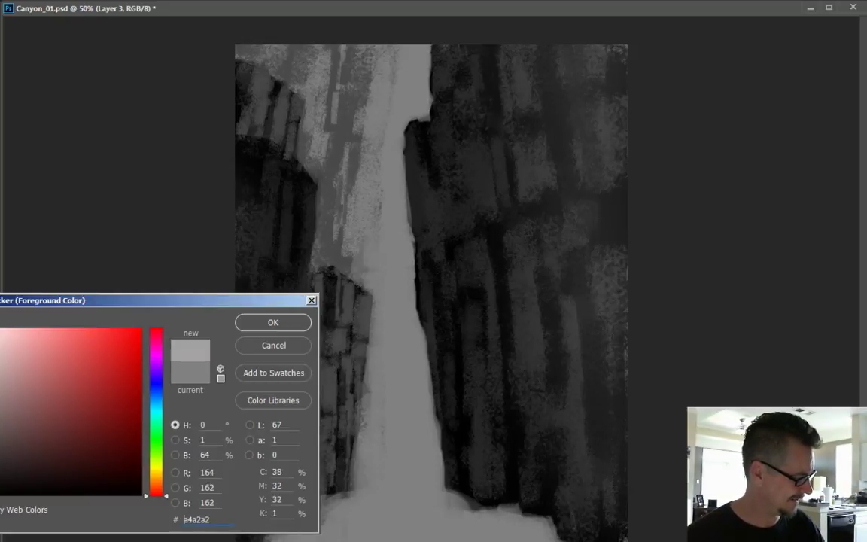
pyautogui.click(256, 324)
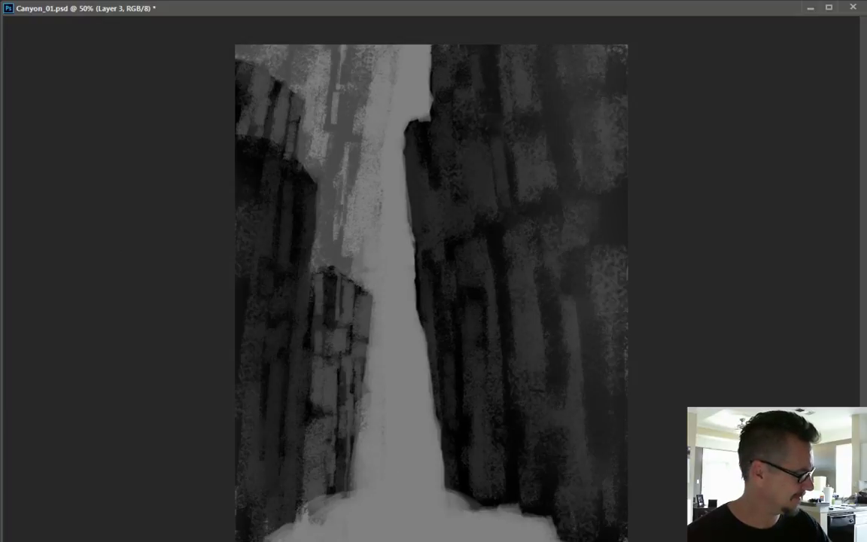
pyautogui.moveTo(429, 484)
pyautogui.mouseDown()
pyautogui.moveTo(380, 500)
pyautogui.moveTo(428, 487)
pyautogui.moveTo(371, 488)
pyautogui.moveTo(345, 510)
pyautogui.moveTo(369, 484)
pyautogui.moveTo(335, 501)
pyautogui.moveTo(359, 488)
pyautogui.moveTo(343, 496)
pyautogui.moveTo(431, 487)
pyautogui.moveTo(391, 490)
pyautogui.mouseUp()
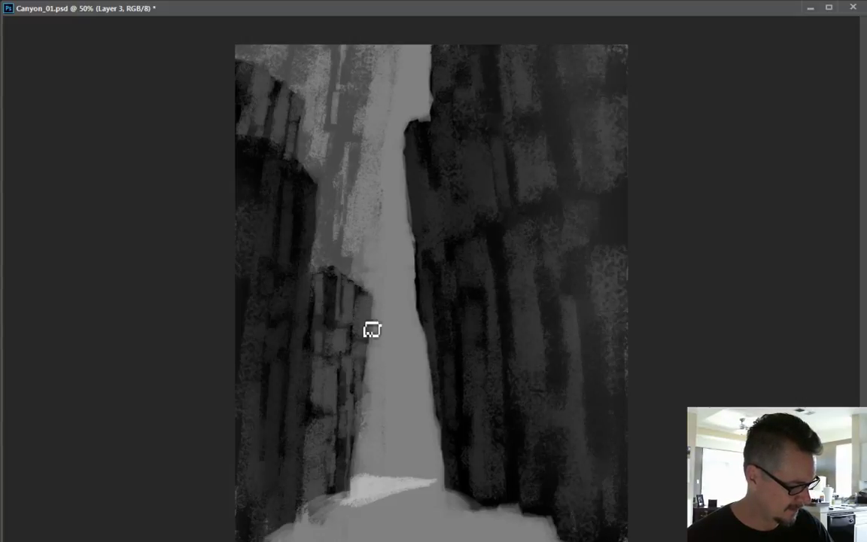
# - On Layer 2, paint light grey vertical highlights over the small left tower's faces and a thin light rim along the left wall's inner edge
pyautogui.hotkey('alt', '[')
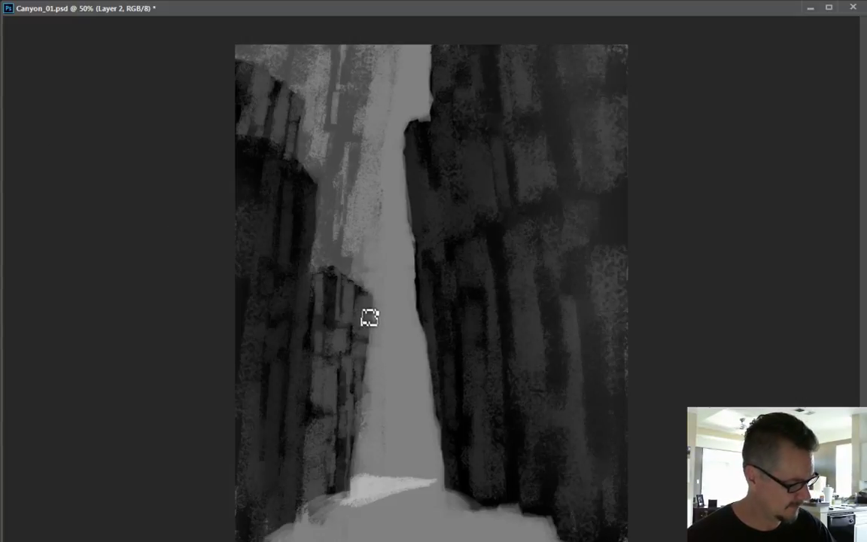
pyautogui.moveTo(368, 303); pyautogui.dragTo(362, 337)
pyautogui.click(363, 351)
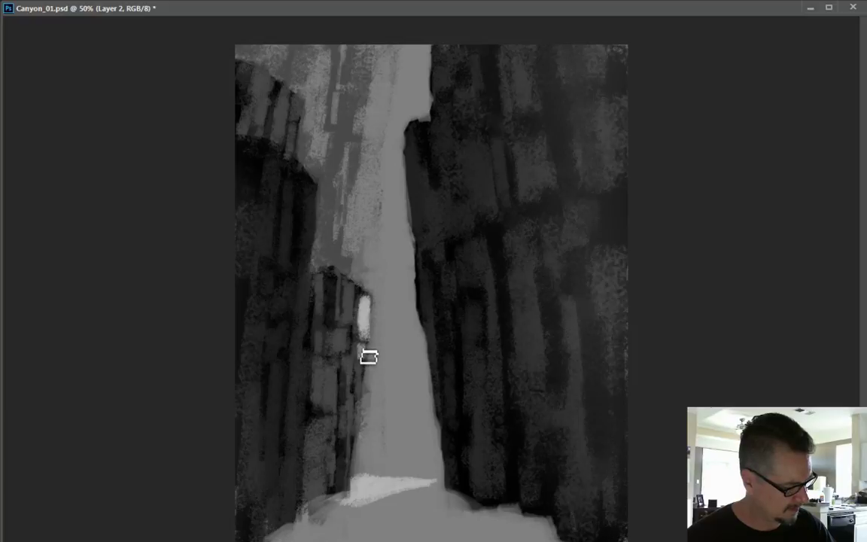
pyautogui.moveTo(340, 292); pyautogui.dragTo(350, 359)
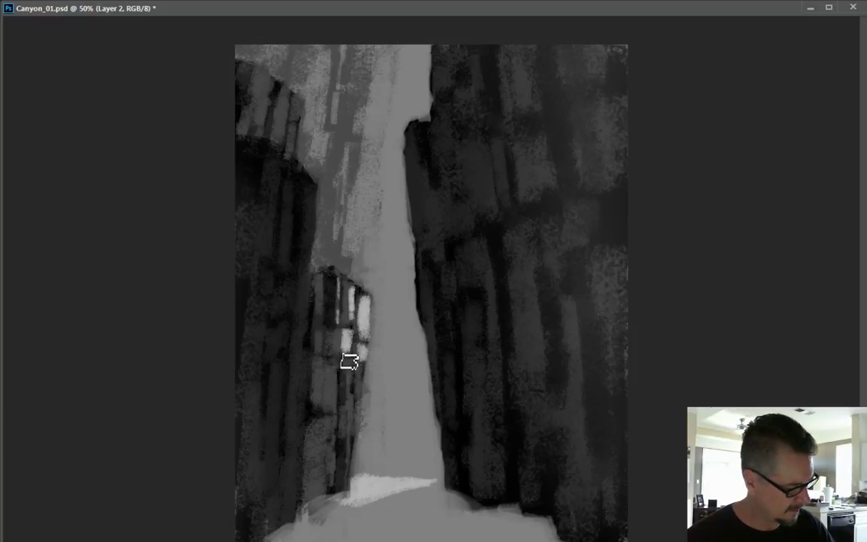
pyautogui.moveTo(318, 278)
pyautogui.mouseDown()
pyautogui.moveTo(324, 312)
pyautogui.moveTo(340, 286)
pyautogui.moveTo(373, 342)
pyautogui.moveTo(363, 367)
pyautogui.moveTo(369, 317)
pyautogui.moveTo(354, 322)
pyautogui.moveTo(363, 303)
pyautogui.moveTo(359, 446)
pyautogui.moveTo(357, 408)
pyautogui.moveTo(336, 453)
pyautogui.moveTo(354, 447)
pyautogui.moveTo(350, 498)
pyautogui.mouseUp()
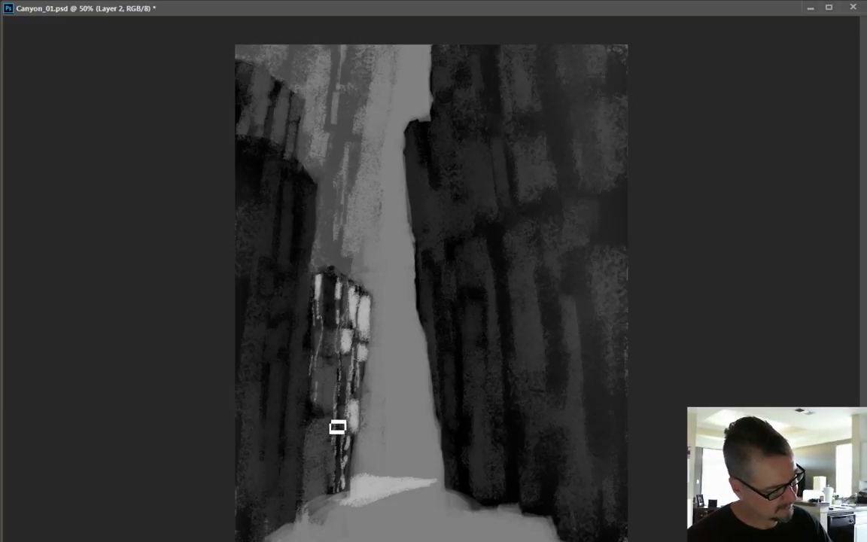
pyautogui.moveTo(327, 421); pyautogui.dragTo(324, 432)
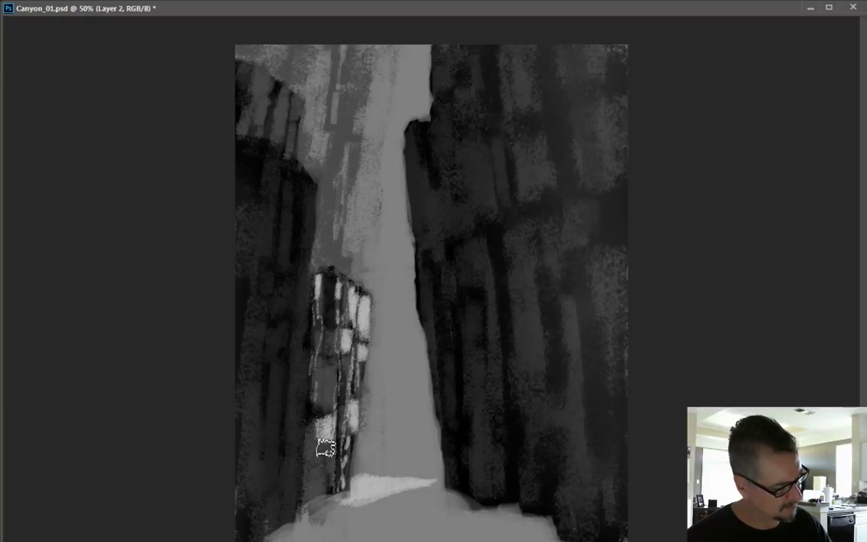
pyautogui.moveTo(326, 367); pyautogui.dragTo(336, 386)
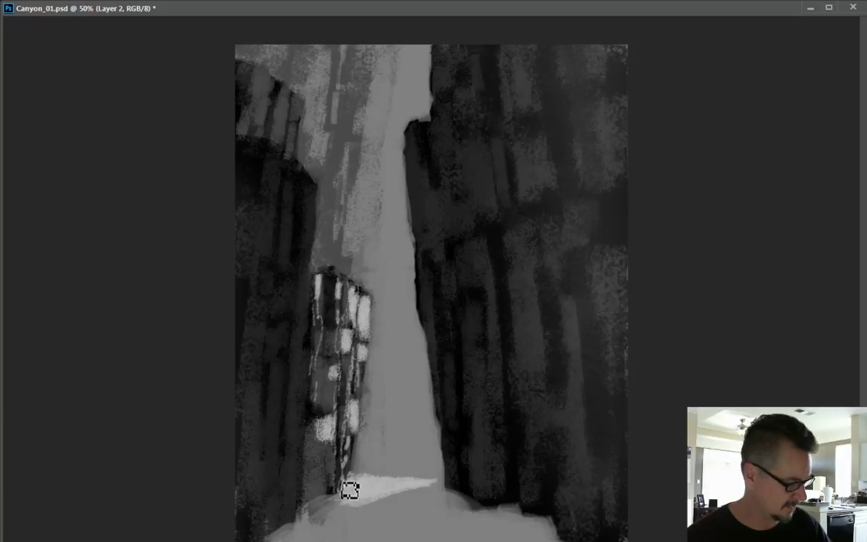
pyautogui.moveTo(330, 478)
pyautogui.mouseDown()
pyautogui.moveTo(322, 457)
pyautogui.moveTo(324, 496)
pyautogui.moveTo(317, 468)
pyautogui.moveTo(330, 438)
pyautogui.moveTo(321, 505)
pyautogui.moveTo(327, 487)
pyautogui.moveTo(352, 499)
pyautogui.moveTo(313, 518)
pyautogui.moveTo(361, 505)
pyautogui.moveTo(314, 494)
pyautogui.moveTo(306, 470)
pyautogui.moveTo(307, 522)
pyautogui.moveTo(305, 421)
pyautogui.moveTo(303, 439)
pyautogui.moveTo(307, 454)
pyautogui.moveTo(323, 233)
pyautogui.moveTo(314, 263)
pyautogui.moveTo(322, 238)
pyautogui.moveTo(318, 251)
pyautogui.moveTo(326, 242)
pyautogui.moveTo(326, 250)
pyautogui.moveTo(330, 192)
pyautogui.moveTo(327, 232)
pyautogui.mouseUp()
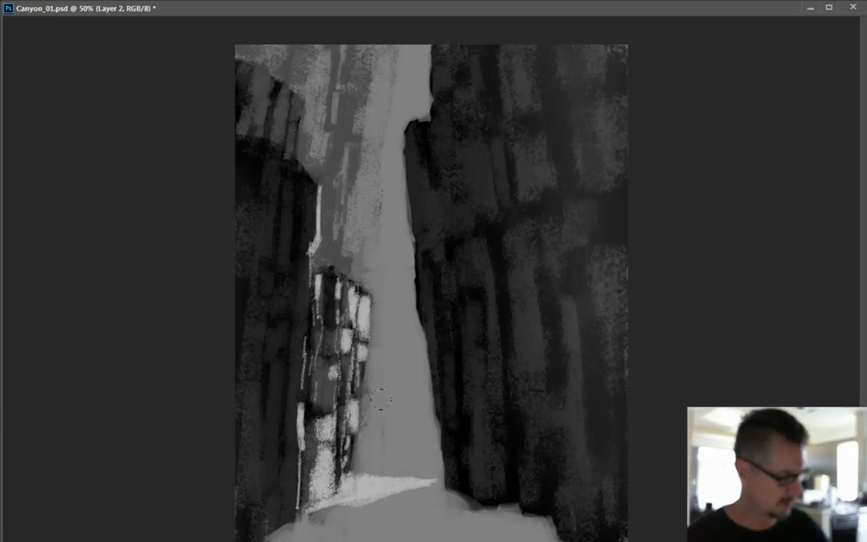
# - Brighten the gap between the walls with a soft light grey haze, from the canyon floor up to the top edge
pyautogui.hotkey('ctrl', 'shift', 'alt', 'n')
pyautogui.moveTo(391, 452)
pyautogui.mouseDown()
pyautogui.moveTo(380, 399)
pyautogui.moveTo(388, 270)
pyautogui.mouseUp()
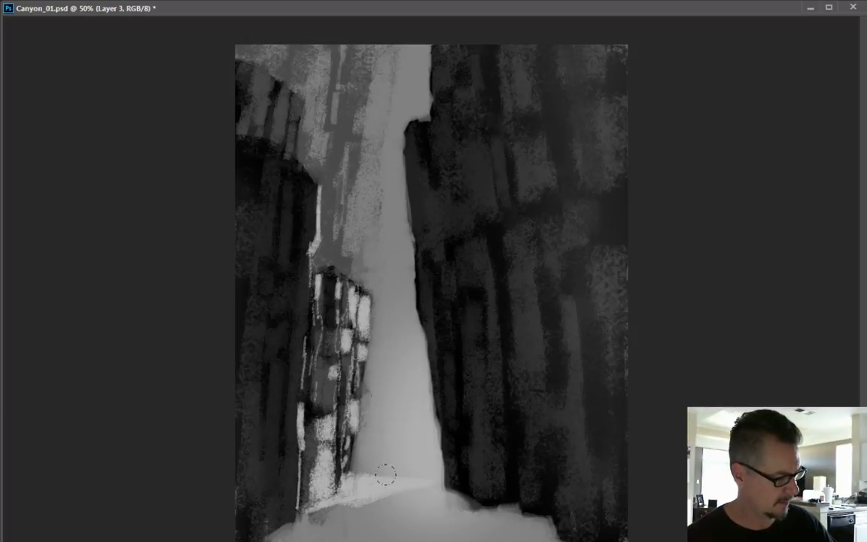
pyautogui.moveTo(368, 287); pyautogui.dragTo(365, 206)
pyautogui.moveTo(372, 122); pyautogui.dragTo(377, 42)
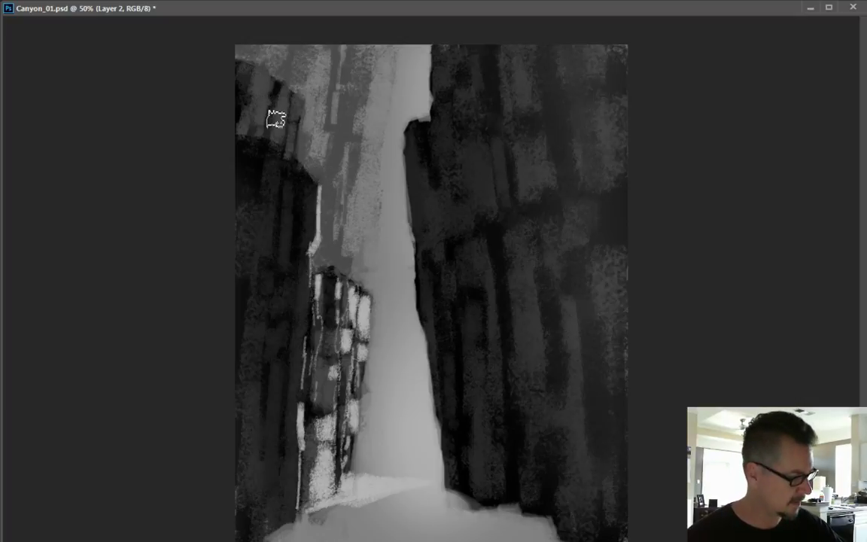
# - On Layer 2, add light grey vertical highlights to the left wall's top and the distant wall, and light the ledge above the tower
pyautogui.moveTo(297, 117)
pyautogui.mouseDown()
pyautogui.moveTo(295, 95)
pyautogui.moveTo(294, 160)
pyautogui.mouseUp()
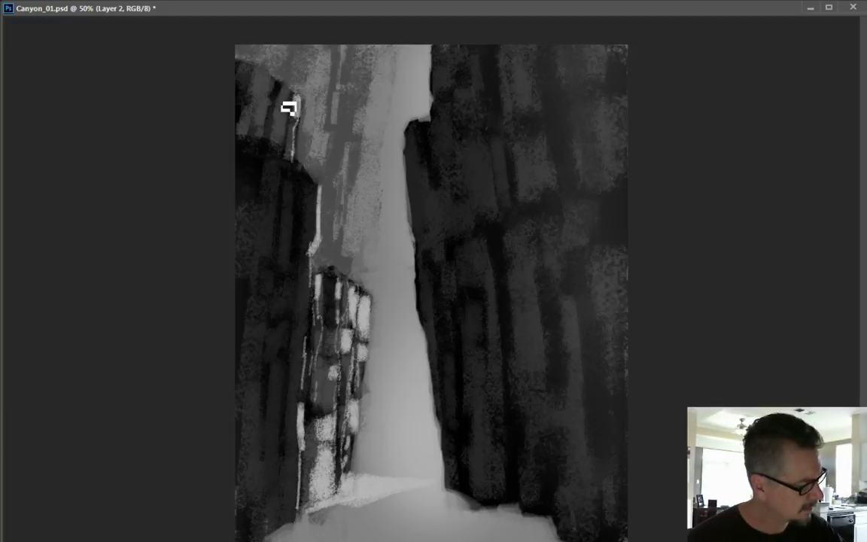
pyautogui.moveTo(284, 97)
pyautogui.mouseDown()
pyautogui.moveTo(289, 150)
pyautogui.moveTo(291, 98)
pyautogui.moveTo(273, 82)
pyautogui.moveTo(274, 125)
pyautogui.moveTo(274, 80)
pyautogui.moveTo(263, 120)
pyautogui.moveTo(268, 79)
pyautogui.moveTo(270, 110)
pyautogui.moveTo(296, 89)
pyautogui.moveTo(314, 101)
pyautogui.moveTo(313, 143)
pyautogui.moveTo(326, 179)
pyautogui.moveTo(333, 172)
pyautogui.moveTo(338, 208)
pyautogui.moveTo(325, 118)
pyautogui.moveTo(332, 141)
pyautogui.mouseUp()
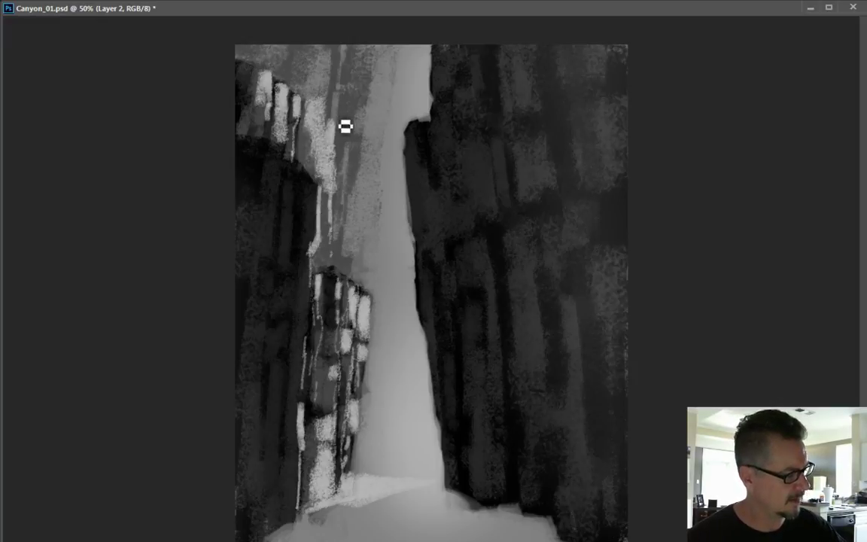
pyautogui.moveTo(337, 138)
pyautogui.mouseDown()
pyautogui.moveTo(340, 85)
pyautogui.moveTo(319, 68)
pyautogui.moveTo(315, 103)
pyautogui.moveTo(306, 71)
pyautogui.moveTo(304, 125)
pyautogui.moveTo(292, 70)
pyautogui.moveTo(295, 35)
pyautogui.moveTo(296, 85)
pyautogui.moveTo(260, 73)
pyautogui.moveTo(273, 35)
pyautogui.moveTo(282, 90)
pyautogui.moveTo(310, 147)
pyautogui.moveTo(315, 122)
pyautogui.moveTo(310, 154)
pyautogui.mouseUp()
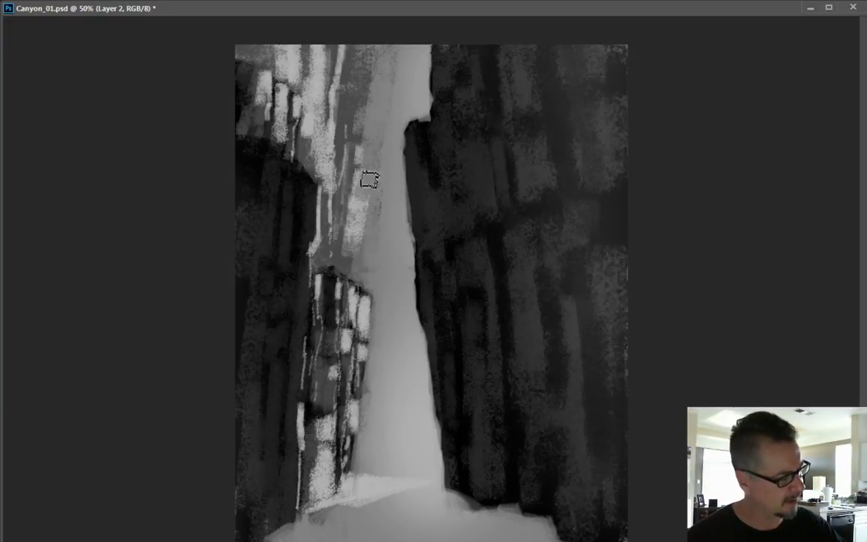
pyautogui.moveTo(366, 141); pyautogui.dragTo(365, 254)
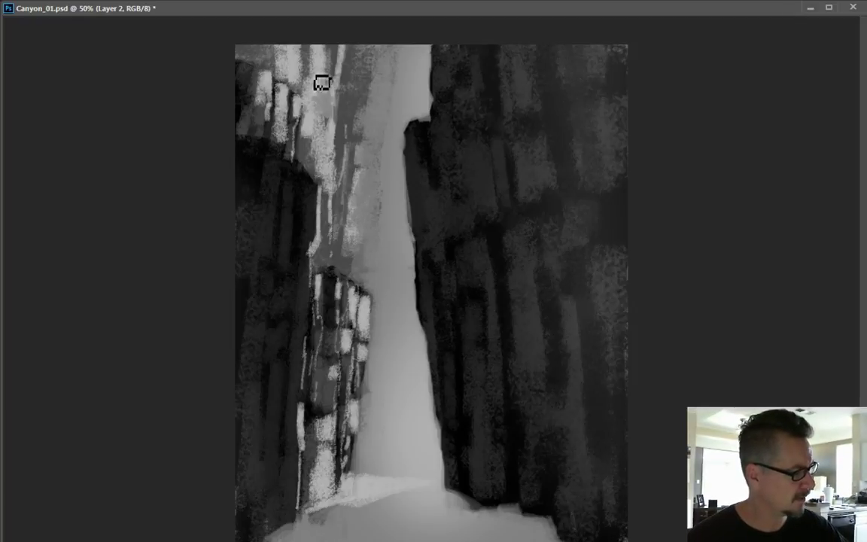
pyautogui.moveTo(337, 78)
pyautogui.mouseDown()
pyautogui.moveTo(330, 50)
pyautogui.moveTo(339, 63)
pyautogui.moveTo(342, 54)
pyautogui.moveTo(342, 103)
pyautogui.moveTo(337, 118)
pyautogui.moveTo(310, 123)
pyautogui.moveTo(325, 112)
pyautogui.moveTo(325, 99)
pyautogui.moveTo(315, 102)
pyautogui.moveTo(317, 51)
pyautogui.mouseUp()
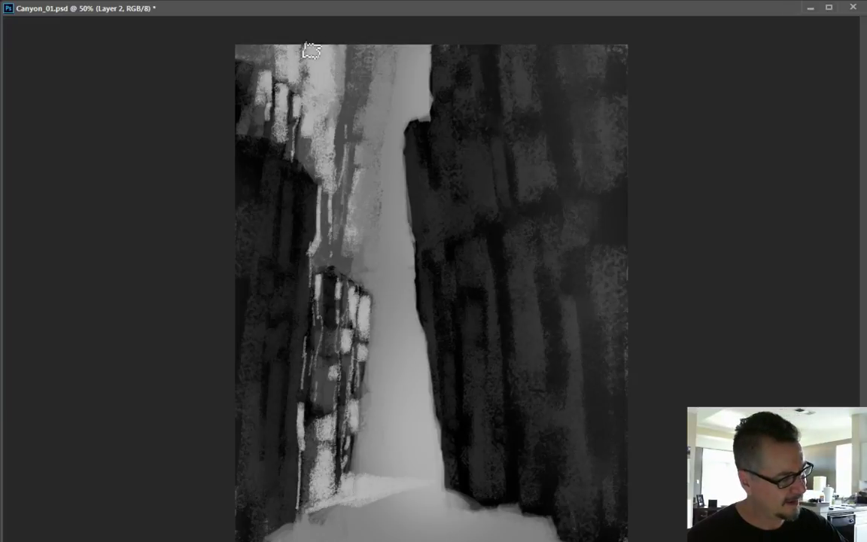
pyautogui.moveTo(277, 71)
pyautogui.mouseDown()
pyautogui.moveTo(297, 95)
pyautogui.moveTo(303, 129)
pyautogui.moveTo(307, 122)
pyautogui.moveTo(303, 168)
pyautogui.mouseUp()
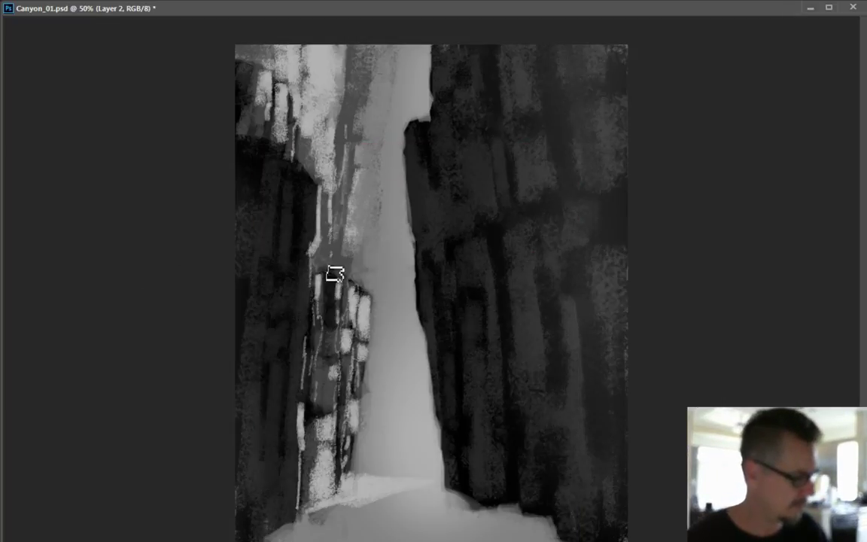
pyautogui.moveTo(331, 265); pyautogui.dragTo(366, 296)
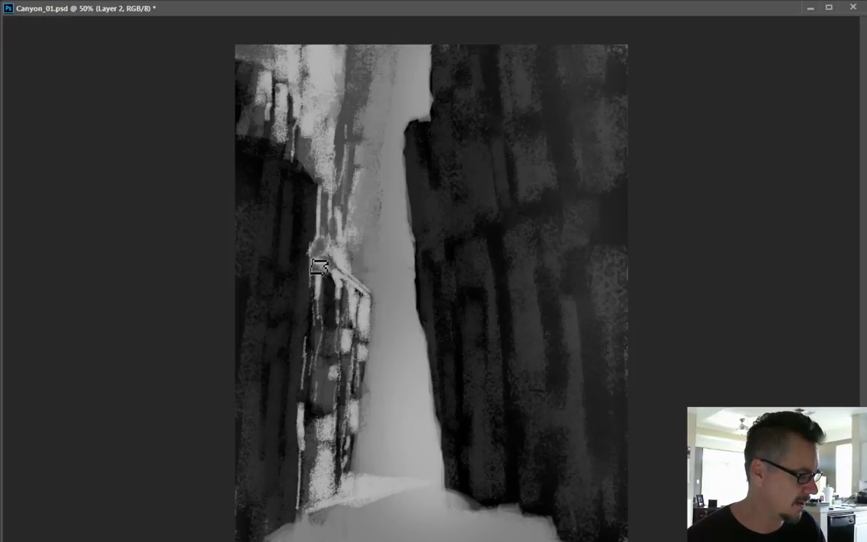
pyautogui.moveTo(319, 268)
pyautogui.mouseDown()
pyautogui.moveTo(339, 267)
pyautogui.moveTo(325, 251)
pyautogui.moveTo(329, 229)
pyautogui.mouseUp()
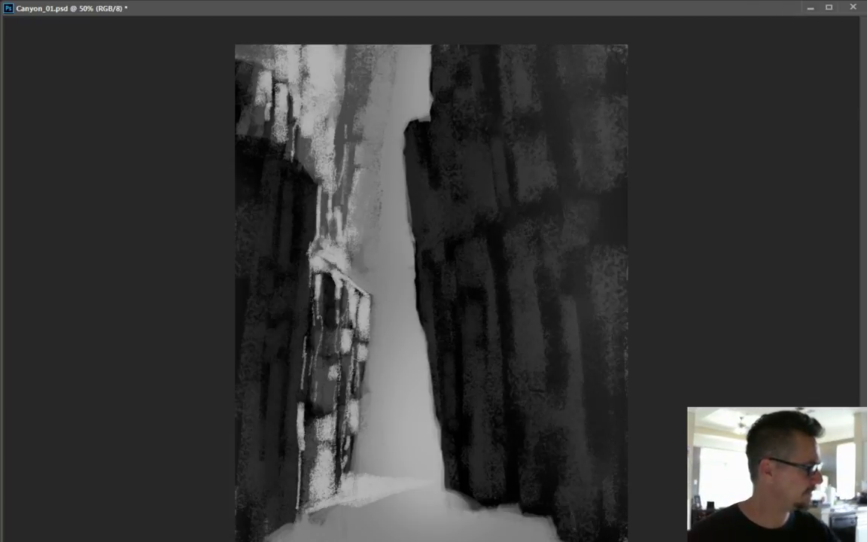
# - Merge the selected layers, and refine the tower's top edge and the distant wall's inner edge with light grey strokes
pyautogui.rightClick(4, 3)
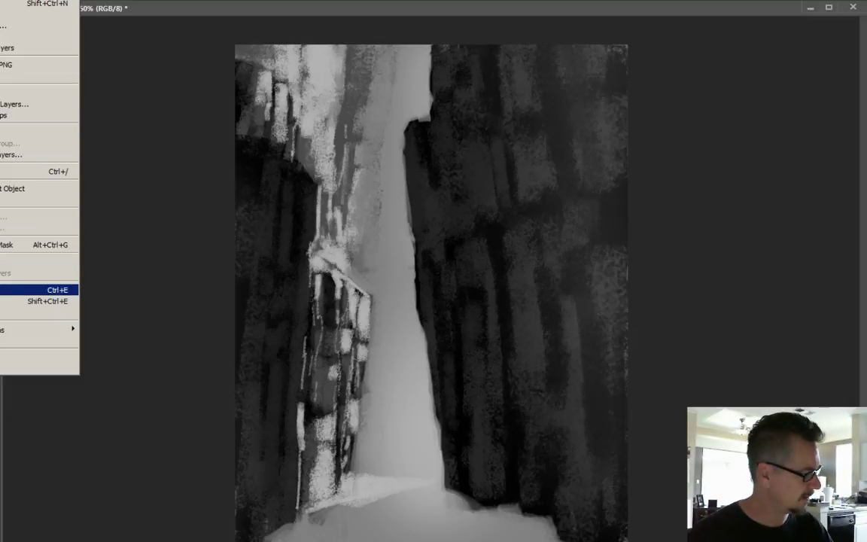
pyautogui.click(34, 260)
pyautogui.moveTo(331, 276); pyautogui.dragTo(362, 269)
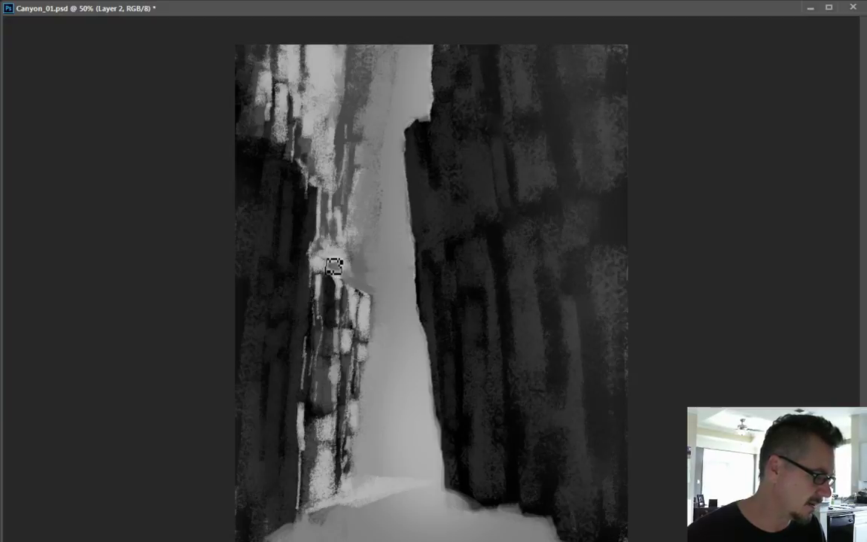
pyautogui.moveTo(348, 267); pyautogui.dragTo(374, 296)
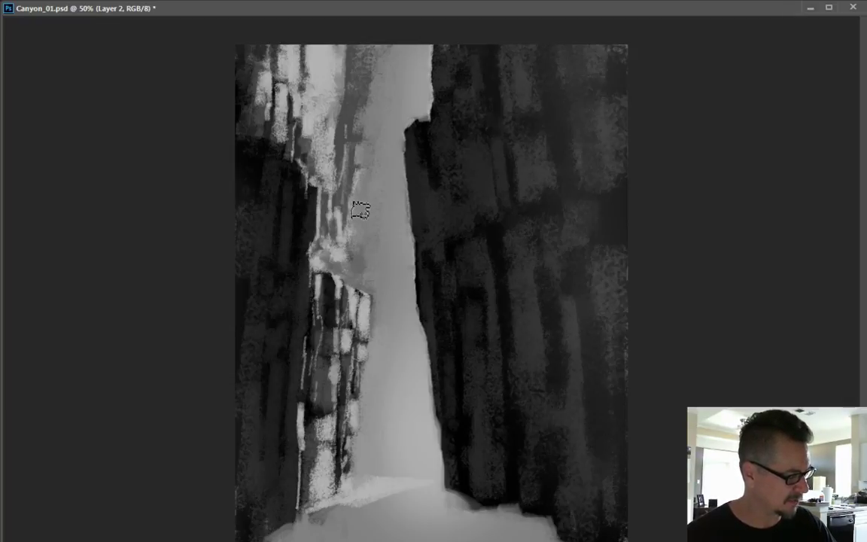
pyautogui.moveTo(359, 230)
pyautogui.mouseDown()
pyautogui.moveTo(360, 273)
pyautogui.moveTo(361, 190)
pyautogui.moveTo(356, 231)
pyautogui.mouseUp()
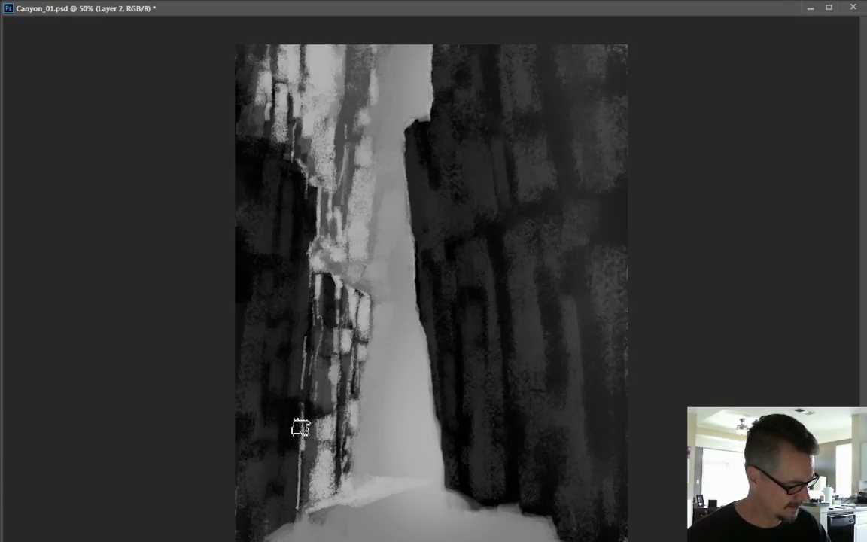
# - Carve dark ledges and a block into the left wall's base, and add dark grey vertical planes along its upper inner edge
pyautogui.moveTo(299, 433)
pyautogui.mouseDown()
pyautogui.moveTo(270, 416)
pyautogui.moveTo(237, 423)
pyautogui.mouseUp()
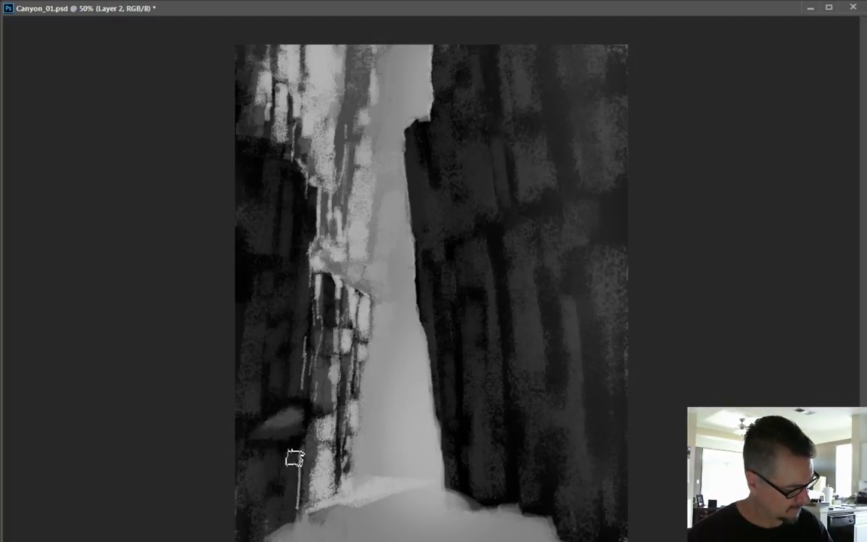
pyautogui.moveTo(301, 461); pyautogui.dragTo(304, 516)
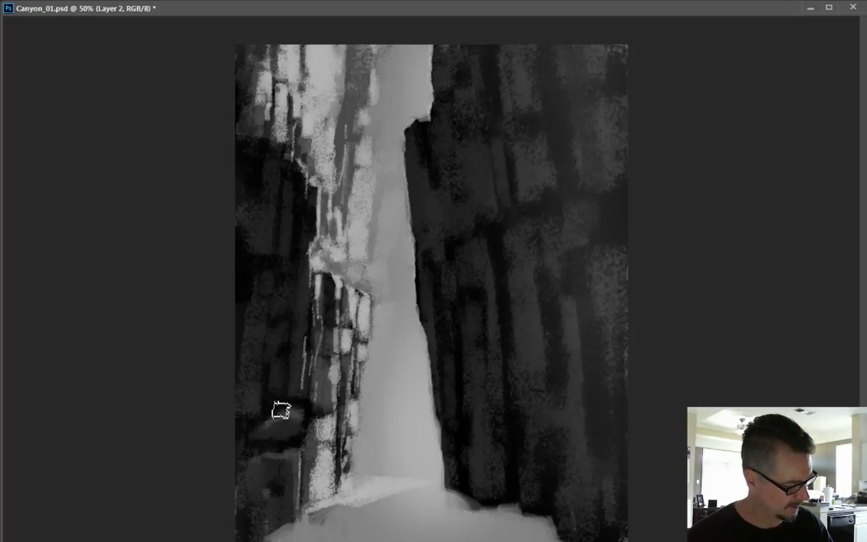
pyautogui.moveTo(287, 409); pyautogui.dragTo(284, 415)
pyautogui.moveTo(287, 450)
pyautogui.mouseDown()
pyautogui.moveTo(253, 460)
pyautogui.moveTo(264, 418)
pyautogui.mouseUp()
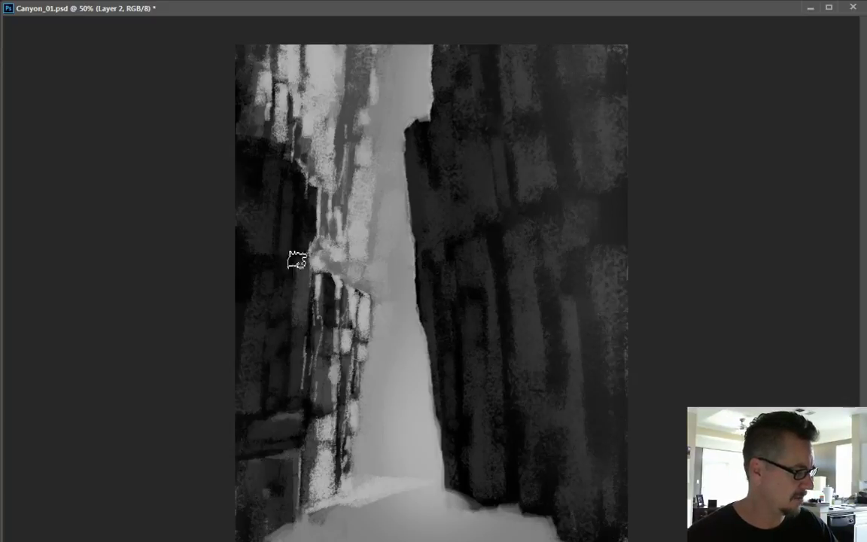
pyautogui.moveTo(299, 204)
pyautogui.mouseDown()
pyautogui.moveTo(304, 197)
pyautogui.moveTo(312, 268)
pyautogui.mouseUp()
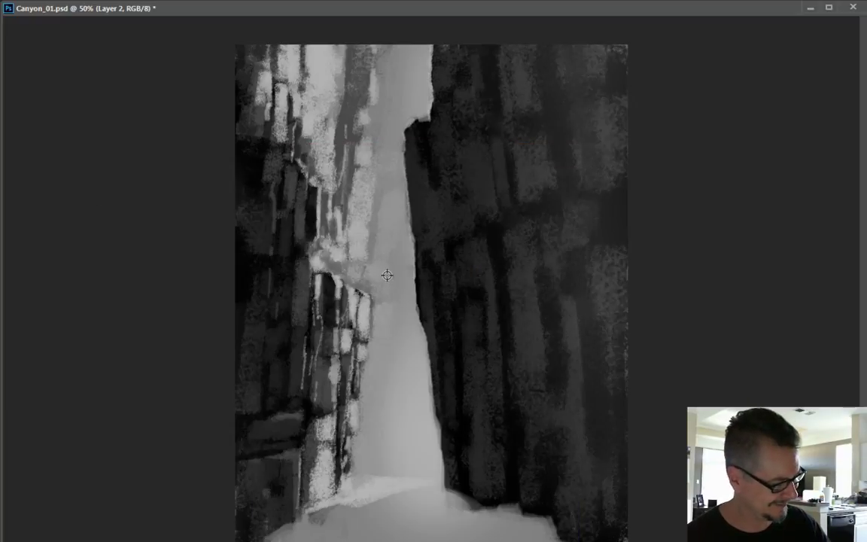
# - Brush textured light grey vertical planes into the lower gap beside the tower to suggest a lit far wall
pyautogui.moveTo(378, 361)
pyautogui.mouseDown()
pyautogui.moveTo(379, 404)
pyautogui.moveTo(365, 403)
pyautogui.moveTo(365, 463)
pyautogui.moveTo(382, 450)
pyautogui.moveTo(388, 472)
pyautogui.mouseUp()
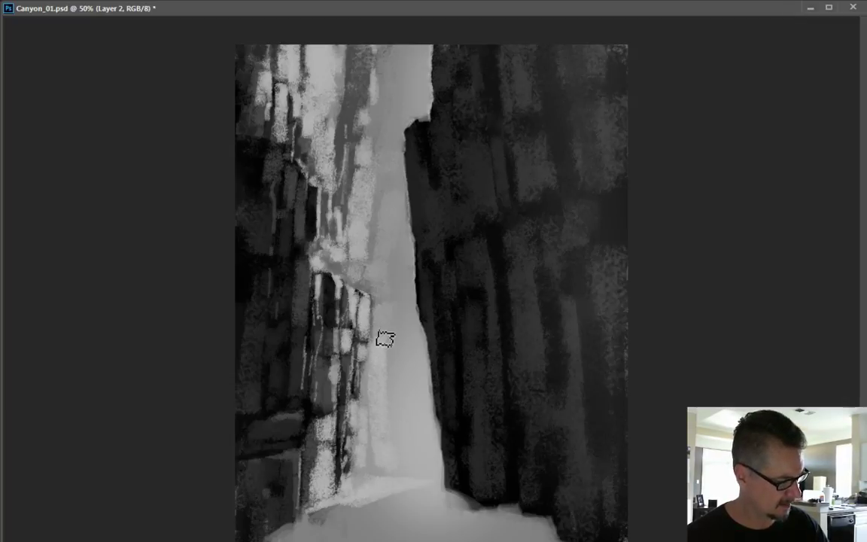
pyautogui.moveTo(387, 348)
pyautogui.mouseDown()
pyautogui.moveTo(396, 341)
pyautogui.moveTo(408, 459)
pyautogui.moveTo(394, 355)
pyautogui.moveTo(402, 340)
pyautogui.mouseUp()
pyautogui.moveTo(393, 307)
pyautogui.mouseDown()
pyautogui.moveTo(390, 372)
pyautogui.moveTo(385, 346)
pyautogui.moveTo(386, 356)
pyautogui.moveTo(393, 348)
pyautogui.moveTo(386, 365)
pyautogui.moveTo(397, 339)
pyautogui.moveTo(391, 352)
pyautogui.moveTo(387, 307)
pyautogui.moveTo(384, 320)
pyautogui.moveTo(371, 281)
pyautogui.moveTo(384, 321)
pyautogui.moveTo(394, 319)
pyautogui.moveTo(369, 280)
pyautogui.moveTo(368, 290)
pyautogui.moveTo(346, 236)
pyautogui.moveTo(376, 461)
pyautogui.mouseUp()
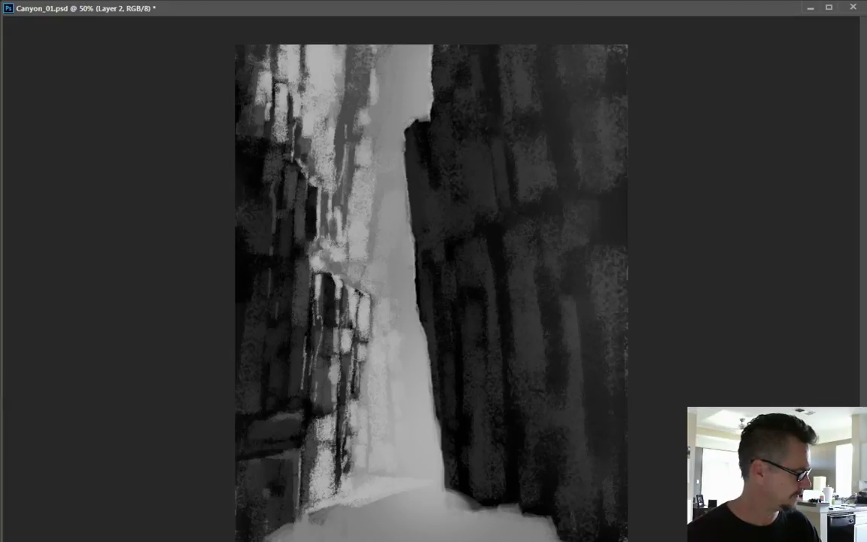
# - Set the foreground colour to d5d5d5 and brighten the sunlit patch on the ground at the gap's base
pyautogui.write('d5d5d5')
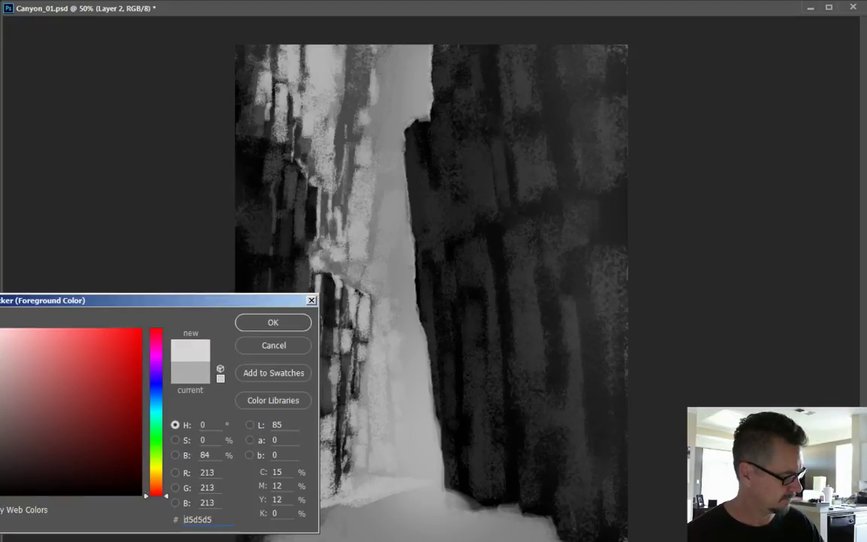
pyautogui.click(269, 323)
pyautogui.moveTo(436, 489)
pyautogui.mouseDown()
pyautogui.moveTo(395, 491)
pyautogui.moveTo(433, 487)
pyautogui.moveTo(406, 488)
pyautogui.moveTo(355, 511)
pyautogui.moveTo(397, 487)
pyautogui.moveTo(373, 490)
pyautogui.moveTo(392, 489)
pyautogui.moveTo(361, 493)
pyautogui.mouseUp()
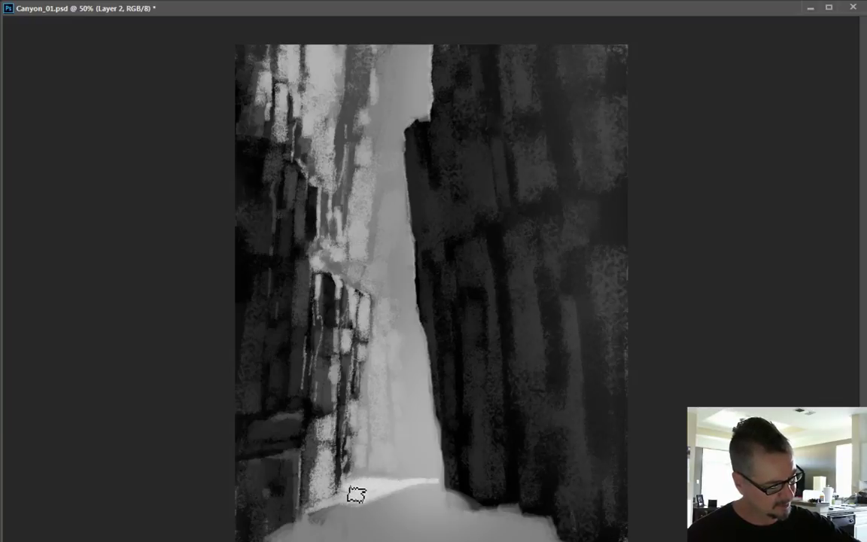
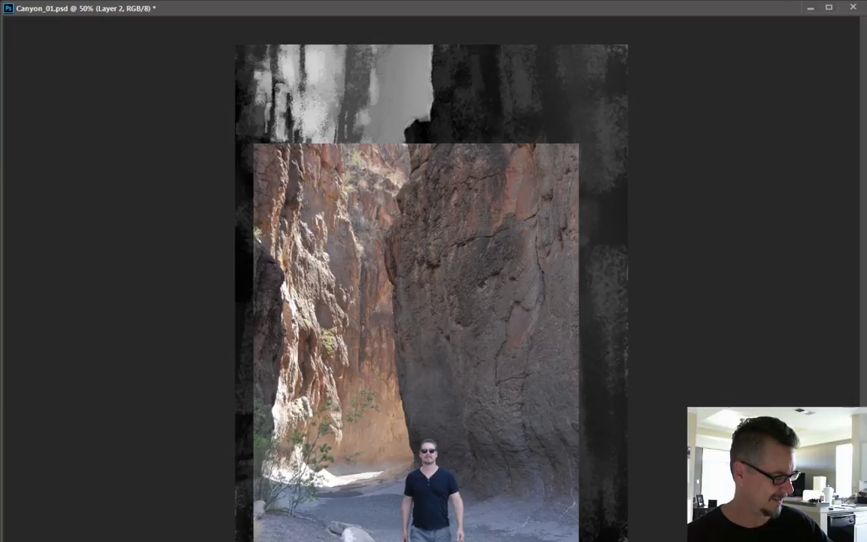
# - Darken the base of the right wall and brush vertical grey planes and dark crevices into it
pyautogui.moveTo(345, 526); pyautogui.dragTo(382, 536)
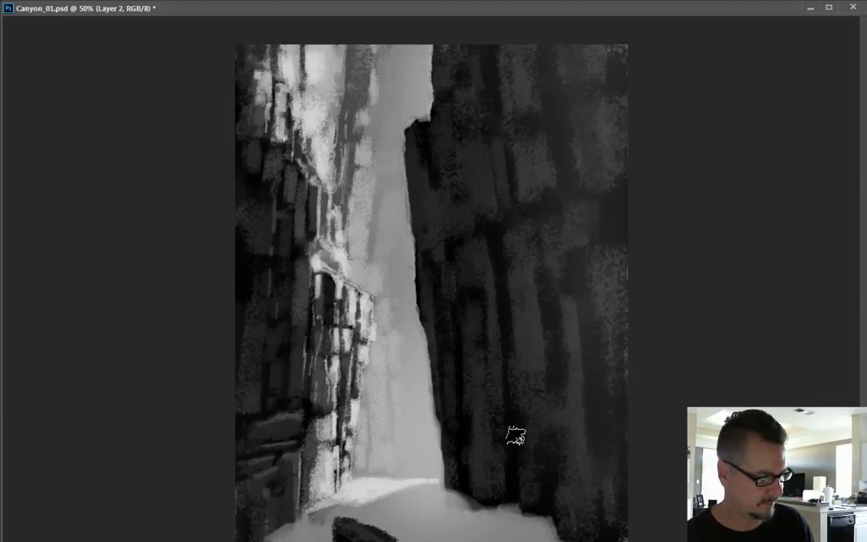
pyautogui.moveTo(542, 421)
pyautogui.mouseDown()
pyautogui.moveTo(563, 450)
pyautogui.moveTo(558, 467)
pyautogui.moveTo(557, 435)
pyautogui.moveTo(550, 441)
pyautogui.moveTo(571, 427)
pyautogui.moveTo(603, 527)
pyautogui.moveTo(496, 452)
pyautogui.moveTo(552, 485)
pyautogui.moveTo(598, 422)
pyautogui.mouseUp()
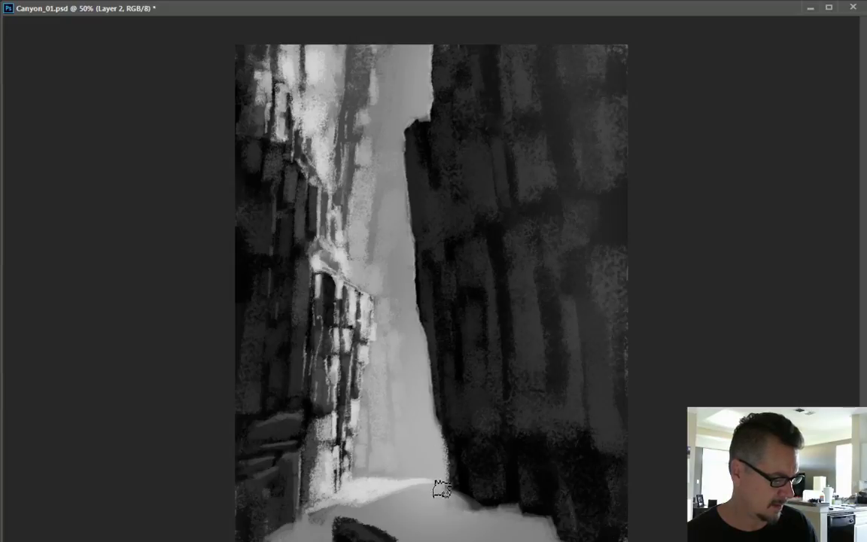
pyautogui.press('l')
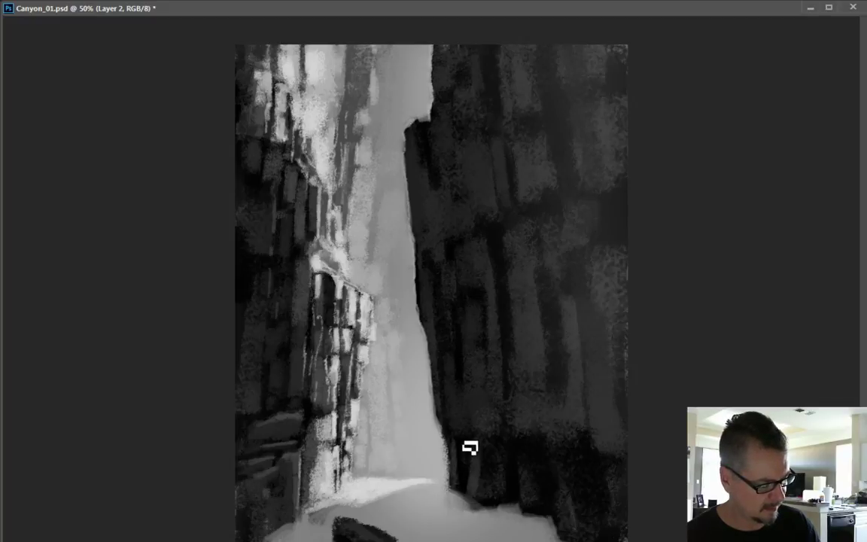
pyautogui.moveTo(519, 449); pyautogui.dragTo(529, 498)
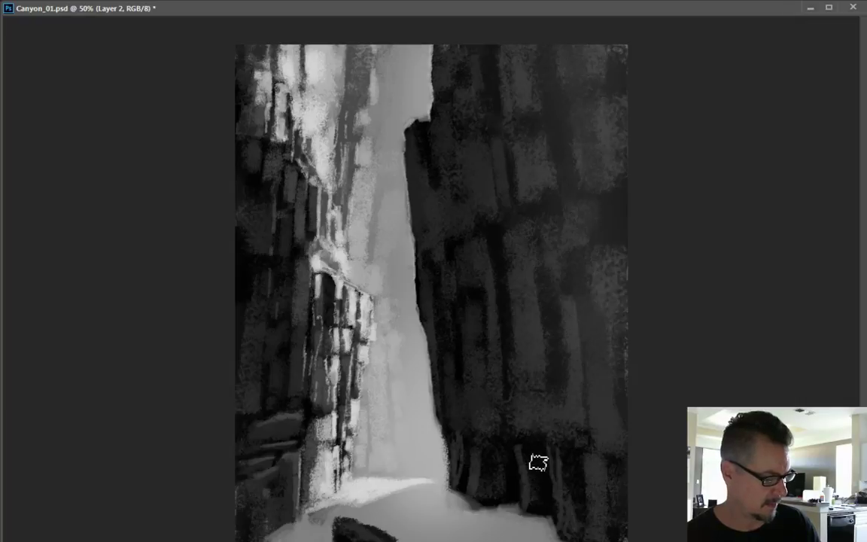
pyautogui.moveTo(548, 518)
pyautogui.mouseDown()
pyautogui.moveTo(544, 453)
pyautogui.moveTo(540, 517)
pyautogui.mouseUp()
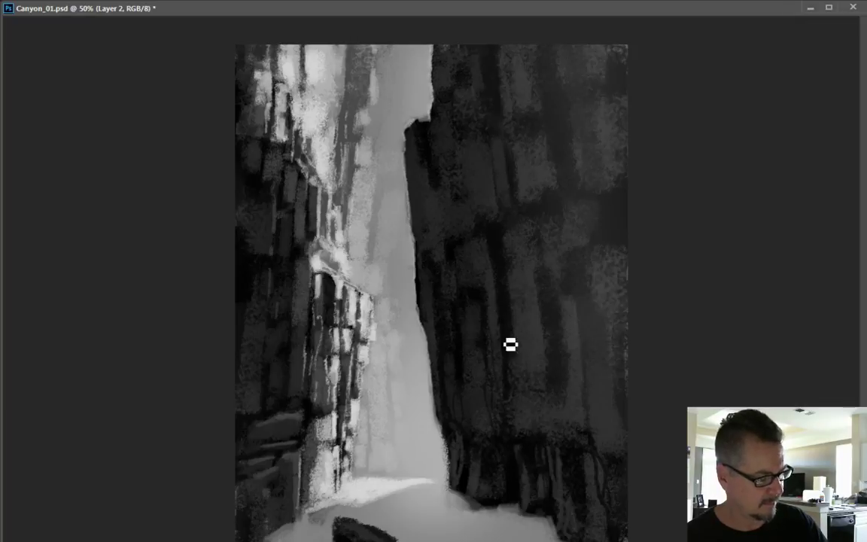
# - Brush dark vertical cracks and subtle dark grey planes across the face of the right wall
pyautogui.moveTo(591, 427)
pyautogui.mouseDown()
pyautogui.moveTo(585, 348)
pyautogui.moveTo(571, 298)
pyautogui.moveTo(576, 265)
pyautogui.moveTo(601, 243)
pyautogui.mouseUp()
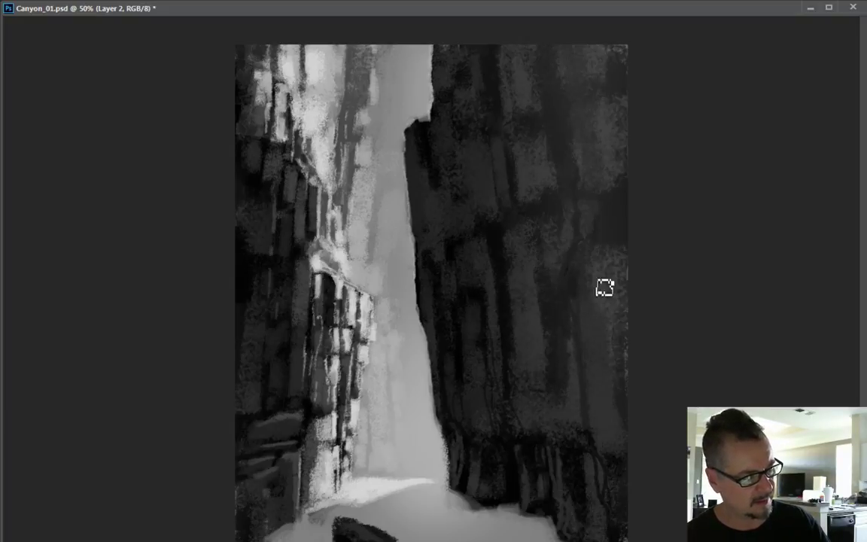
pyautogui.press('l')
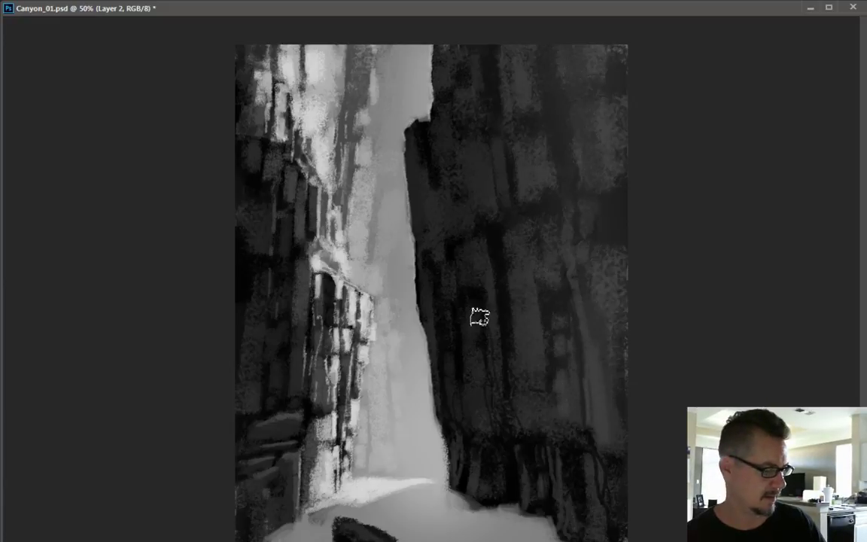
pyautogui.press('b')
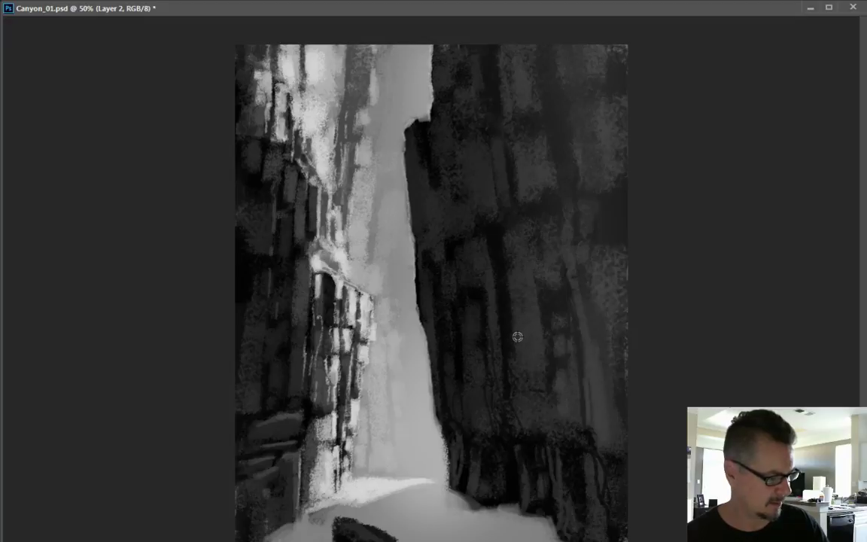
pyautogui.press('l')
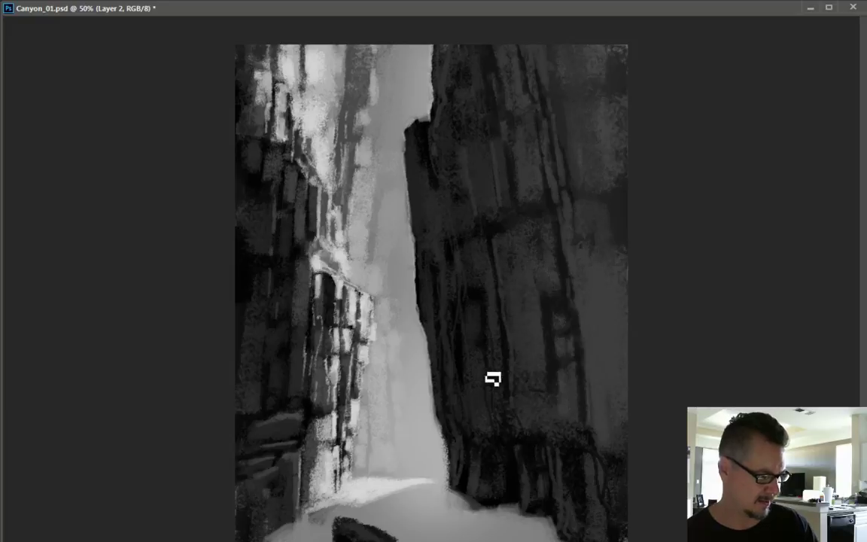
pyautogui.press('l')
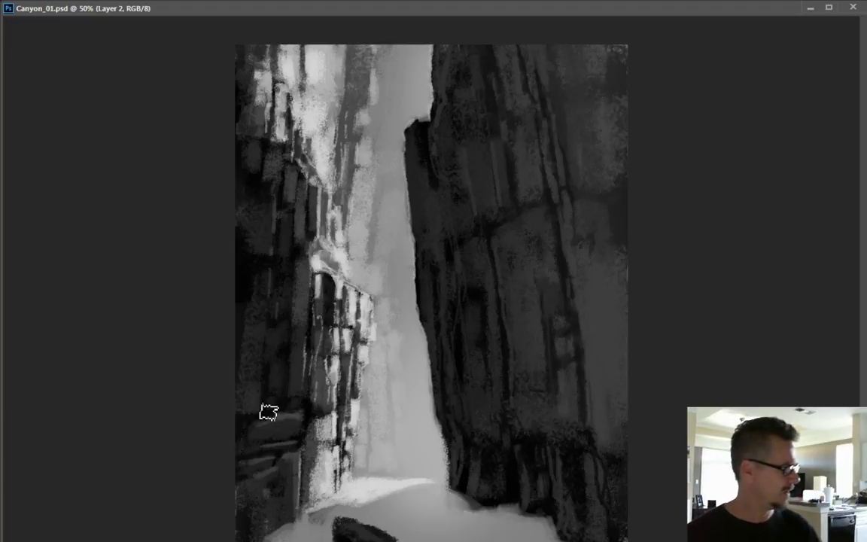
pyautogui.hotkey('ctrl', ',')
pyautogui.hotkey('ctrl', ',')
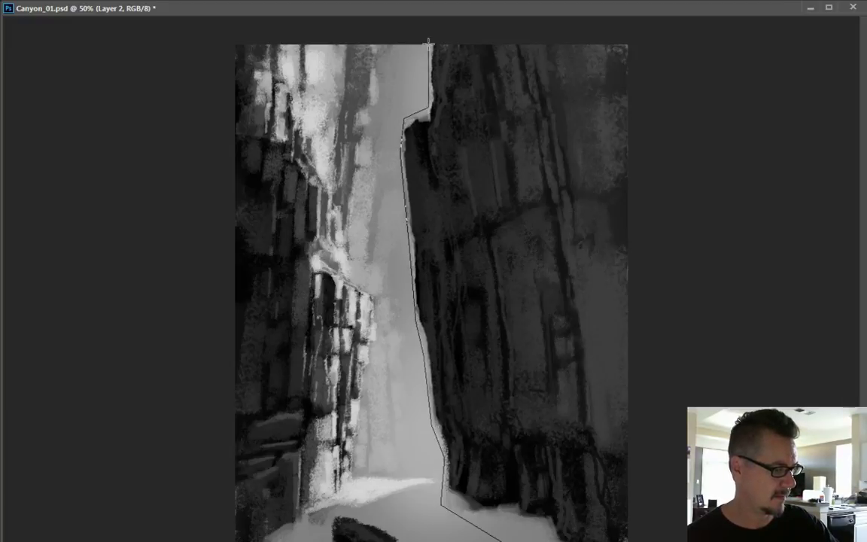
# - Lasso the right wall and warp it so its inner edge bulges into the gap and its upper edge leans back
pyautogui.click(443, 26)
pyautogui.click(661, 31)
pyautogui.click(673, 374)
pyautogui.doubleClick(664, 499)
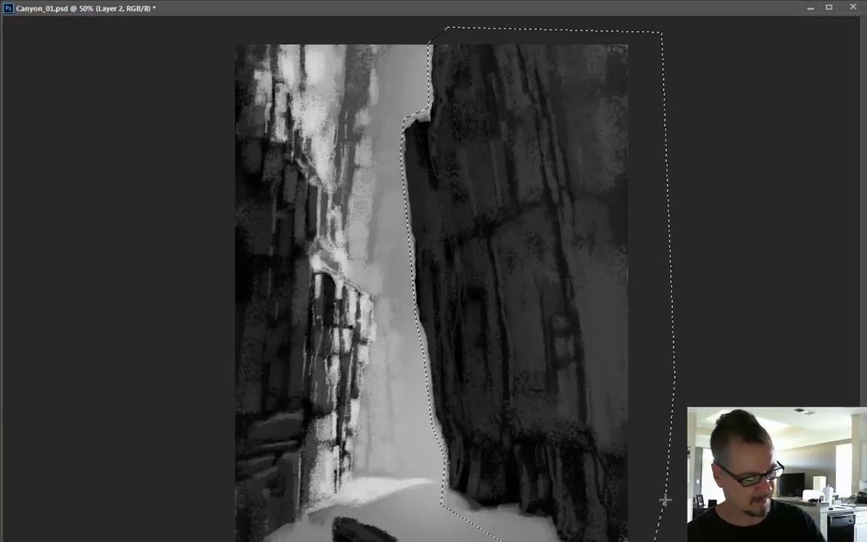
pyautogui.hotkey('ctrl', 't')
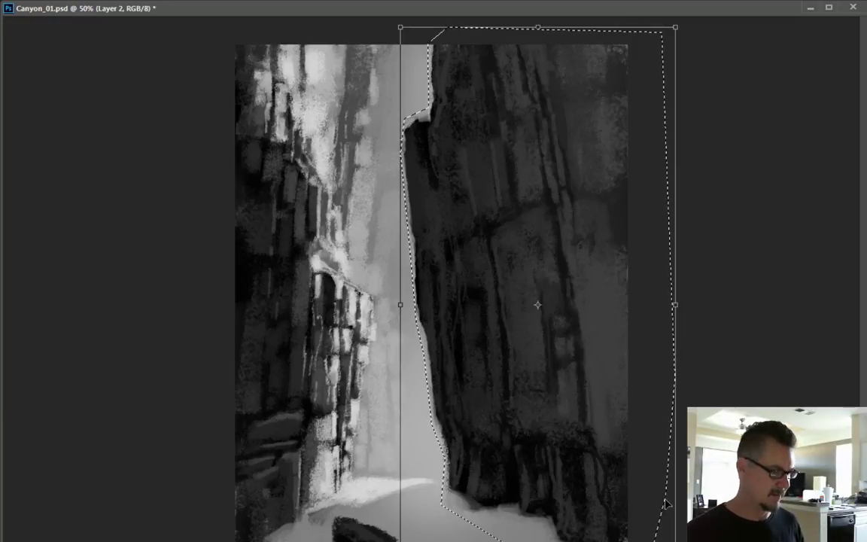
pyautogui.rightClick(493, 280)
pyautogui.click(518, 356)
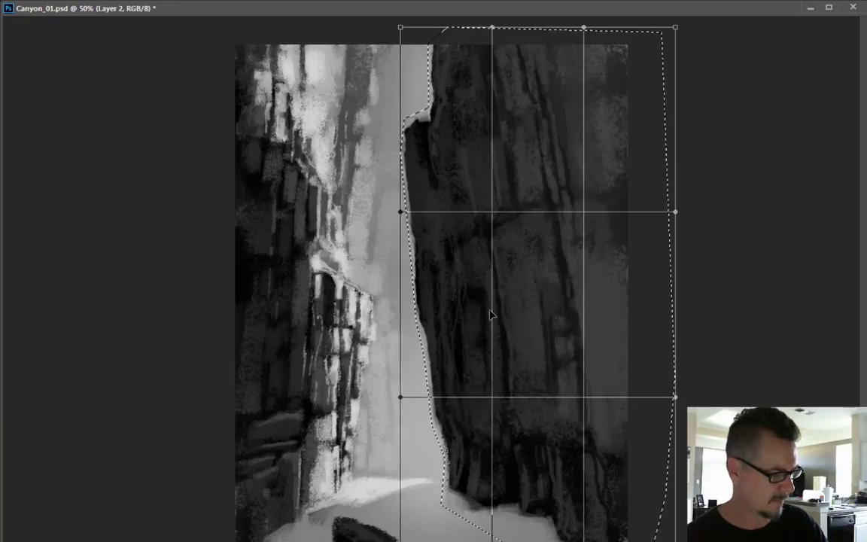
pyautogui.moveTo(436, 260); pyautogui.dragTo(399, 226)
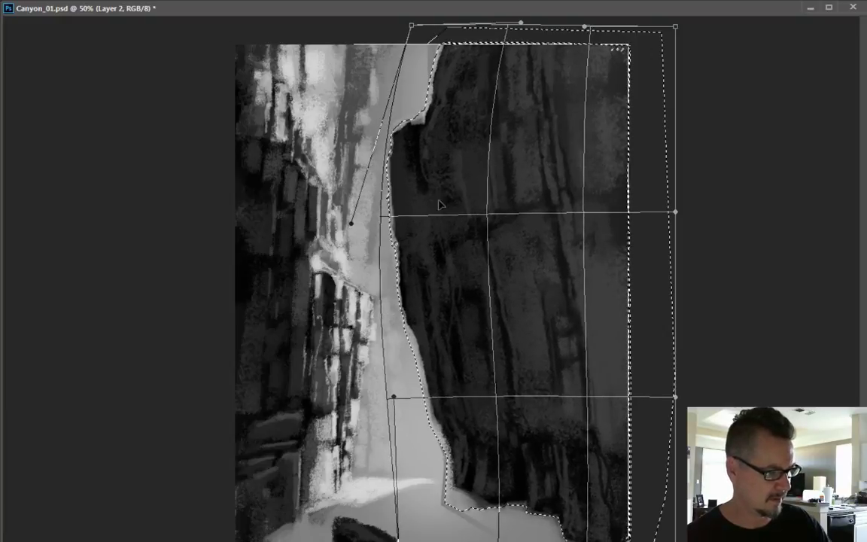
pyautogui.moveTo(613, 60); pyautogui.dragTo(617, 56)
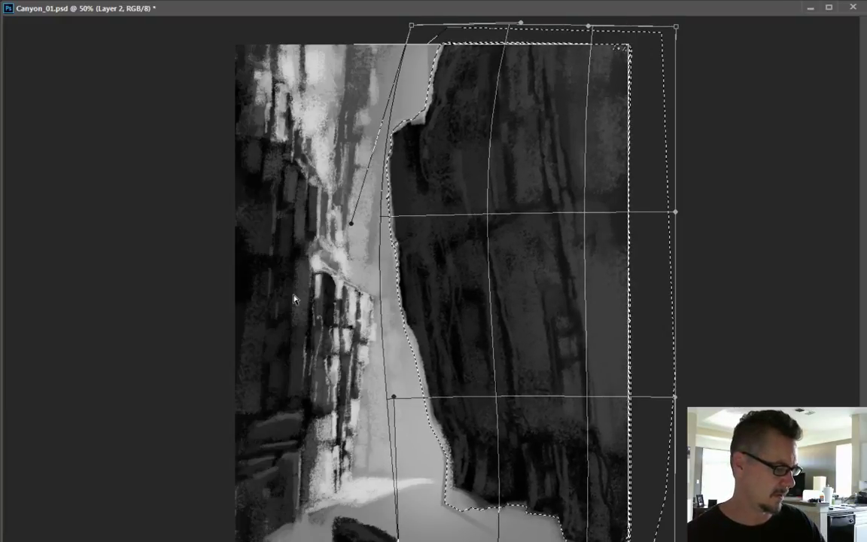
pyautogui.moveTo(350, 223)
pyautogui.mouseDown()
pyautogui.moveTo(362, 226)
pyautogui.moveTo(366, 216)
pyautogui.mouseUp()
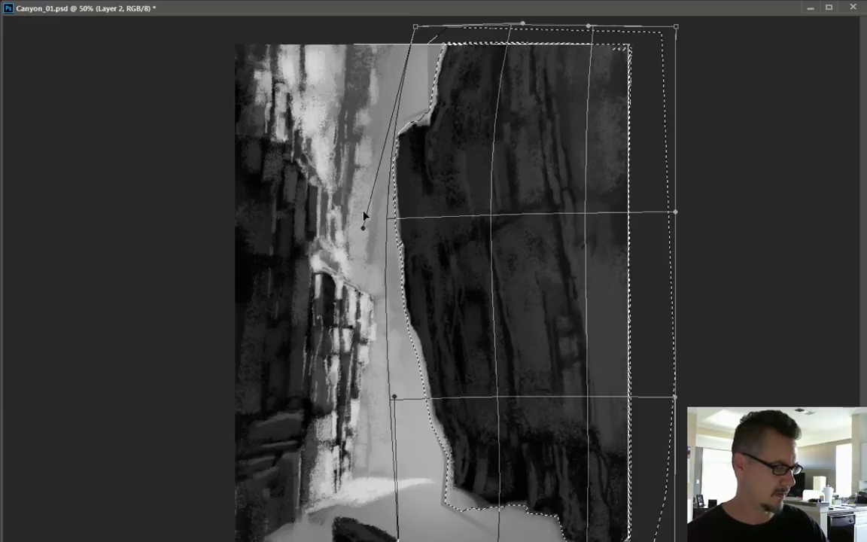
pyautogui.press('Return')
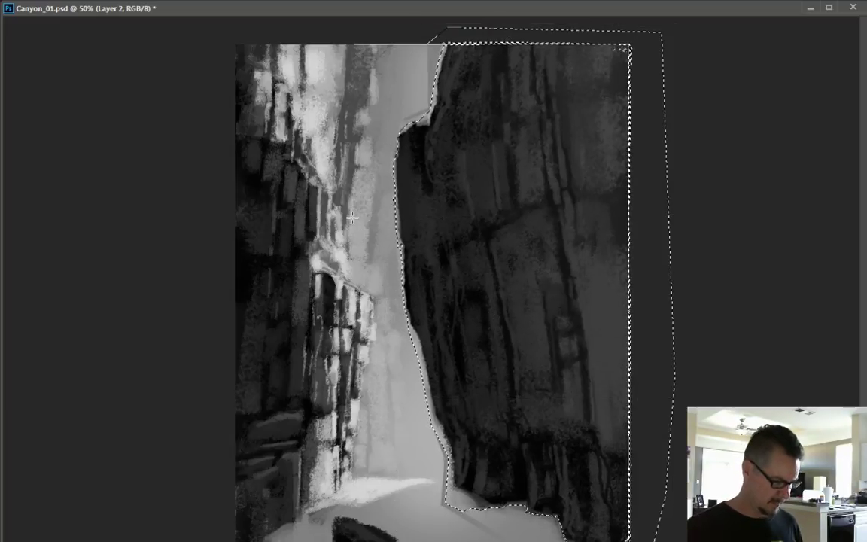
# - Invert the selection and warp the left wall, gap and ground slightly, stretching them past the canvas's left edge
pyautogui.hotkey('ctrl', 'shift', 'i')
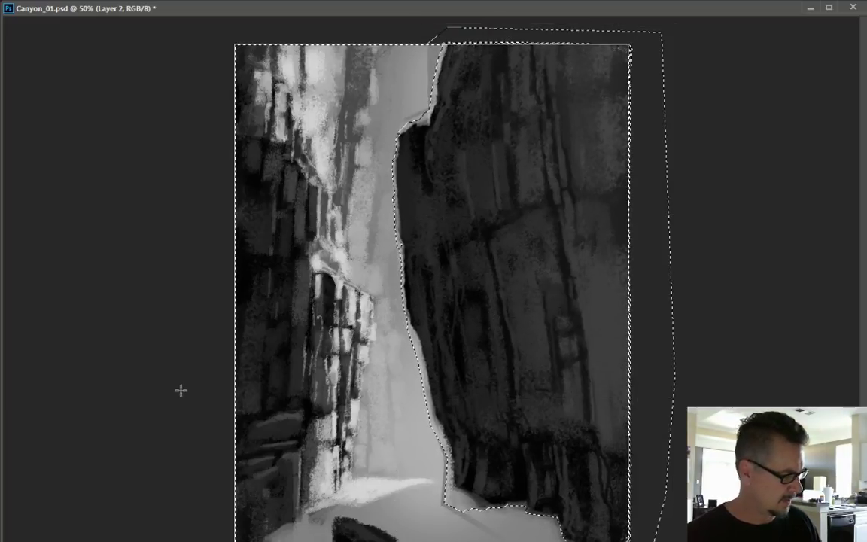
pyautogui.hotkey('ctrl', 't')
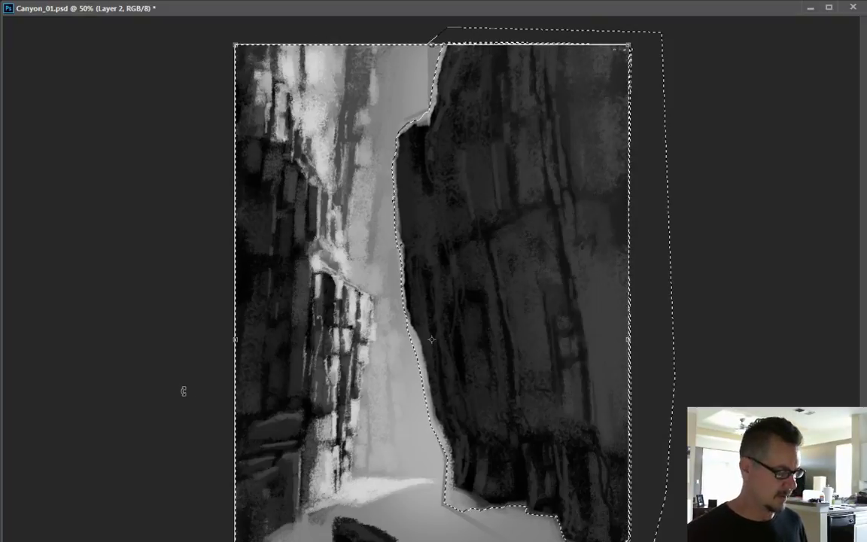
pyautogui.rightClick(287, 279)
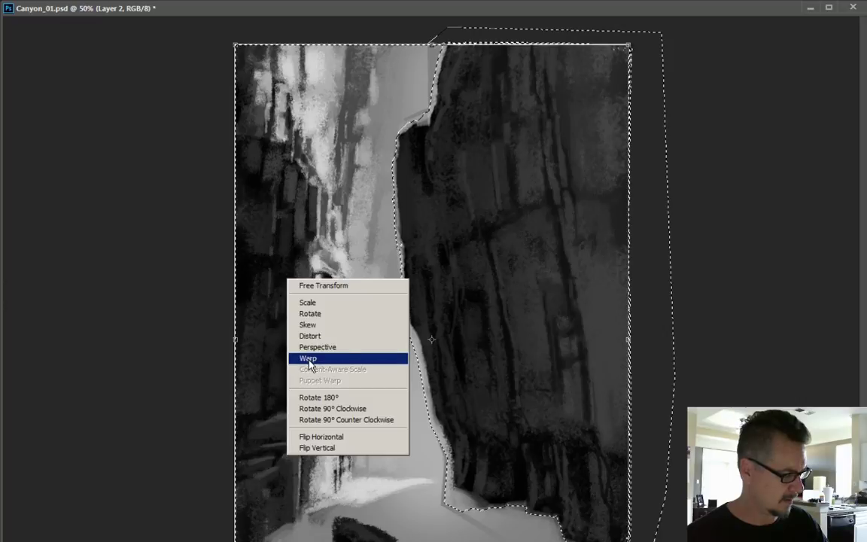
pyautogui.click(308, 358)
pyautogui.moveTo(361, 271); pyautogui.dragTo(342, 243)
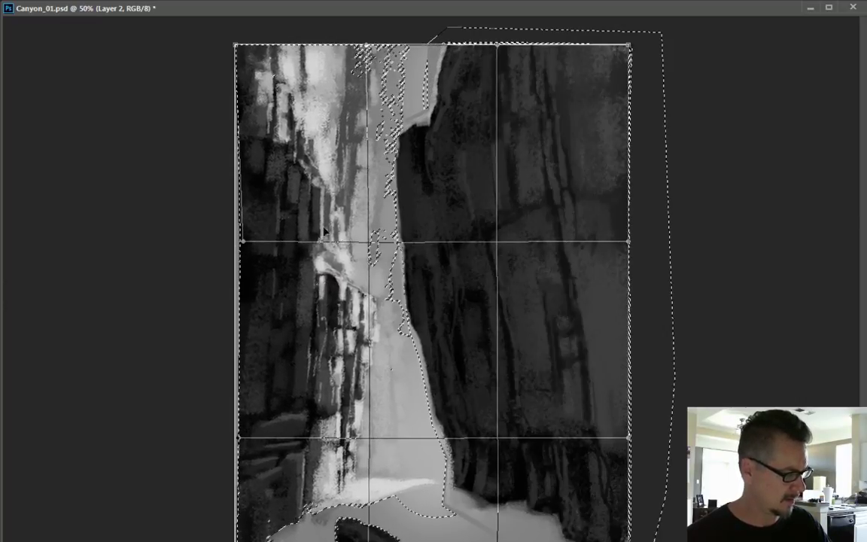
pyautogui.moveTo(235, 46); pyautogui.dragTo(226, 43)
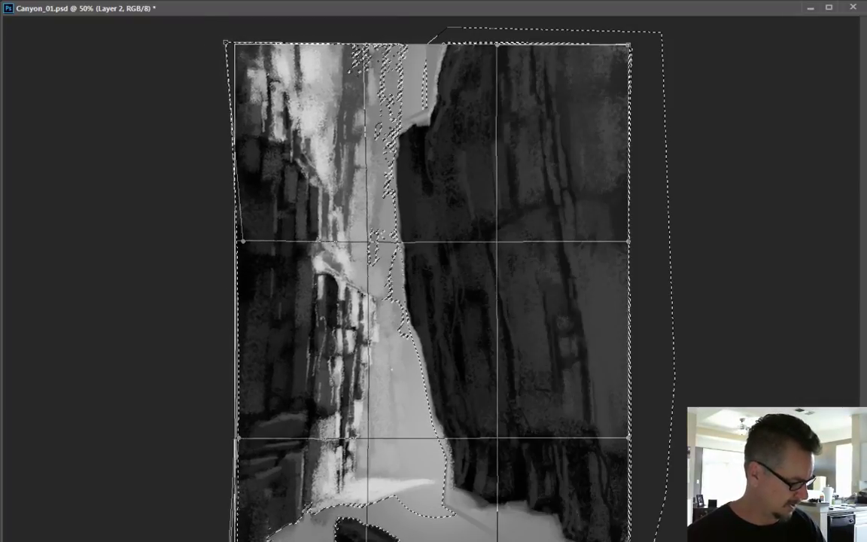
pyautogui.moveTo(257, 393)
pyautogui.mouseDown()
pyautogui.moveTo(247, 396)
pyautogui.moveTo(259, 396)
pyautogui.mouseUp()
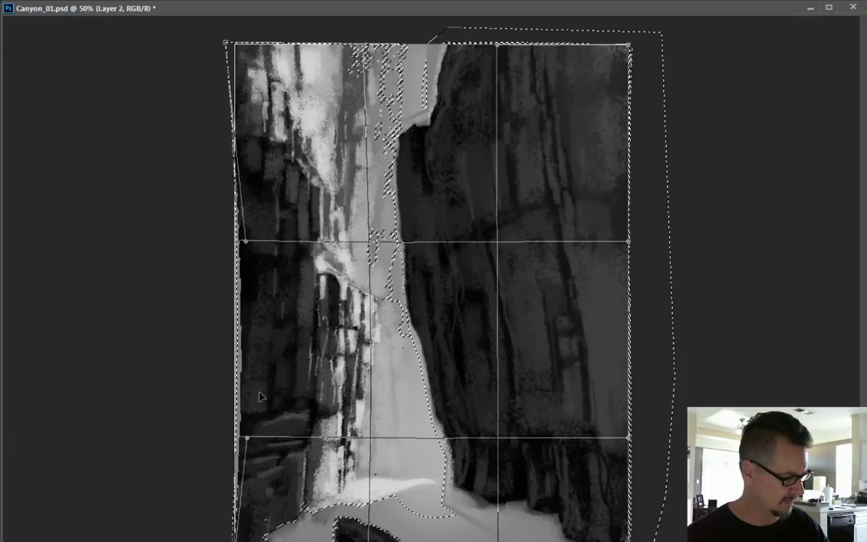
pyautogui.moveTo(257, 474); pyautogui.dragTo(342, 467)
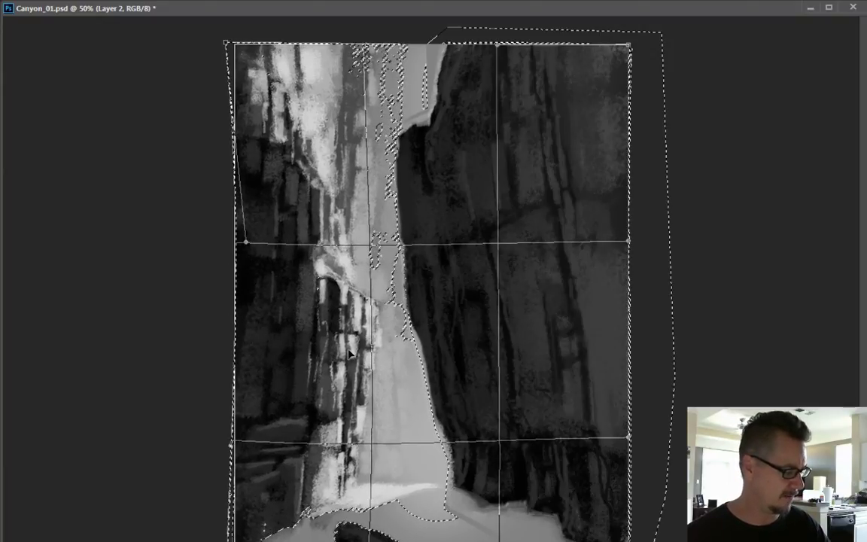
pyautogui.moveTo(366, 351); pyautogui.dragTo(374, 354)
pyautogui.moveTo(307, 329); pyautogui.dragTo(251, 340)
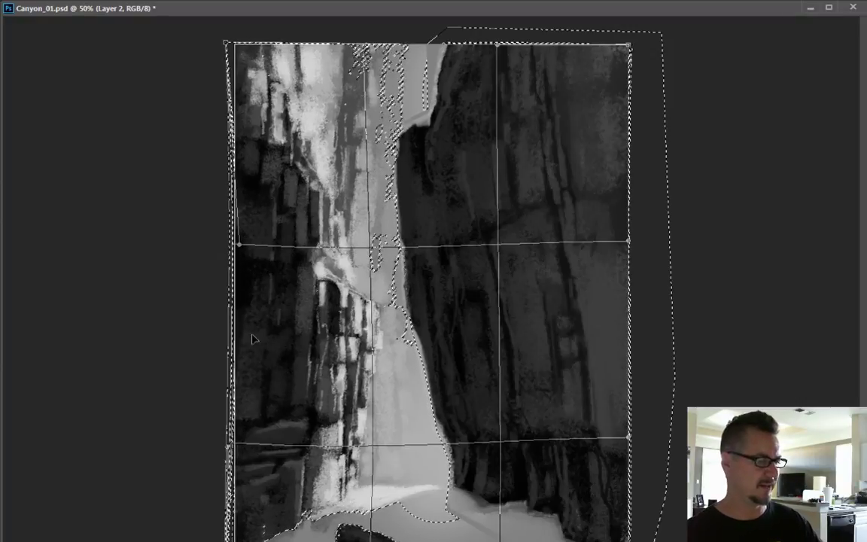
pyautogui.press('Return')
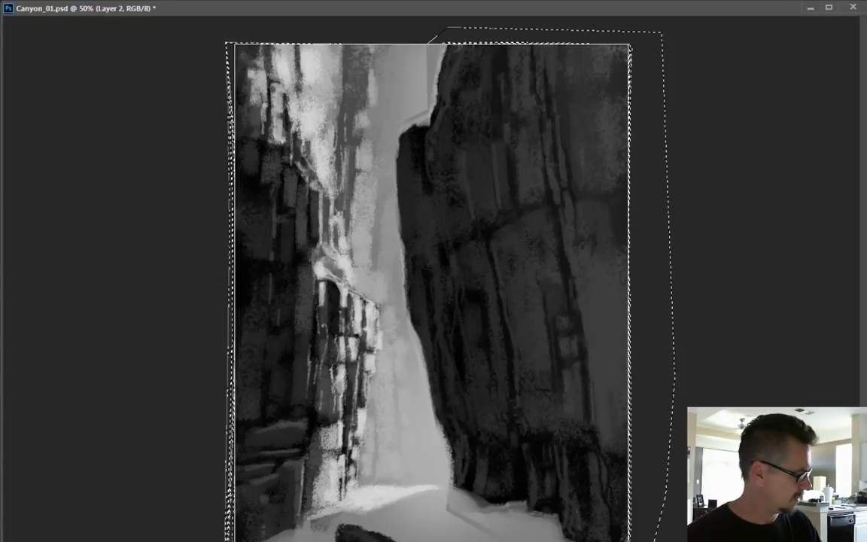
# - Deselect, and paint over the warp seams beside the right wall's upper edge and on the ground at its base with matching greys
pyautogui.hotkey('ctrl', 'd')
pyautogui.keyDown('alt'); pyautogui.click(353, 380); pyautogui.keyUp('alt')
pyautogui.keyDown('ctrl'); pyautogui.click(366, 365); pyautogui.keyUp('ctrl')
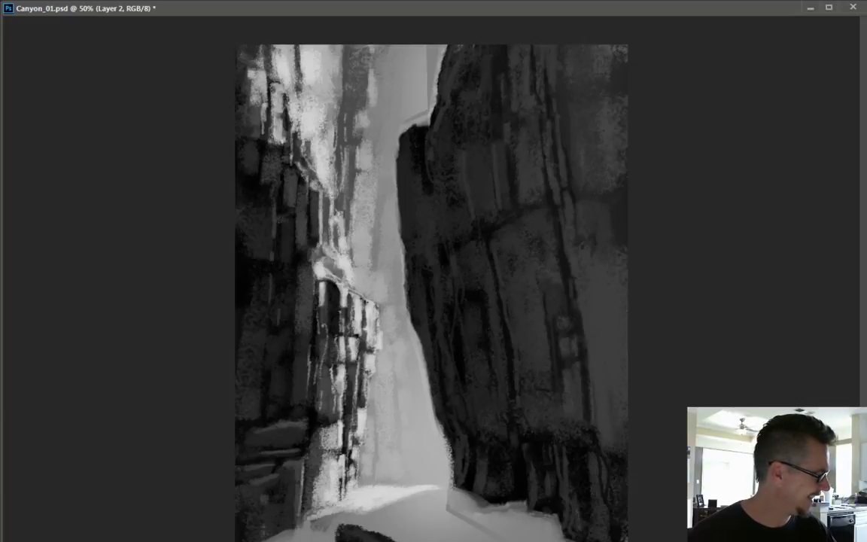
pyautogui.moveTo(345, 127)
pyautogui.mouseDown()
pyautogui.moveTo(428, 120)
pyautogui.moveTo(425, 100)
pyautogui.moveTo(414, 102)
pyautogui.moveTo(416, 121)
pyautogui.moveTo(404, 109)
pyautogui.moveTo(427, 100)
pyautogui.moveTo(436, 76)
pyautogui.moveTo(432, 48)
pyautogui.mouseUp()
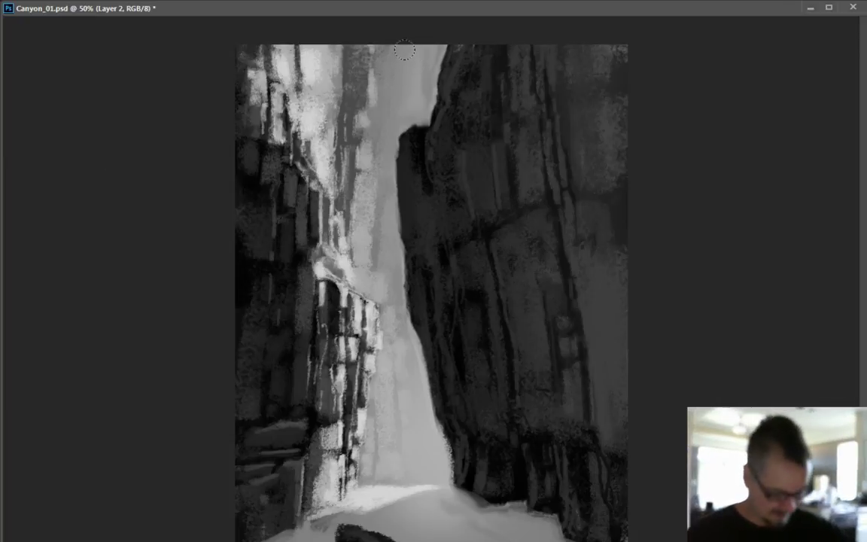
pyautogui.moveTo(410, 96); pyautogui.dragTo(408, 81)
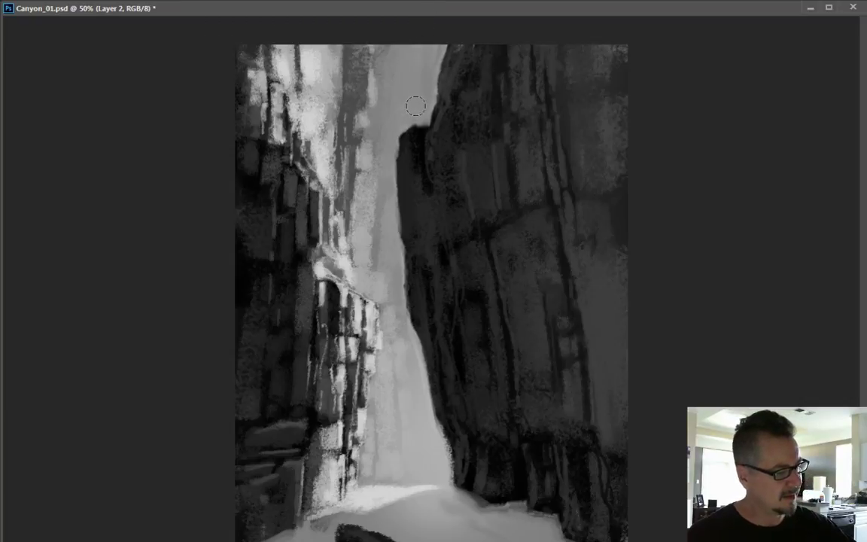
pyautogui.moveTo(415, 414)
pyautogui.mouseDown()
pyautogui.moveTo(403, 330)
pyautogui.moveTo(425, 481)
pyautogui.moveTo(430, 466)
pyautogui.moveTo(438, 504)
pyautogui.moveTo(429, 495)
pyautogui.moveTo(474, 512)
pyautogui.moveTo(455, 527)
pyautogui.mouseUp()
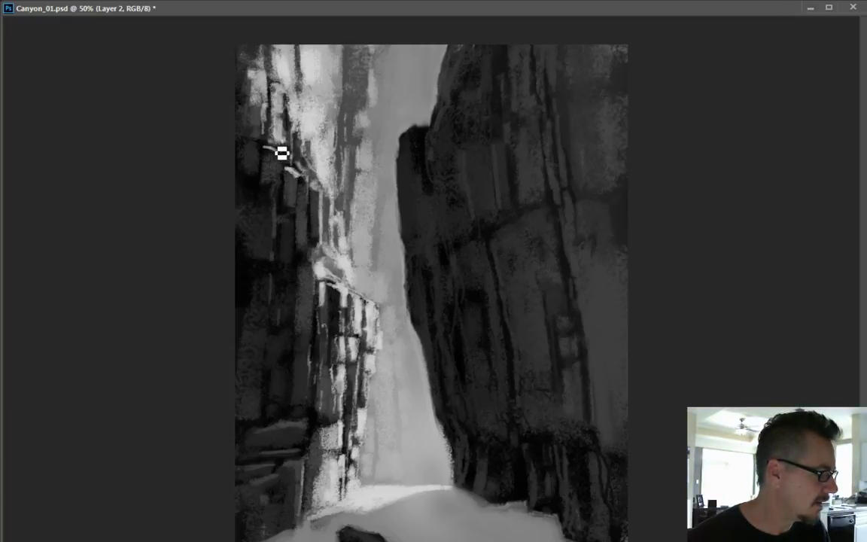
# - Add thin light grey highlights and cracks along the left wall's ledges and the sunlit planes above them
pyautogui.moveTo(246, 147)
pyautogui.mouseDown()
pyautogui.moveTo(289, 155)
pyautogui.moveTo(316, 194)
pyautogui.mouseUp()
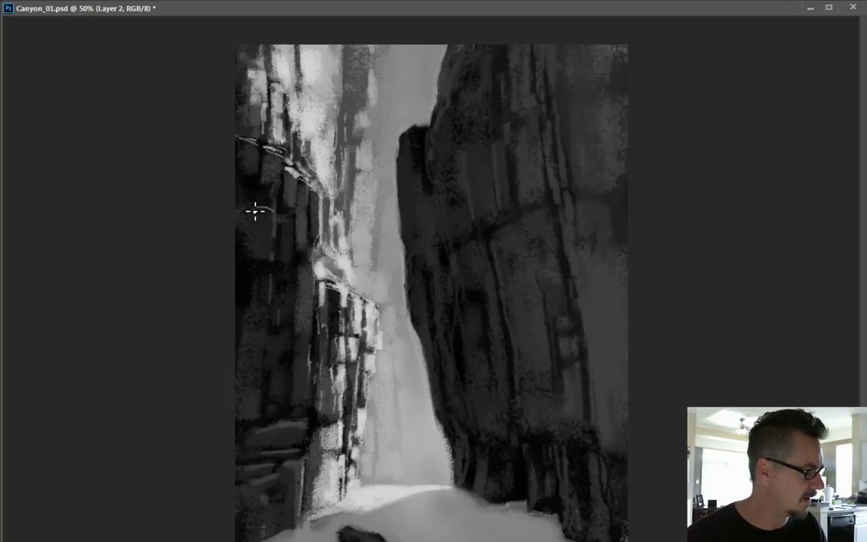
pyautogui.moveTo(321, 269); pyautogui.dragTo(311, 282)
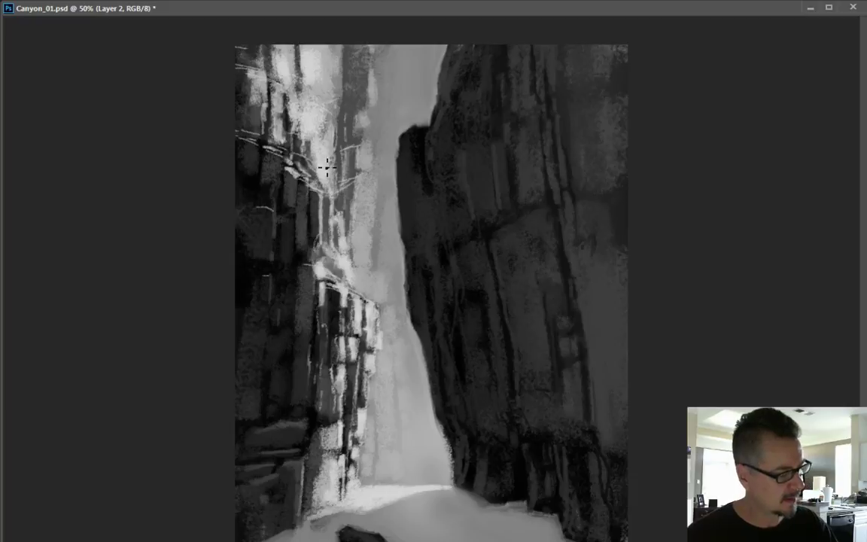
pyautogui.press(']')
pyautogui.press(']')
pyautogui.press(']')
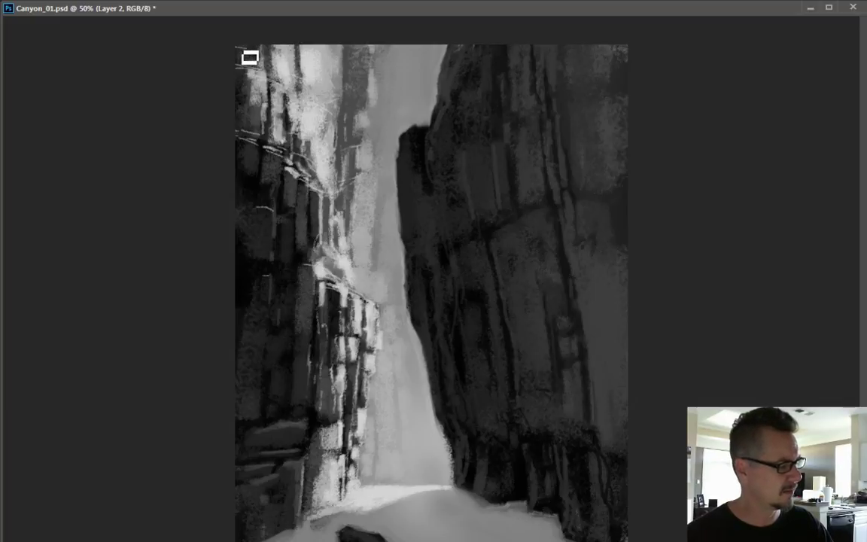
pyautogui.press('v')
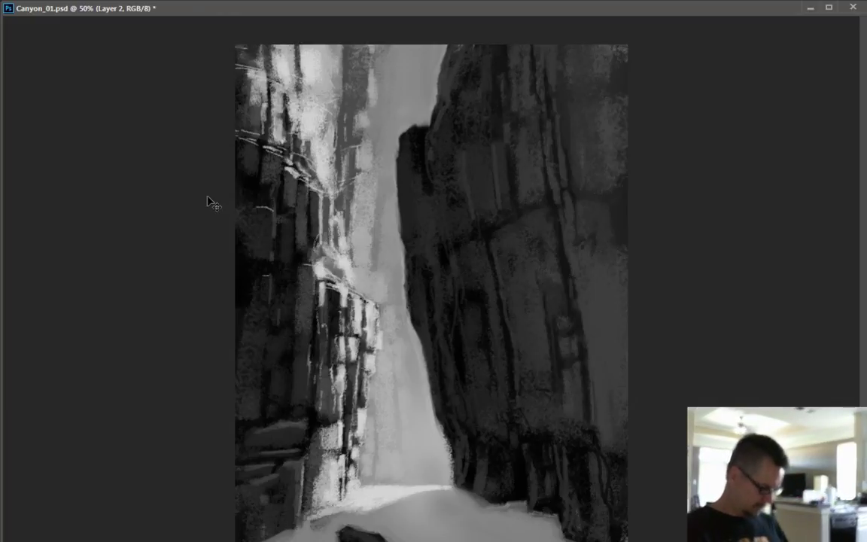
# - Save the painting and compare it with the canyon reference photo
pyautogui.hotkey('ctrl', 's')
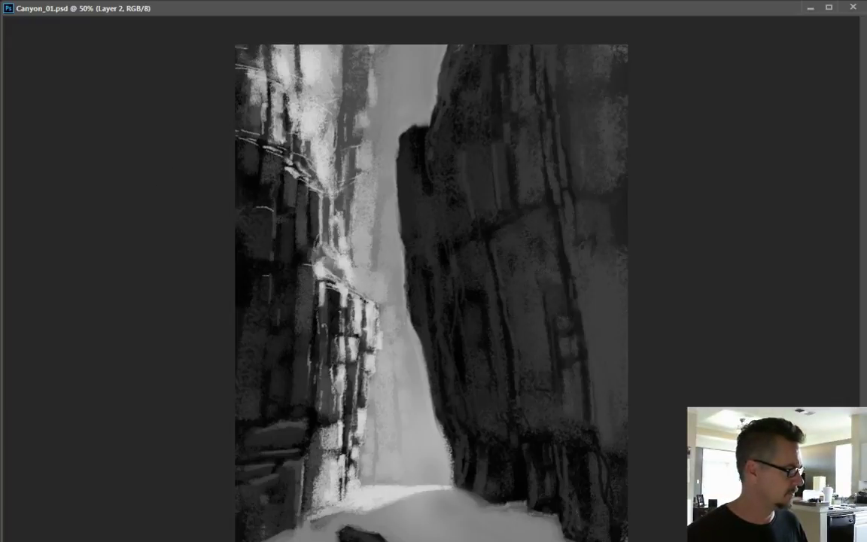
pyautogui.hotkey('ctrl', 'v')
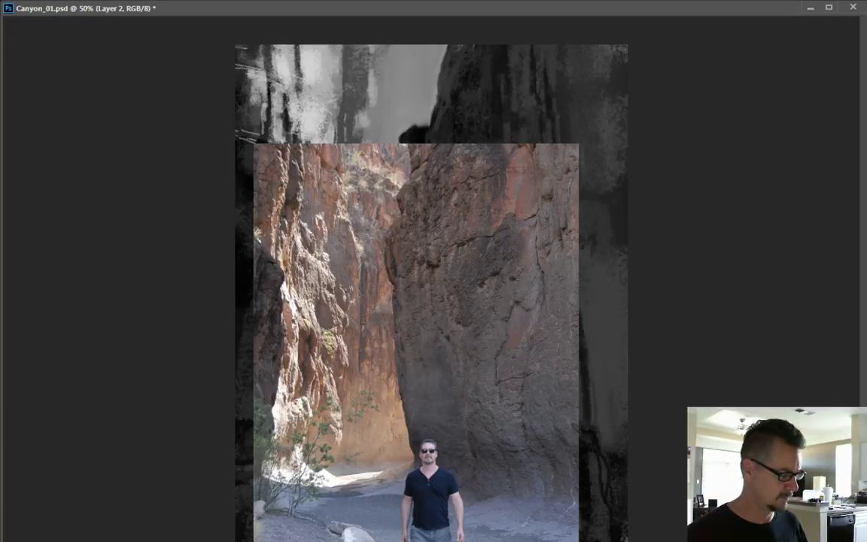
pyautogui.hotkey('ctrl', 'z')
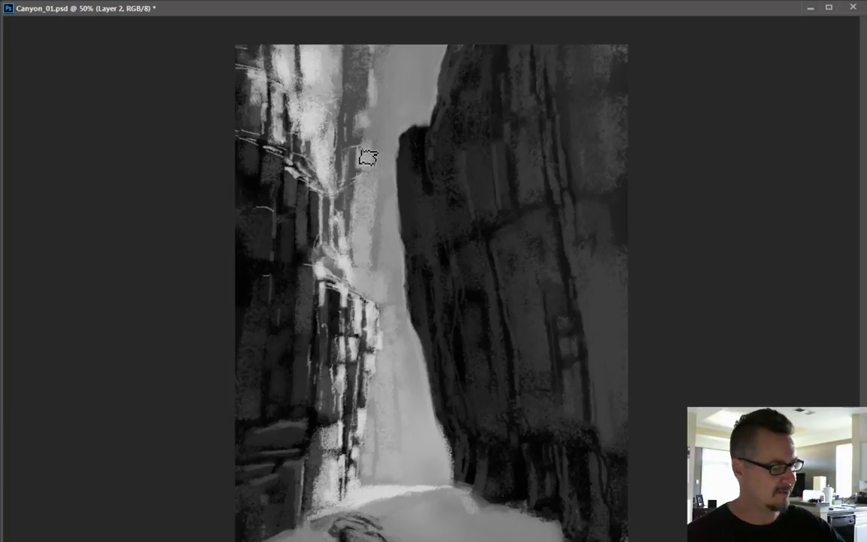
# - Brush textured light grey planes into the gap beside the upper left wall, and convert the Background into Layer 0
pyautogui.press('b')
pyautogui.press('l')
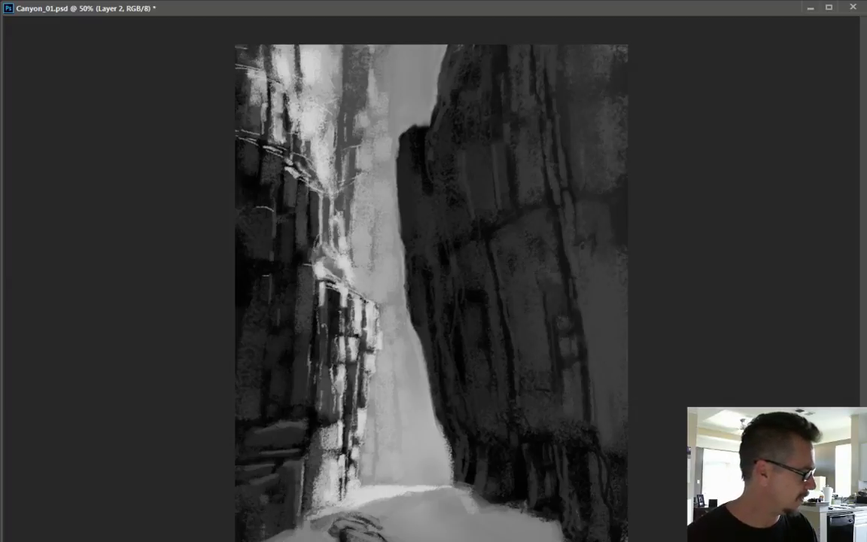
pyautogui.hotkey('alt', '[')
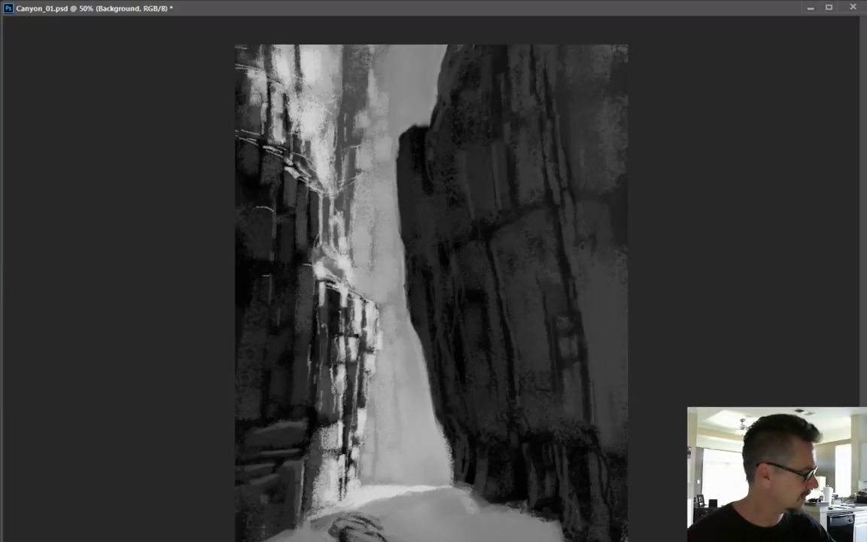
pyautogui.press('Return')
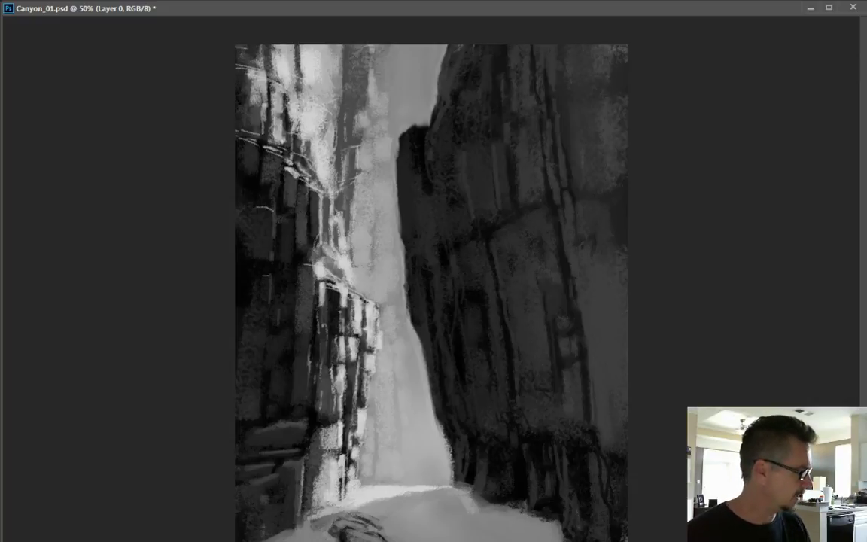
pyautogui.hotkey('alt', 'BackSpace')
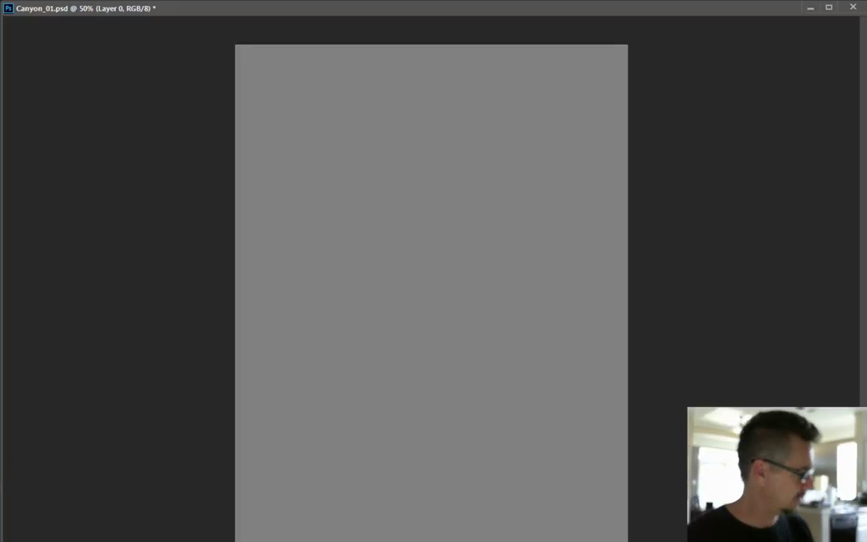
pyautogui.moveTo(295, 536); pyautogui.dragTo(330, 541)
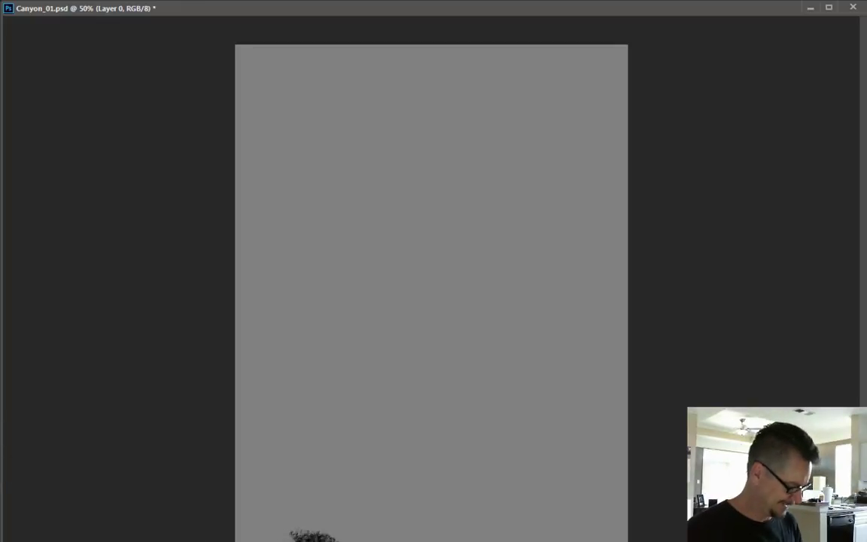
pyautogui.hotkey('ctrl', 'z')
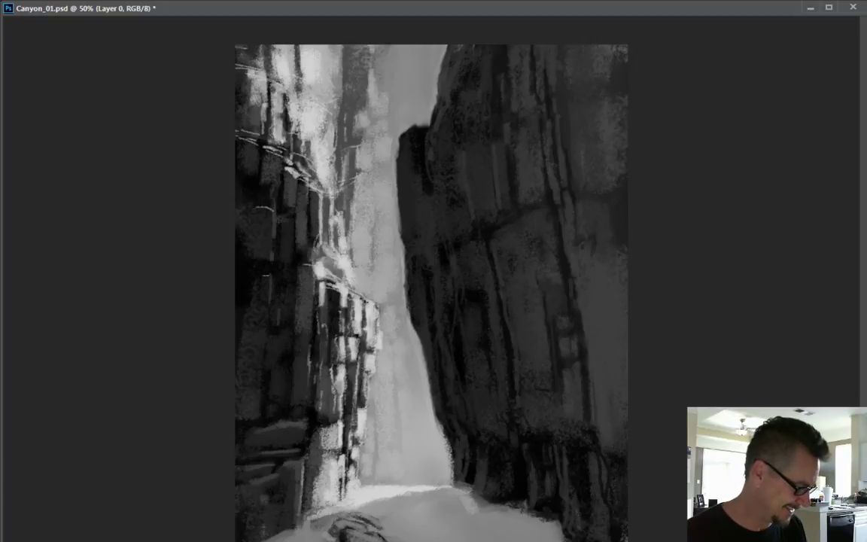
# - Brush speckled grey texture over the sandy ground around the rocks and break up the edges where both walls meet it
pyautogui.moveTo(359, 520)
pyautogui.mouseDown()
pyautogui.moveTo(410, 508)
pyautogui.moveTo(352, 524)
pyautogui.mouseUp()
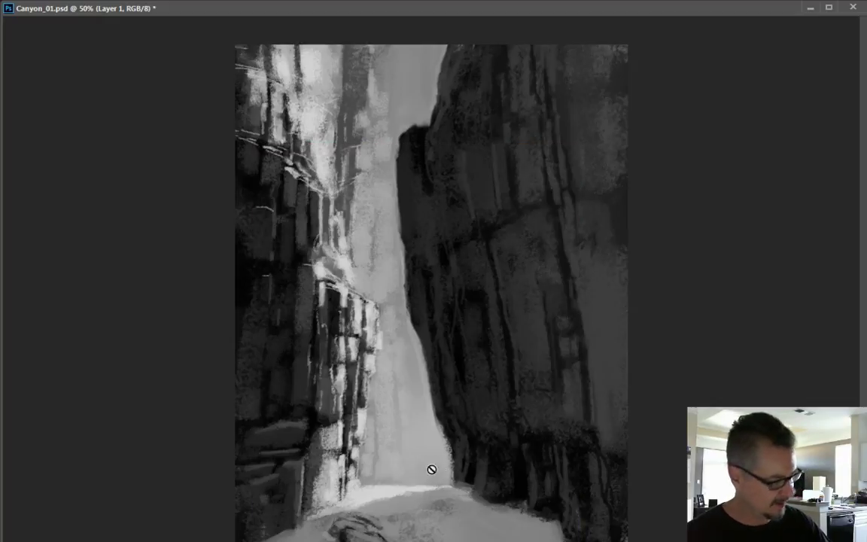
pyautogui.hotkey('alt', ']')
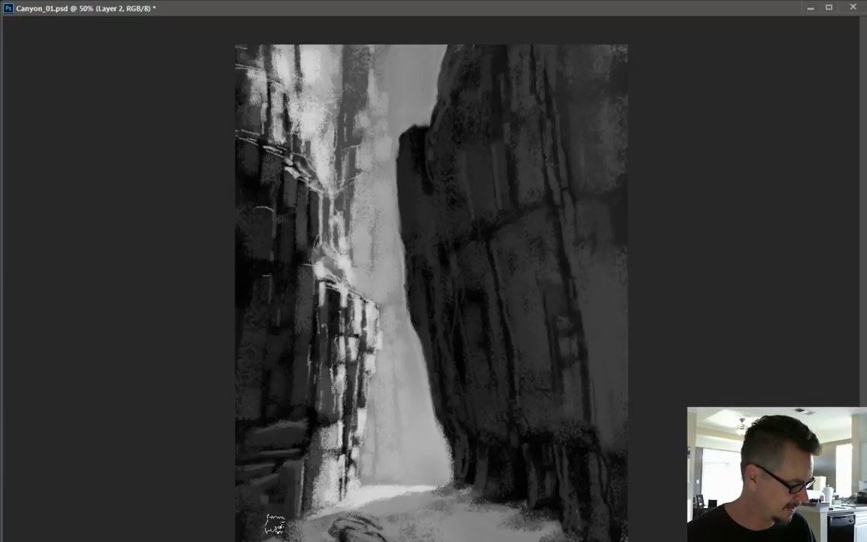
pyautogui.moveTo(260, 536); pyautogui.dragTo(311, 535)
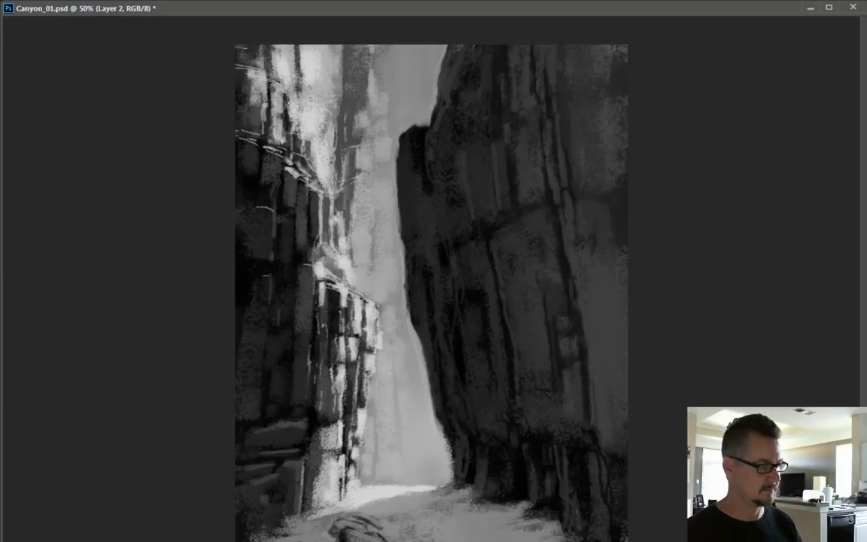
# - Save the painting and check the whole composition at thumbnail size
pyautogui.press('z')
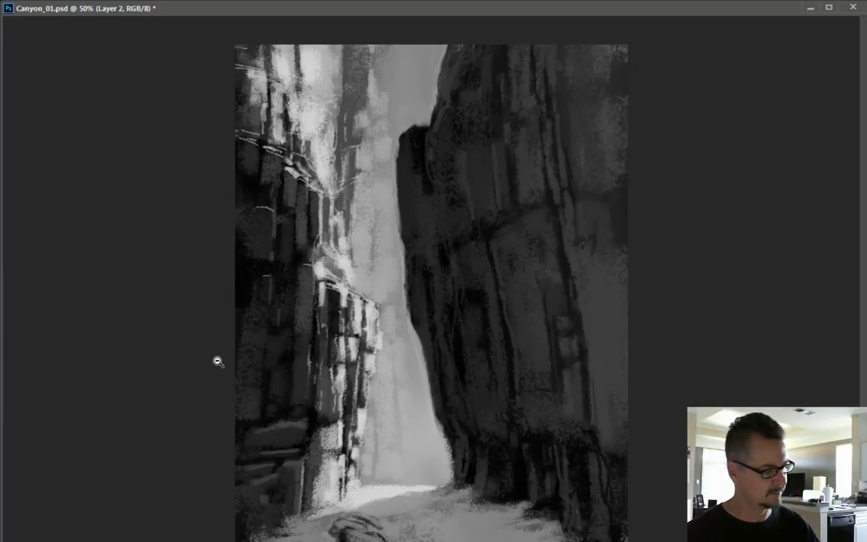
pyautogui.keyDown('alt'); pyautogui.click(218, 361); pyautogui.keyUp('alt')
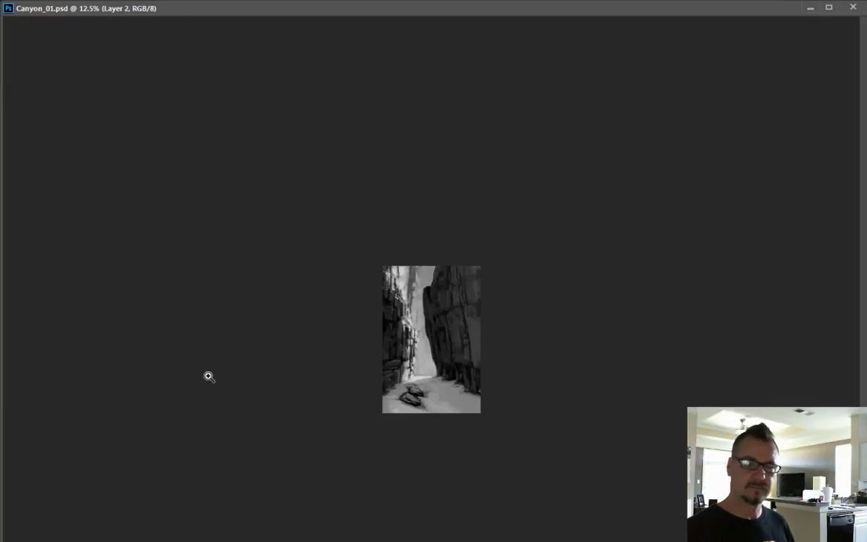
pyautogui.click(349, 331)
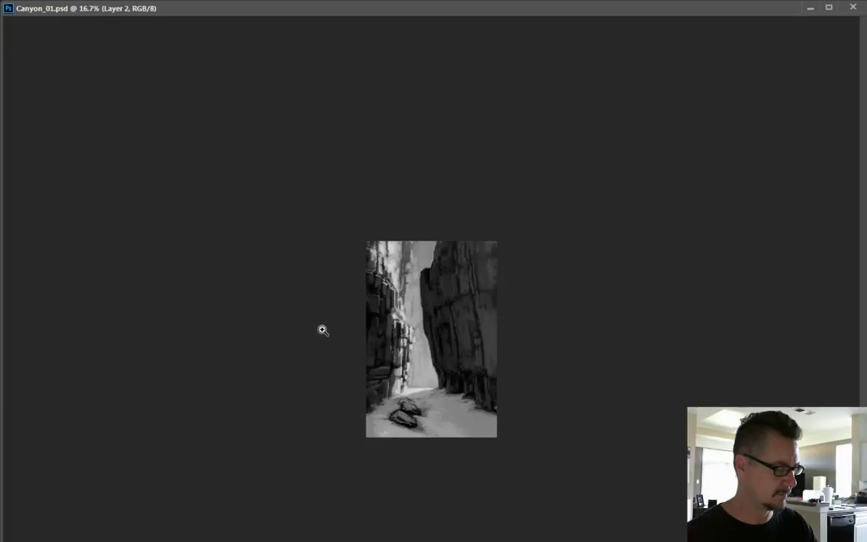
pyautogui.click(323, 329)
pyautogui.click(318, 305)
pyautogui.click(319, 305)
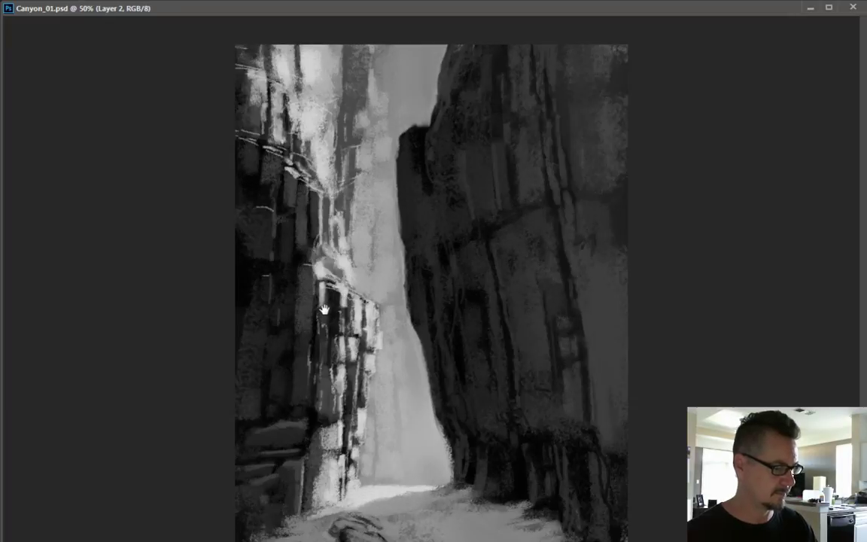
# - Compare the canyon painting's values and shapes with the reference photo
pyautogui.hotkey('ctrl', 'alt', 'a')
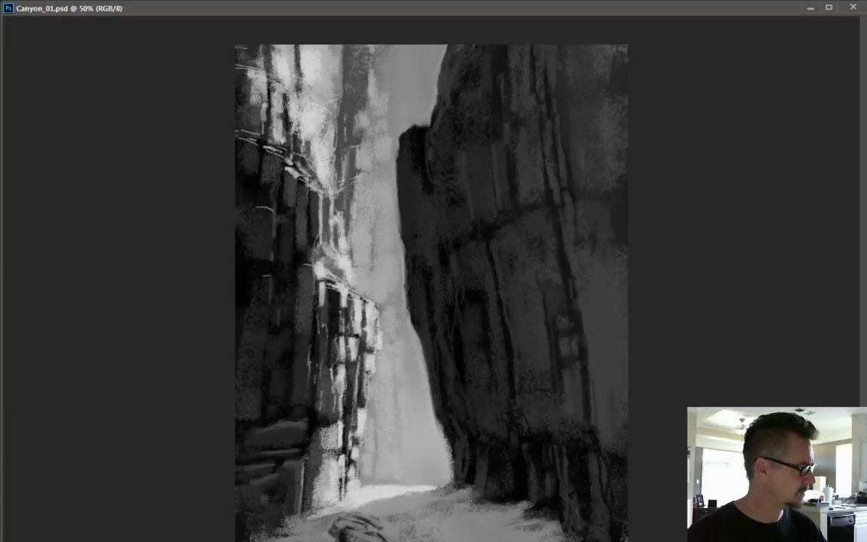
pyautogui.hotkey('ctrl', 'shift', 'alt', 'n')
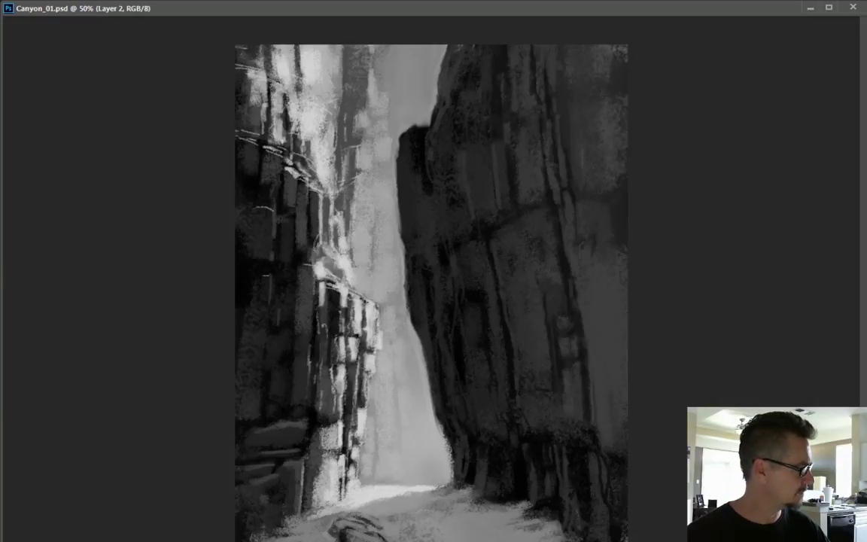
pyautogui.hotkey('ctrl', 'v')
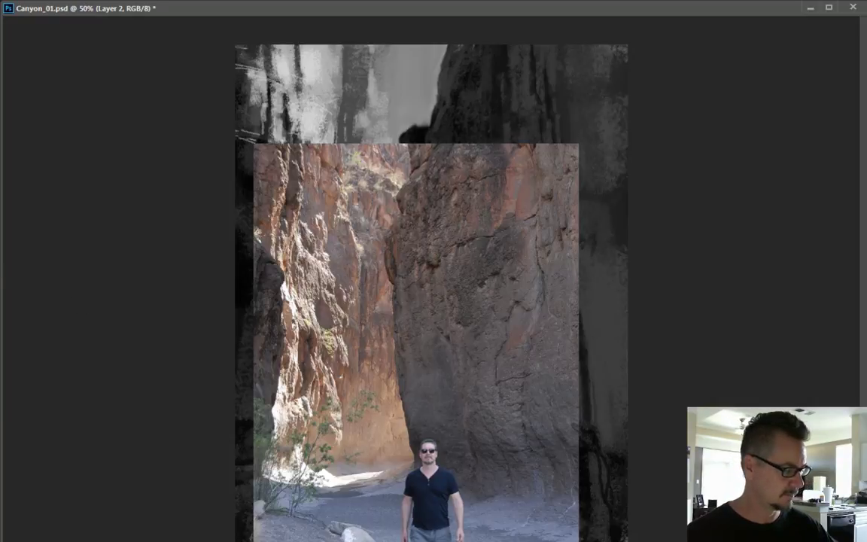
pyautogui.hotkey('ctrl', 'z')
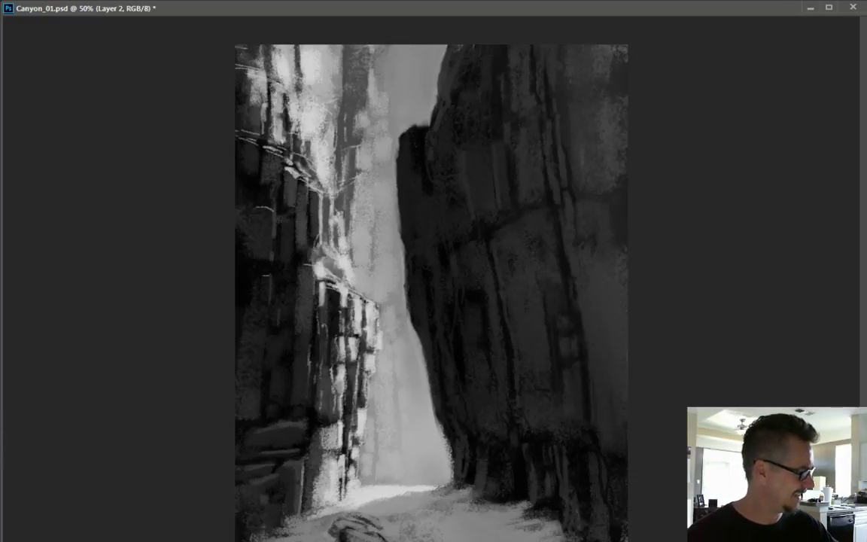
# - Brush textured light grey haze down the gap beside the right wall's upper inner edge
pyautogui.hotkey('alt', '[')
pyautogui.hotkey('alt', ']')
pyautogui.press('l')
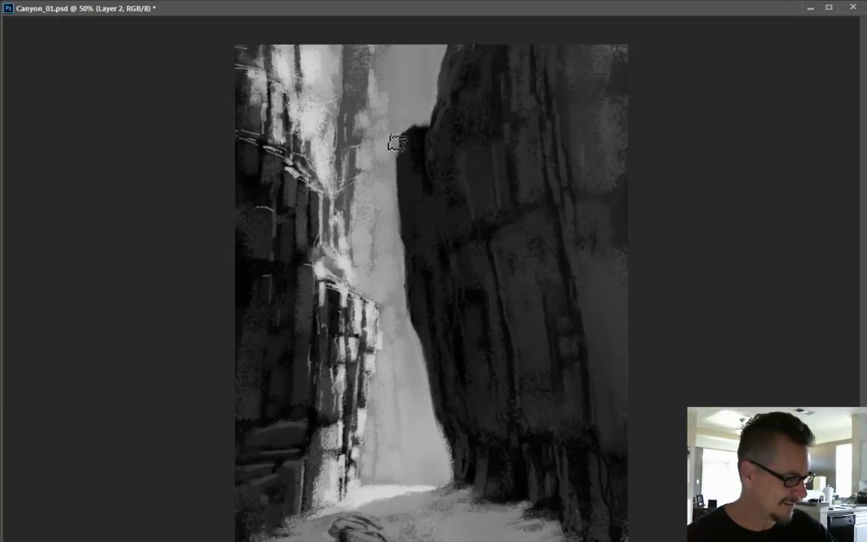
pyautogui.moveTo(395, 140)
pyautogui.mouseDown()
pyautogui.moveTo(401, 248)
pyautogui.moveTo(387, 166)
pyautogui.moveTo(377, 149)
pyautogui.moveTo(370, 158)
pyautogui.moveTo(387, 240)
pyautogui.mouseUp()
pyautogui.moveTo(383, 170)
pyautogui.mouseDown()
pyautogui.moveTo(393, 135)
pyautogui.moveTo(387, 89)
pyautogui.mouseUp()
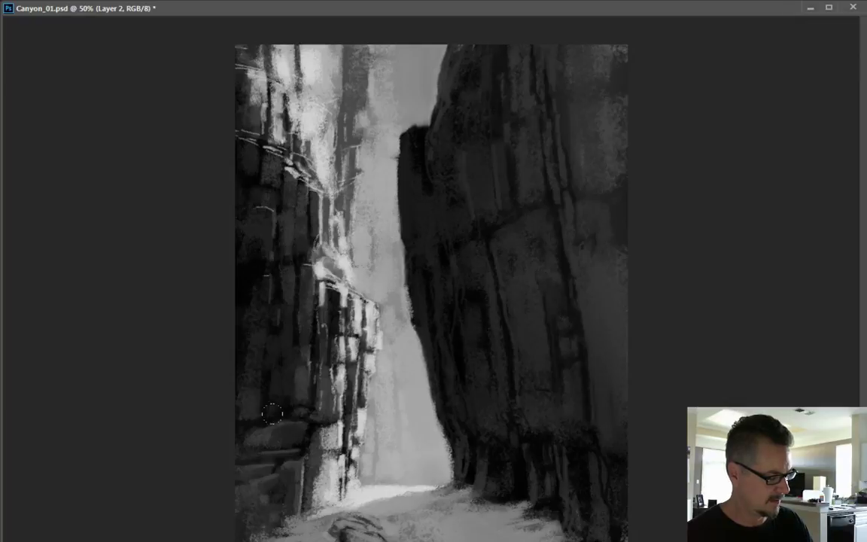
# - Lighten the right wall's base, cracks and outer side with soft mid-grey strokes for atmospheric depth
pyautogui.moveTo(454, 435)
pyautogui.mouseDown()
pyautogui.moveTo(512, 444)
pyautogui.moveTo(527, 421)
pyautogui.mouseUp()
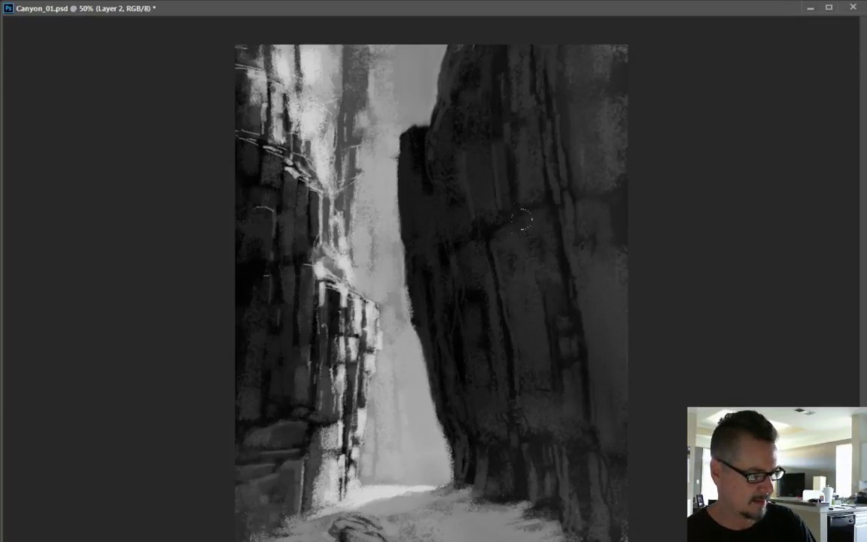
pyautogui.moveTo(521, 213); pyautogui.dragTo(583, 535)
pyautogui.moveTo(571, 137); pyautogui.dragTo(596, 261)
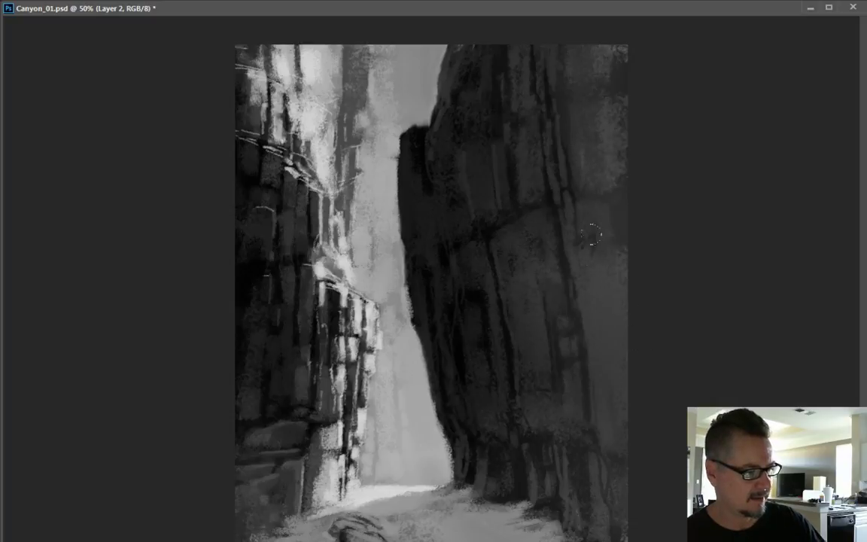
pyautogui.moveTo(577, 83); pyautogui.dragTo(504, 313)
pyautogui.moveTo(530, 493); pyautogui.dragTo(489, 421)
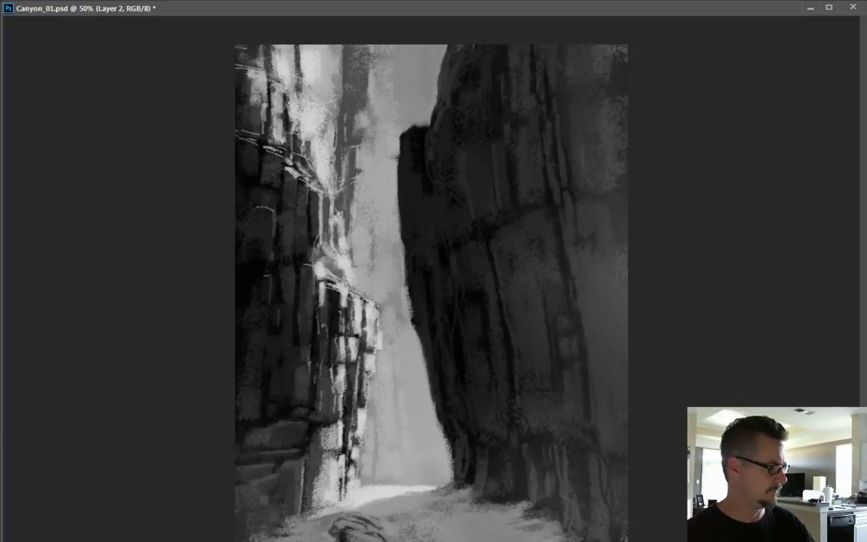
# - Save the painting and compare it at a reduced size with the canyon reference photo
pyautogui.keyDown('alt'); pyautogui.click(255, 452); pyautogui.keyUp('alt')
pyautogui.keyDown('alt'); pyautogui.click(248, 503); pyautogui.keyUp('alt')
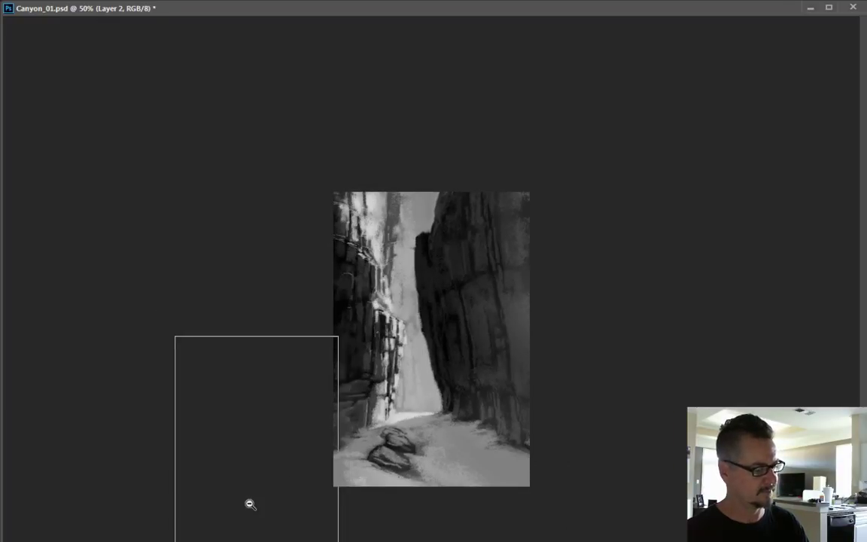
pyautogui.keyDown('alt'); pyautogui.click(250, 504); pyautogui.keyUp('alt')
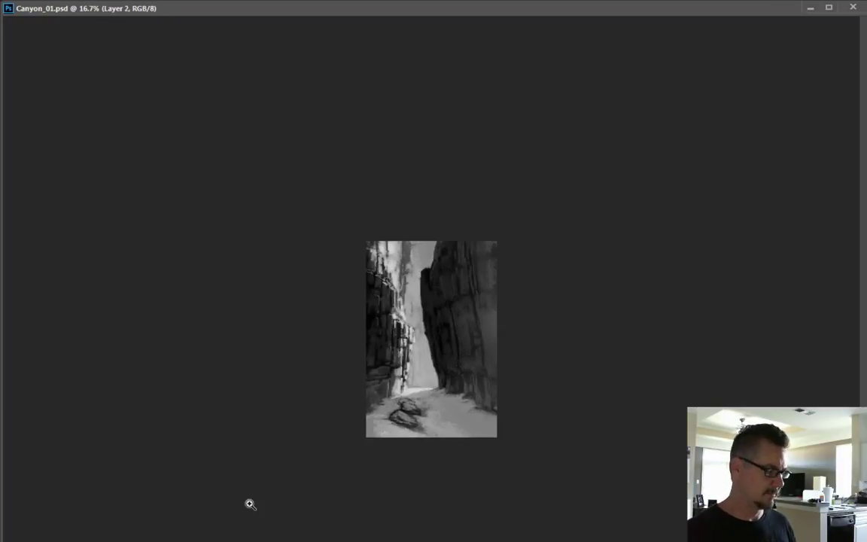
pyautogui.hotkey('ctrl', 'v')
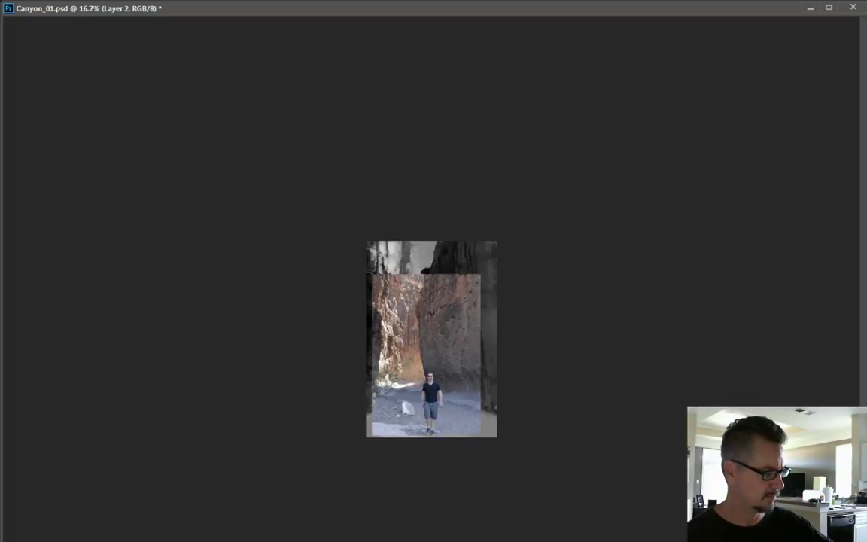
pyautogui.hotkey('ctrl', 'z')
pyautogui.click(367, 387)
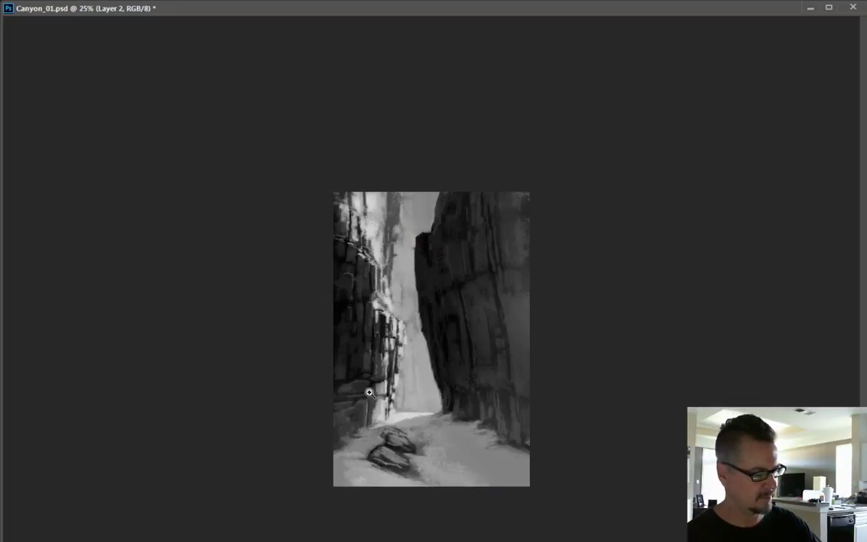
pyautogui.click(340, 404)
pyautogui.click(339, 402)
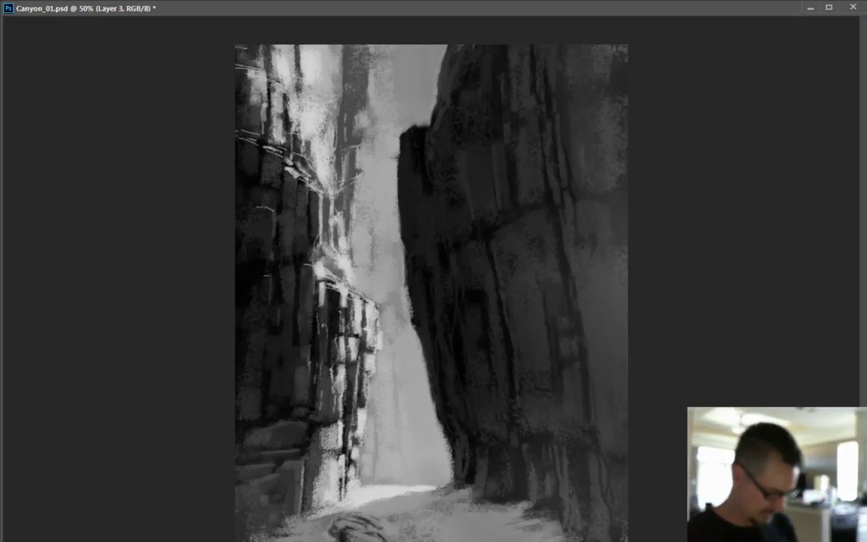
# - Name the new layer Color and check the colours of the canyon reference photo
pyautogui.hotkey('alt', ']')
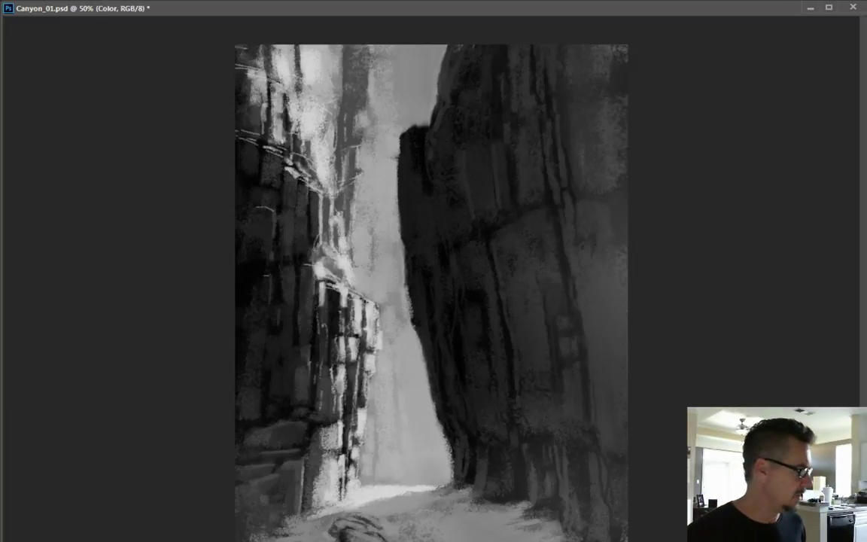
pyautogui.hotkey('ctrl', ',')
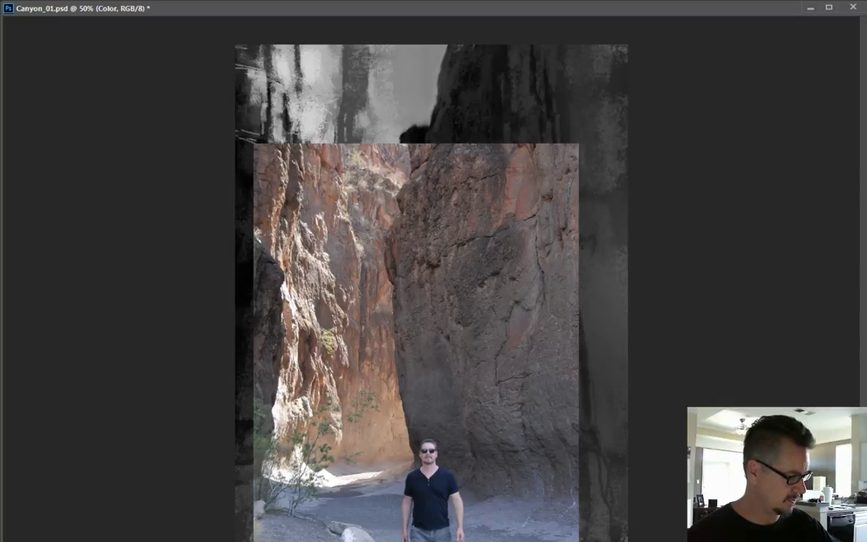
pyautogui.hotkey('ctrl', ',')
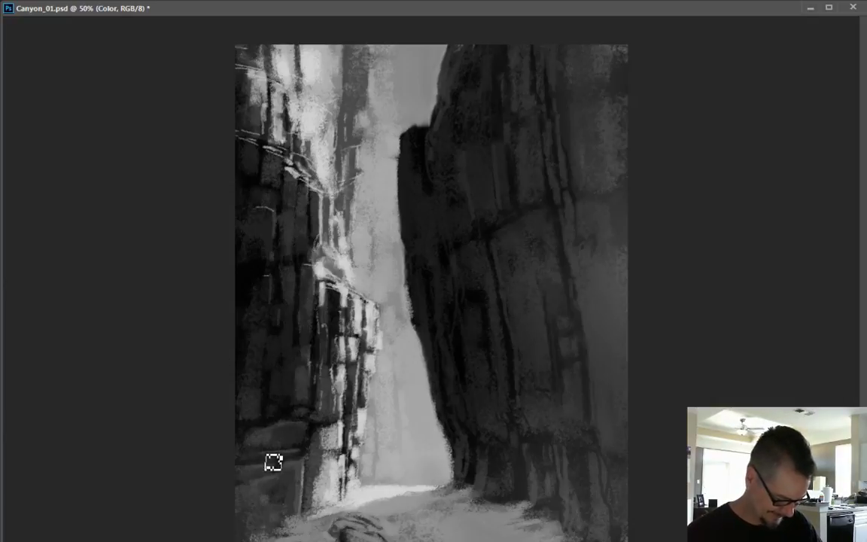
# - Define the rock blocks at the left wall's base and paint a thin black bare tree in front of them
pyautogui.moveTo(273, 458); pyautogui.dragTo(242, 419)
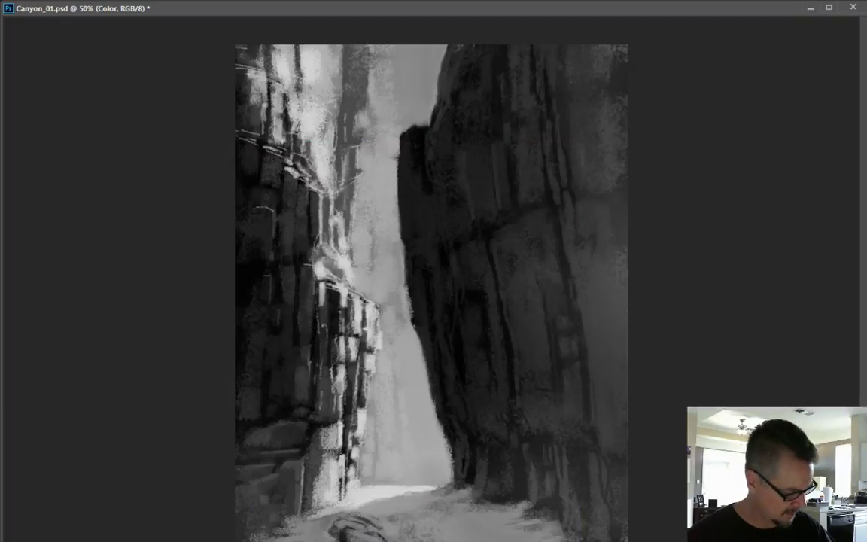
pyautogui.moveTo(326, 511)
pyautogui.mouseDown()
pyautogui.moveTo(327, 458)
pyautogui.moveTo(344, 398)
pyautogui.mouseUp()
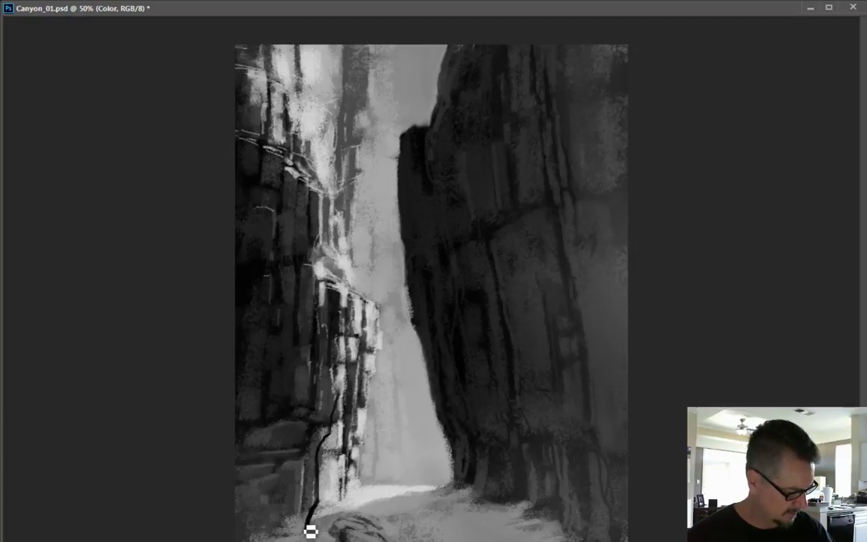
pyautogui.moveTo(330, 499); pyautogui.dragTo(335, 476)
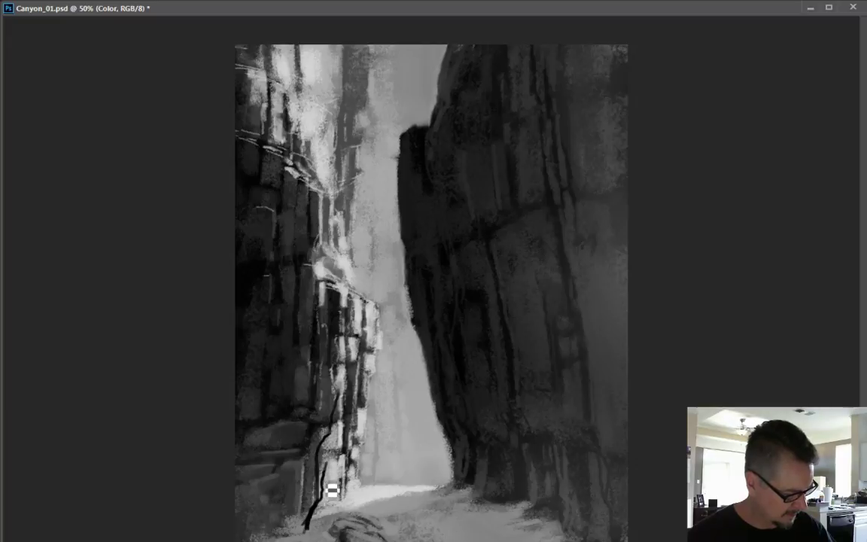
pyautogui.moveTo(356, 453); pyautogui.dragTo(380, 393)
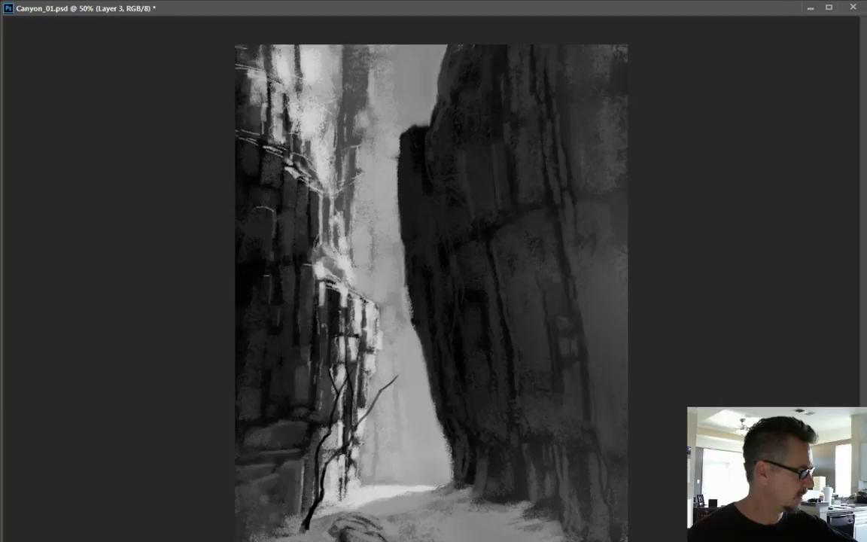
# - Fill the new blank layer with 50% Gray in Normal mode at 100% opacity
pyautogui.hotkey('shift', 'F5')
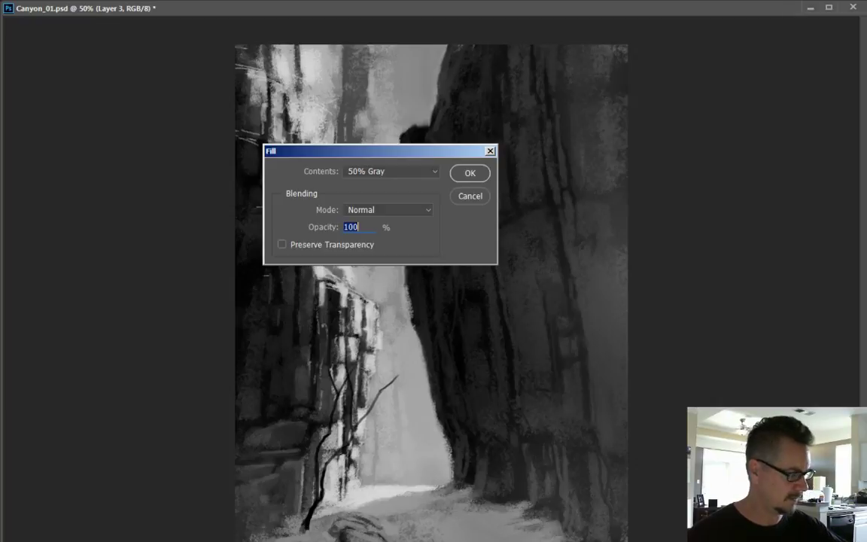
pyautogui.press('Return')
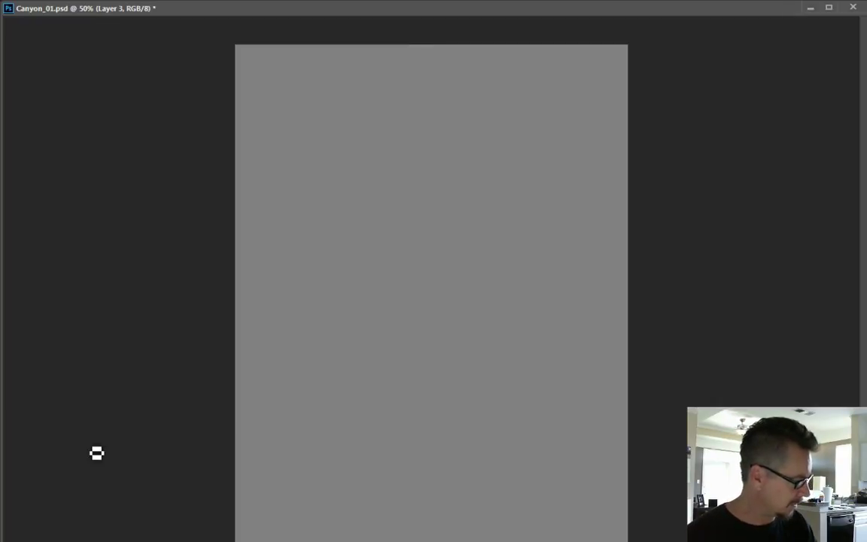
pyautogui.press('l')
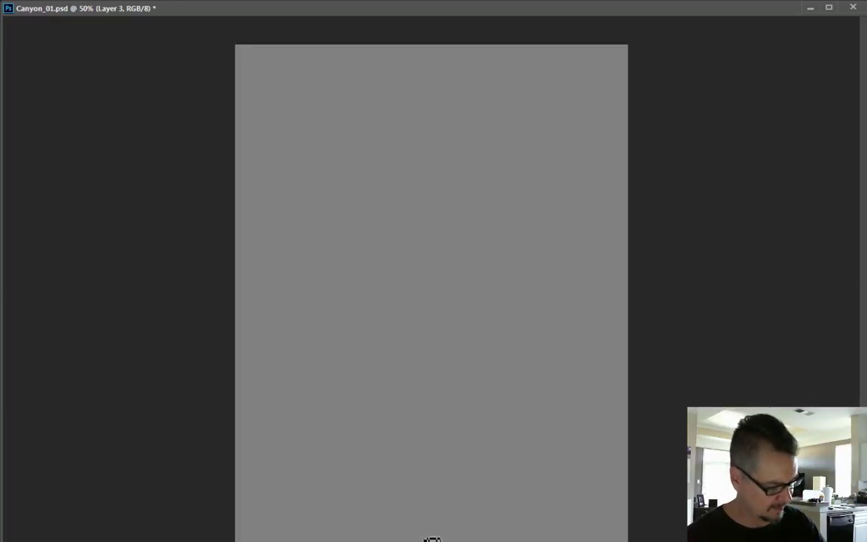
# - Draw a thick black demonstration tree trunk on the grey layer, forking its main branches into repeated Y shapes
pyautogui.moveTo(429, 541)
pyautogui.mouseDown()
pyautogui.moveTo(434, 472)
pyautogui.moveTo(389, 435)
pyautogui.moveTo(374, 436)
pyautogui.mouseUp()
pyautogui.moveTo(434, 473); pyautogui.dragTo(460, 416)
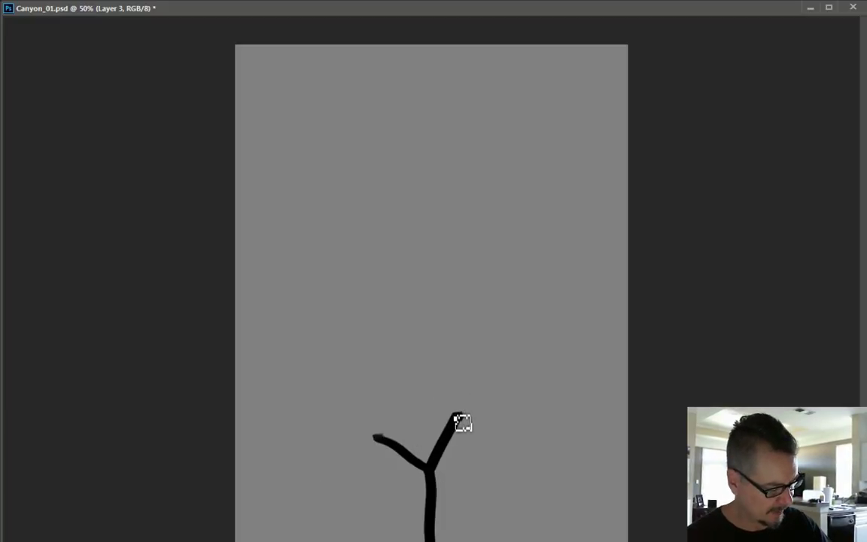
pyautogui.moveTo(465, 421)
pyautogui.mouseDown()
pyautogui.moveTo(463, 394)
pyautogui.moveTo(433, 362)
pyautogui.mouseUp()
pyautogui.moveTo(461, 391); pyautogui.dragTo(471, 355)
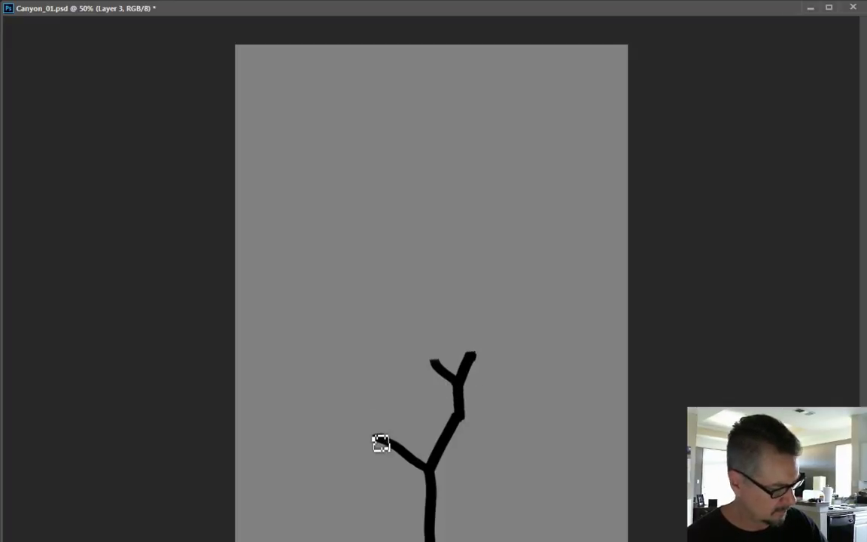
pyautogui.moveTo(382, 445)
pyautogui.mouseDown()
pyautogui.moveTo(383, 424)
pyautogui.moveTo(364, 403)
pyautogui.moveTo(396, 408)
pyautogui.mouseUp()
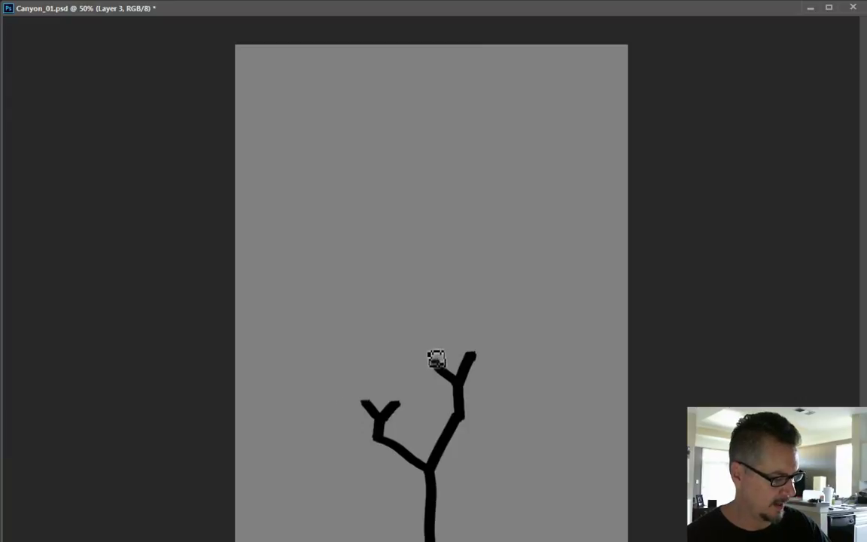
pyautogui.moveTo(431, 365)
pyautogui.mouseDown()
pyautogui.moveTo(433, 312)
pyautogui.moveTo(398, 289)
pyautogui.mouseUp()
pyautogui.moveTo(433, 313); pyautogui.dragTo(455, 248)
pyautogui.moveTo(466, 357)
pyautogui.mouseDown()
pyautogui.moveTo(477, 332)
pyautogui.moveTo(460, 297)
pyautogui.moveTo(480, 315)
pyautogui.moveTo(507, 274)
pyautogui.mouseUp()
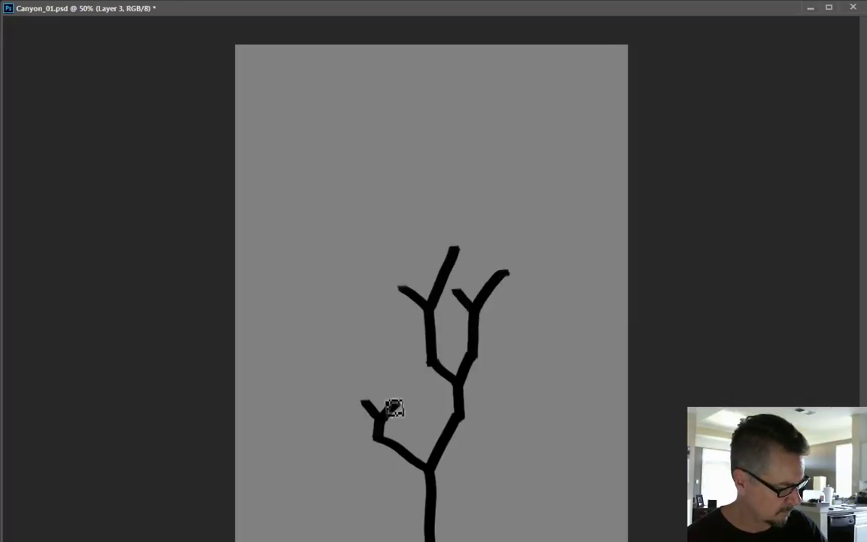
# - Extend the demonstration tree's left-hand branches upward with smaller Y-shaped forks
pyautogui.moveTo(400, 410)
pyautogui.mouseDown()
pyautogui.moveTo(397, 372)
pyautogui.moveTo(377, 351)
pyautogui.moveTo(411, 350)
pyautogui.moveTo(417, 340)
pyautogui.mouseUp()
pyautogui.moveTo(367, 407)
pyautogui.mouseDown()
pyautogui.moveTo(358, 353)
pyautogui.moveTo(346, 333)
pyautogui.moveTo(349, 350)
pyautogui.moveTo(341, 340)
pyautogui.moveTo(360, 341)
pyautogui.moveTo(360, 351)
pyautogui.moveTo(370, 299)
pyautogui.mouseUp()
pyautogui.moveTo(319, 332); pyautogui.dragTo(312, 323)
pyautogui.moveTo(368, 300)
pyautogui.mouseDown()
pyautogui.moveTo(363, 271)
pyautogui.moveTo(367, 283)
pyautogui.moveTo(359, 239)
pyautogui.mouseUp()
pyautogui.moveTo(359, 259); pyautogui.dragTo(333, 254)
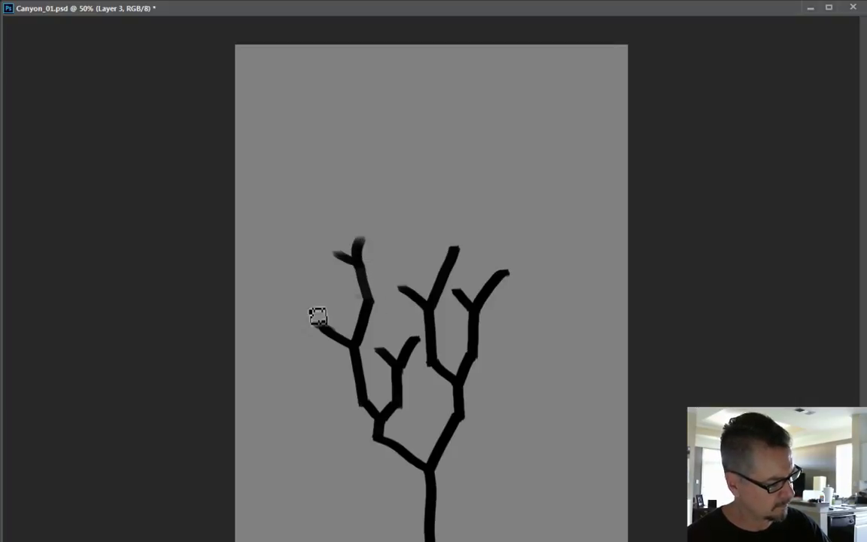
pyautogui.moveTo(319, 326)
pyautogui.mouseDown()
pyautogui.moveTo(309, 278)
pyautogui.moveTo(284, 267)
pyautogui.moveTo(317, 259)
pyautogui.mouseUp()
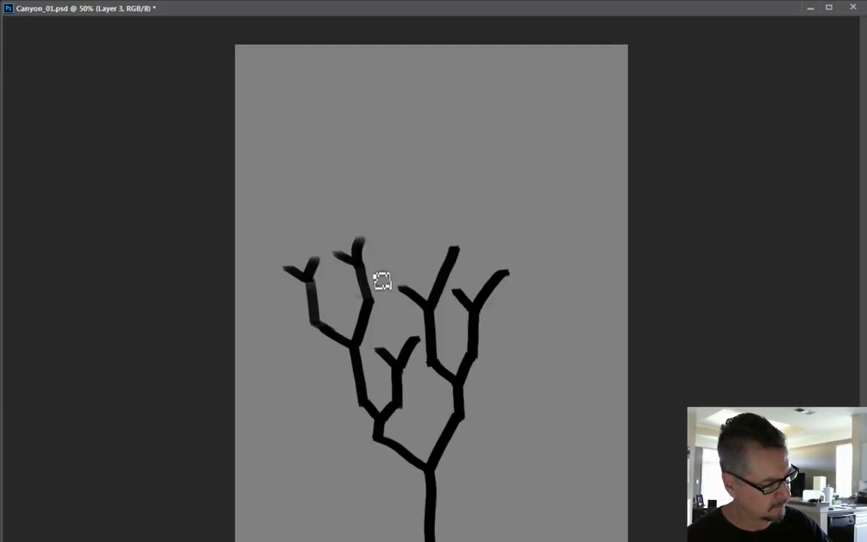
# - Lengthen the demonstration tree's central and right-hand branches and end each with a short fork
pyautogui.moveTo(400, 290); pyautogui.dragTo(407, 232)
pyautogui.moveTo(380, 200)
pyautogui.mouseDown()
pyautogui.moveTo(406, 229)
pyautogui.moveTo(418, 198)
pyautogui.mouseUp()
pyautogui.moveTo(453, 250)
pyautogui.mouseDown()
pyautogui.moveTo(449, 197)
pyautogui.moveTo(432, 176)
pyautogui.moveTo(460, 185)
pyautogui.mouseUp()
pyautogui.moveTo(504, 277)
pyautogui.mouseDown()
pyautogui.moveTo(505, 208)
pyautogui.moveTo(515, 201)
pyautogui.mouseUp()
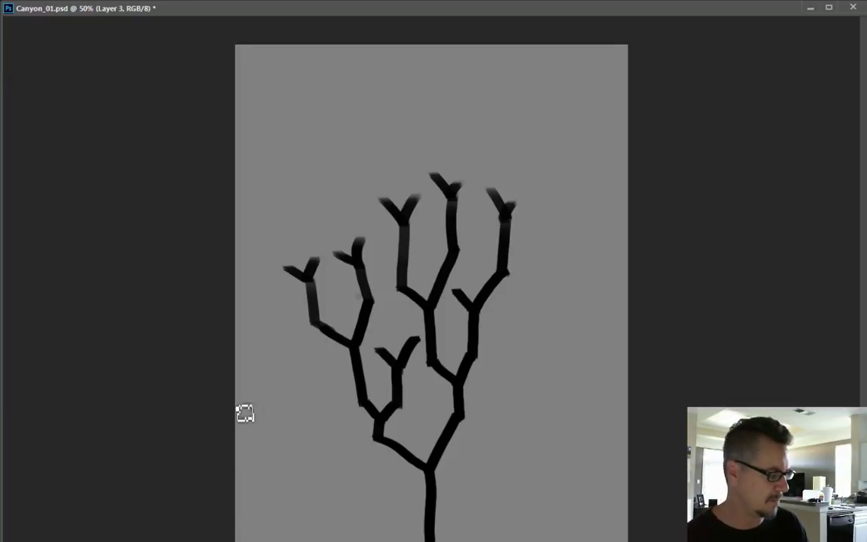
# - Thicken the demonstration tree's trunk and lower branches so they taper towards the tips
pyautogui.moveTo(422, 468); pyautogui.dragTo(426, 538)
pyautogui.moveTo(426, 466)
pyautogui.mouseDown()
pyautogui.moveTo(384, 427)
pyautogui.moveTo(395, 419)
pyautogui.moveTo(391, 409)
pyautogui.moveTo(399, 413)
pyautogui.moveTo(401, 374)
pyautogui.moveTo(365, 405)
pyautogui.moveTo(361, 396)
pyautogui.moveTo(389, 429)
pyautogui.moveTo(363, 406)
pyautogui.moveTo(360, 360)
pyautogui.moveTo(319, 327)
pyautogui.moveTo(368, 385)
pyautogui.moveTo(324, 329)
pyautogui.moveTo(358, 352)
pyautogui.moveTo(377, 387)
pyautogui.moveTo(404, 370)
pyautogui.moveTo(402, 411)
pyautogui.moveTo(445, 425)
pyautogui.moveTo(459, 414)
pyautogui.moveTo(435, 482)
pyautogui.moveTo(456, 423)
pyautogui.moveTo(460, 432)
pyautogui.moveTo(460, 387)
pyautogui.moveTo(435, 371)
pyautogui.moveTo(453, 393)
pyautogui.moveTo(431, 355)
pyautogui.moveTo(432, 315)
pyautogui.moveTo(407, 290)
pyautogui.moveTo(403, 247)
pyautogui.moveTo(431, 257)
pyautogui.moveTo(453, 224)
pyautogui.moveTo(457, 250)
pyautogui.moveTo(426, 328)
pyautogui.moveTo(470, 317)
pyautogui.moveTo(454, 404)
pyautogui.mouseUp()
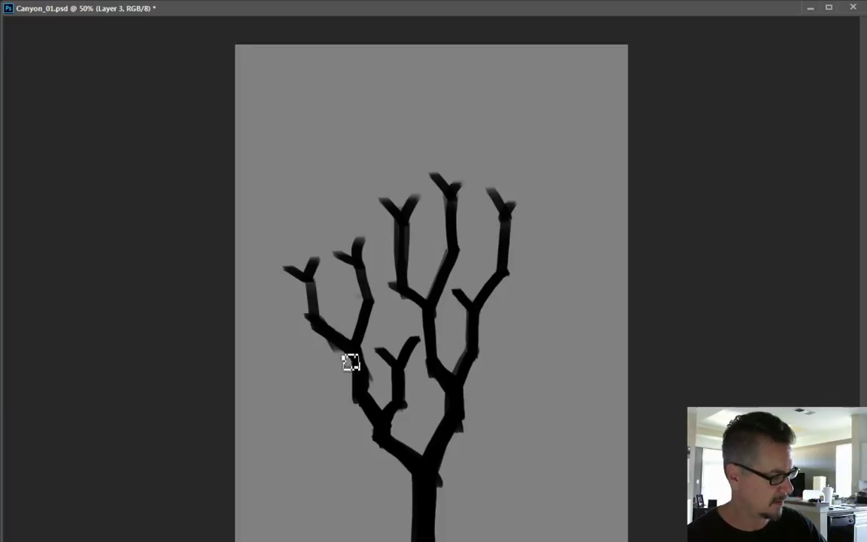
pyautogui.moveTo(366, 298)
pyautogui.mouseDown()
pyautogui.moveTo(360, 332)
pyautogui.moveTo(331, 316)
pyautogui.moveTo(338, 330)
pyautogui.moveTo(323, 289)
pyautogui.moveTo(311, 312)
pyautogui.moveTo(308, 292)
pyautogui.moveTo(315, 349)
pyautogui.moveTo(300, 288)
pyautogui.moveTo(280, 274)
pyautogui.moveTo(309, 263)
pyautogui.moveTo(313, 278)
pyautogui.moveTo(304, 234)
pyautogui.moveTo(352, 259)
pyautogui.mouseUp()
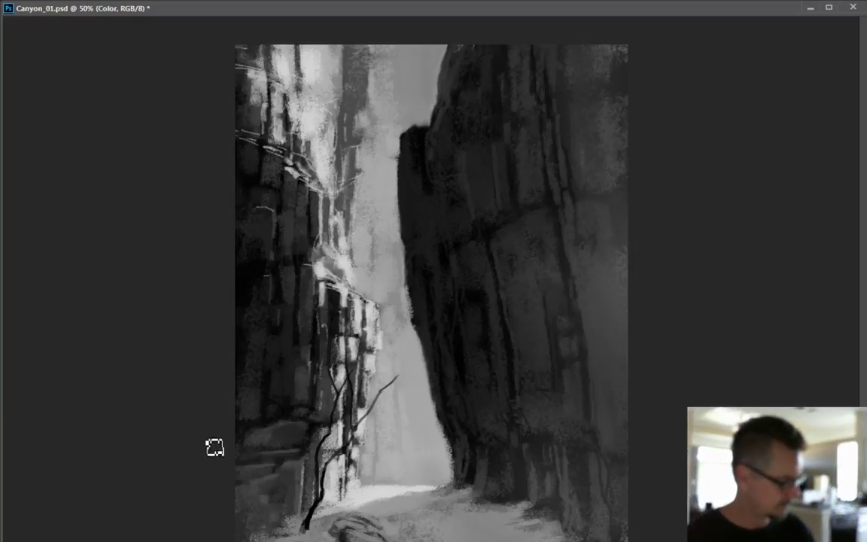
# - On the Color layer, undo the stray black stroke and paint faint grey spires in the distance beside the right wall's base
pyautogui.moveTo(344, 238); pyautogui.dragTo(405, 452)
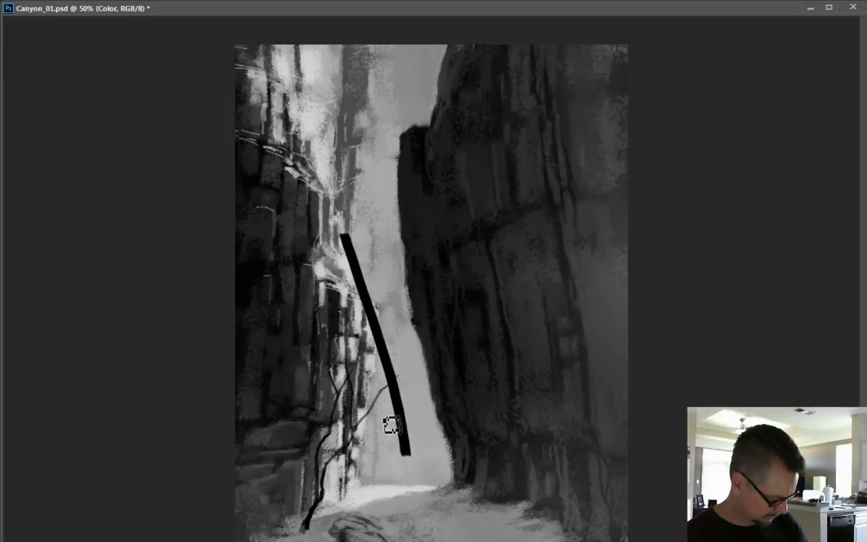
pyautogui.hotkey('ctrl', 'z')
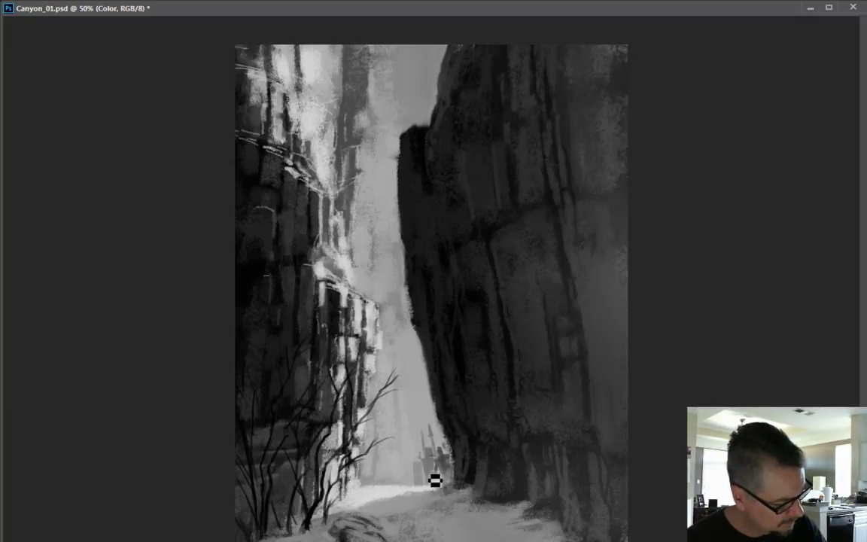
pyautogui.moveTo(431, 440); pyautogui.dragTo(427, 426)
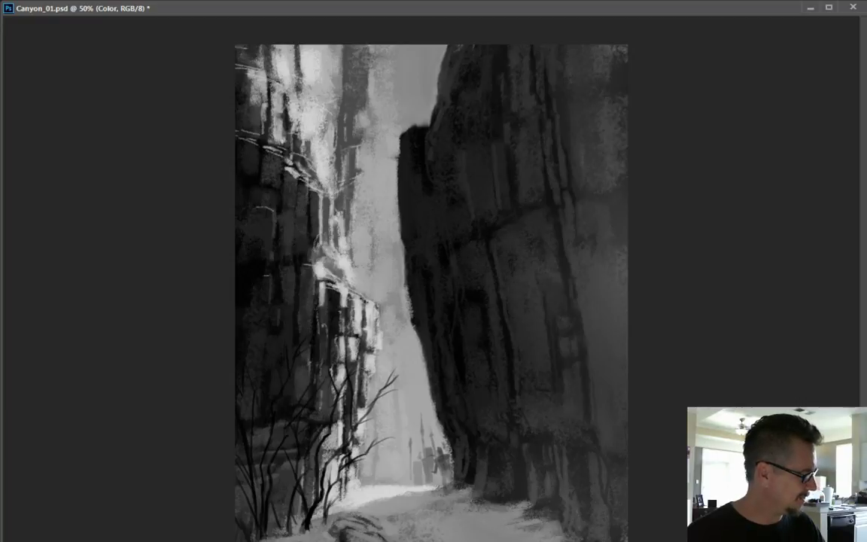
# - Choose the speckled scatter brush preset at 150 px for painting foliage
pyautogui.press('F5')
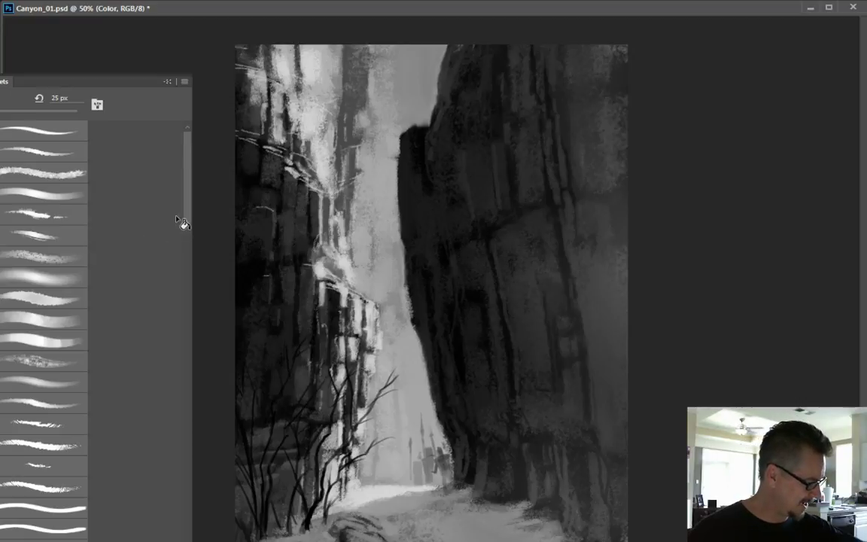
pyautogui.click(21, 361)
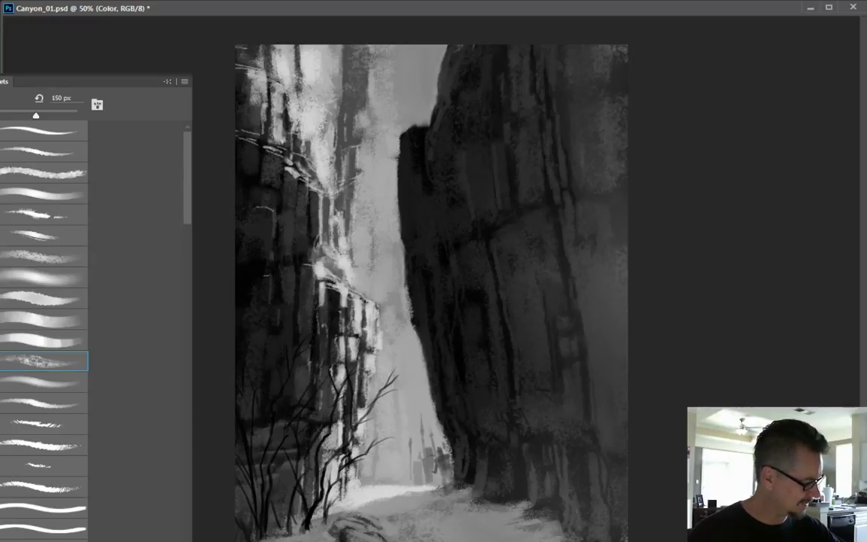
pyautogui.press(']')
pyautogui.press(']')
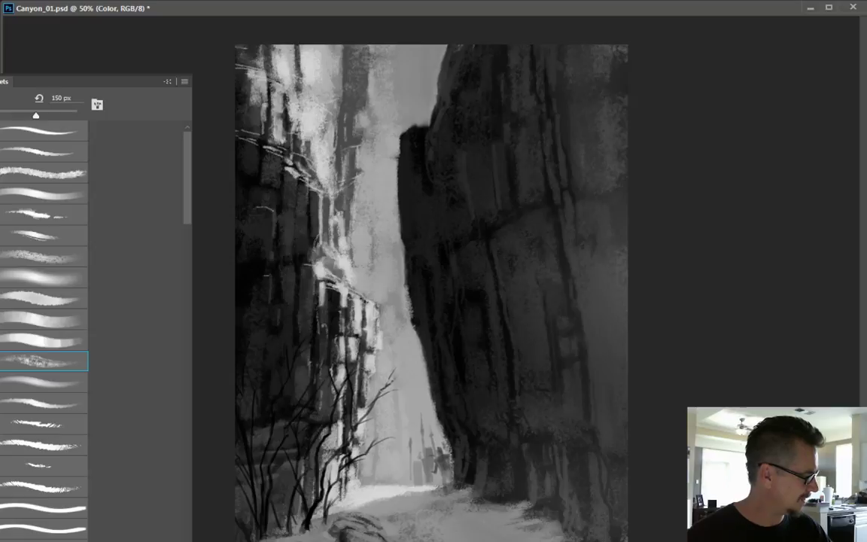
pyautogui.click(19, 193)
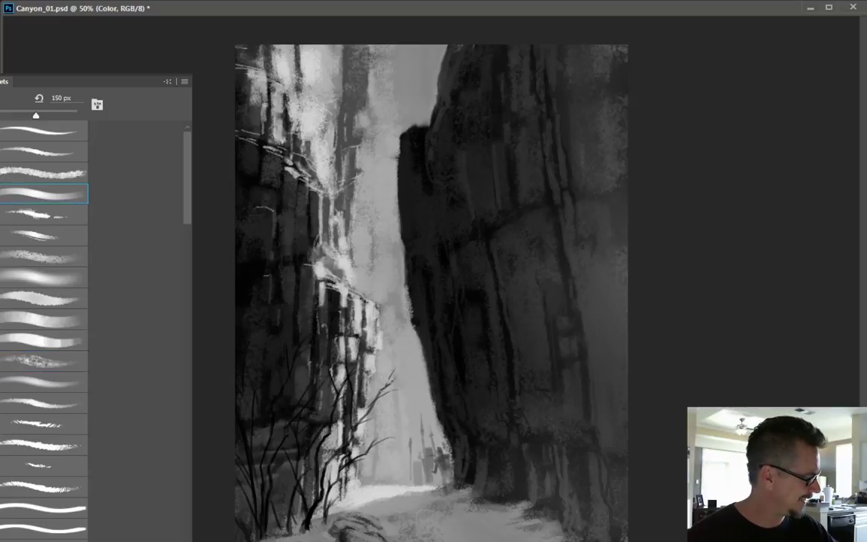
pyautogui.click(34, 360)
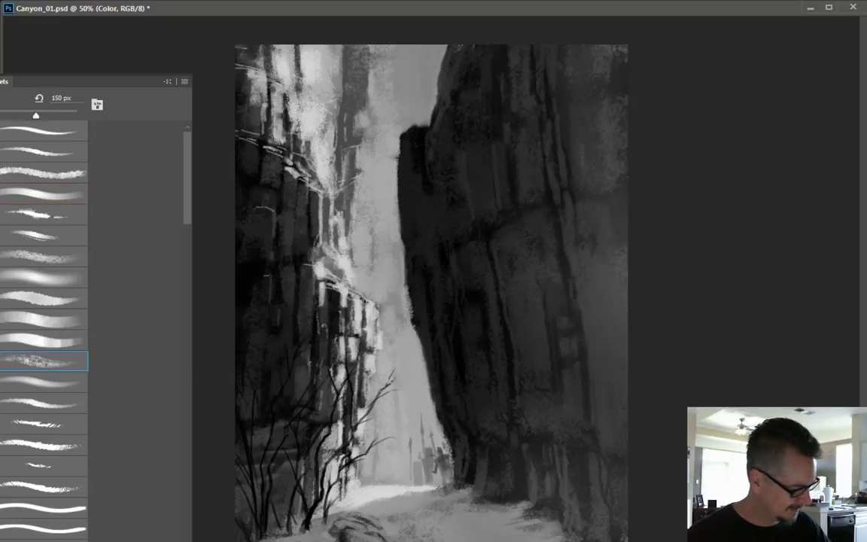
# - Dab black and grey leaf clusters over the bare shrubs at the left wall's base, enlarging the scatter brush up to 300 px
pyautogui.click(380, 365)
pyautogui.press(']')
pyautogui.press(']')
pyautogui.press(']')
pyautogui.click(387, 373)
pyautogui.press('[')
pyautogui.click(392, 429)
pyautogui.press('[')
pyautogui.press(']')
pyautogui.press(']')
pyautogui.press(']')
pyautogui.click(282, 335)
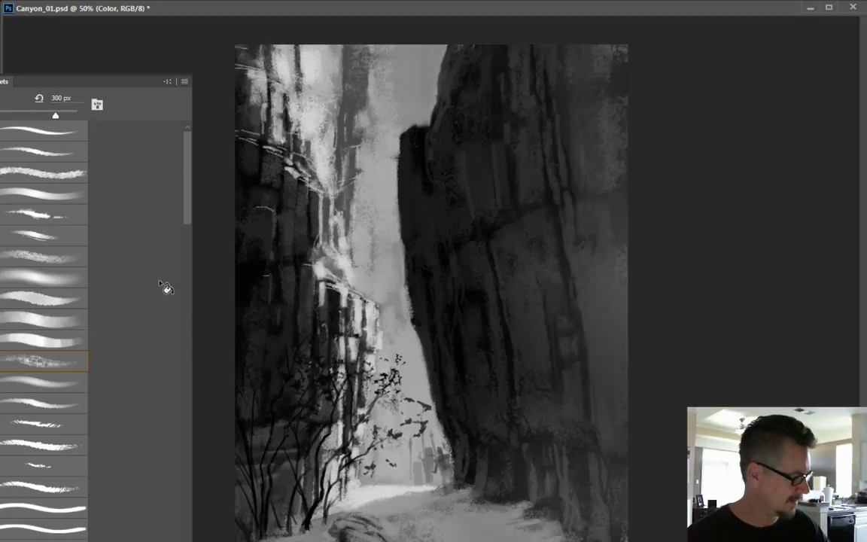
pyautogui.press('F5')
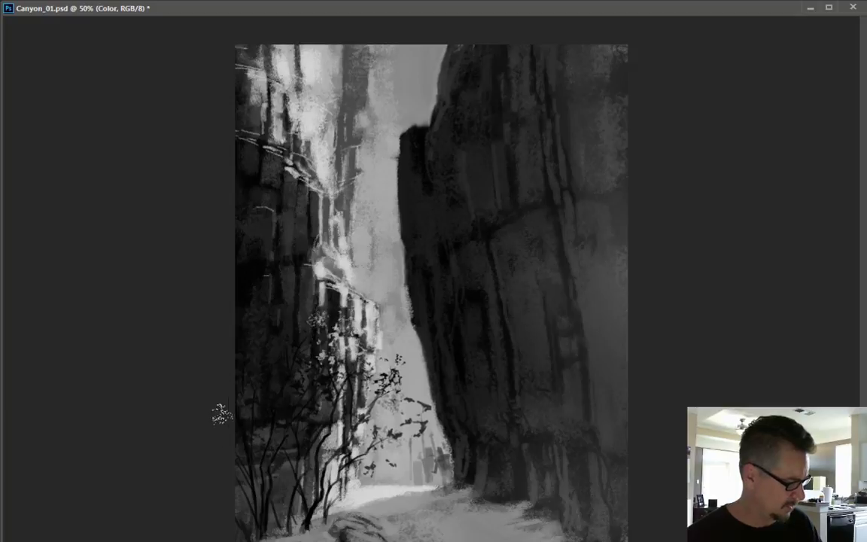
pyautogui.moveTo(202, 313); pyautogui.dragTo(275, 361)
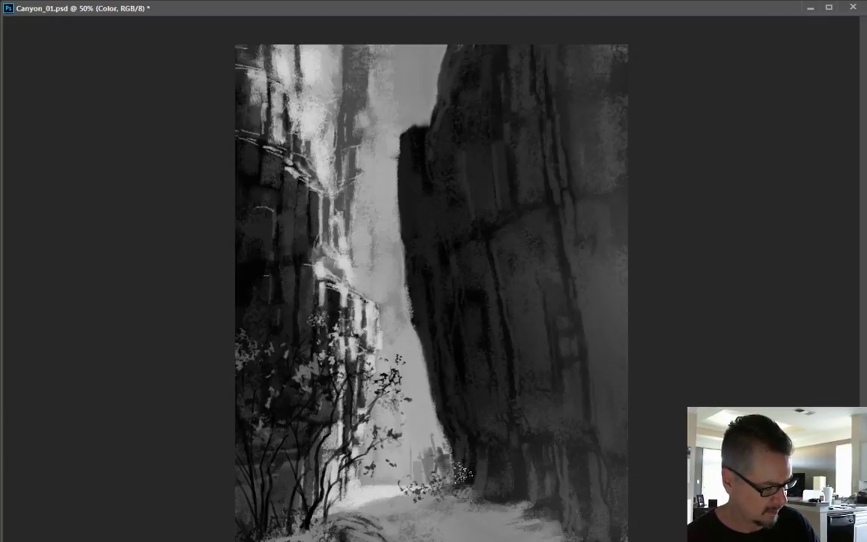
# - Scatter small dark leafy bushes along the right wall's base at the edge of the sunlit path
pyautogui.moveTo(429, 493); pyautogui.dragTo(476, 491)
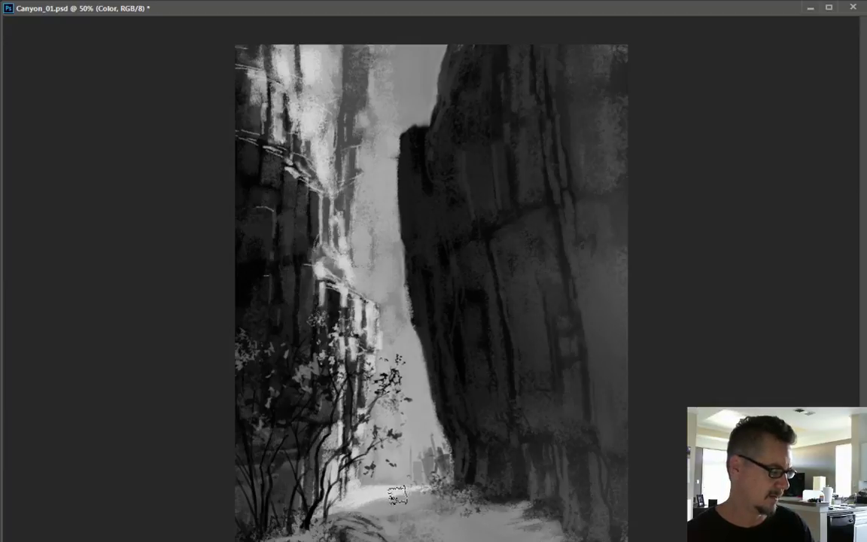
pyautogui.moveTo(430, 487)
pyautogui.mouseDown()
pyautogui.moveTo(402, 490)
pyautogui.moveTo(454, 512)
pyautogui.mouseUp()
pyautogui.click(438, 501)
pyautogui.moveTo(392, 451)
pyautogui.mouseDown()
pyautogui.moveTo(421, 463)
pyautogui.moveTo(443, 436)
pyautogui.mouseUp()
pyautogui.moveTo(361, 451); pyautogui.dragTo(399, 430)
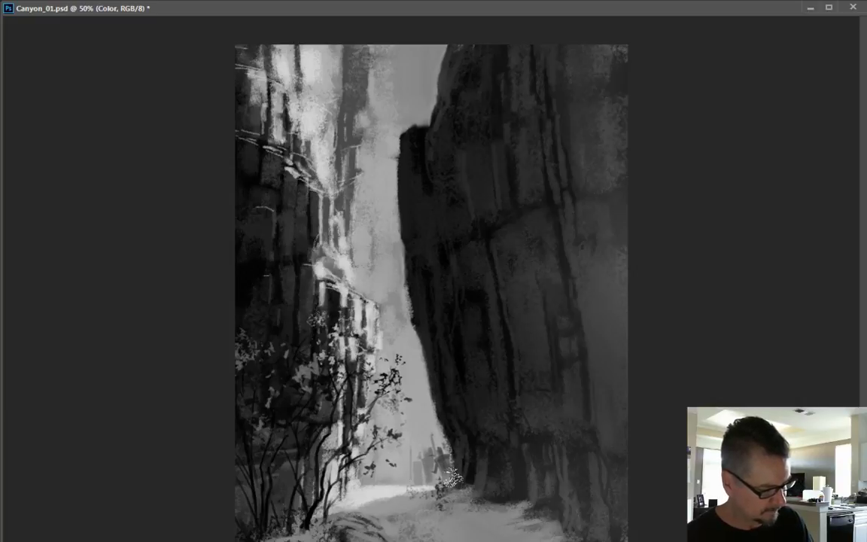
pyautogui.moveTo(501, 494); pyautogui.dragTo(527, 519)
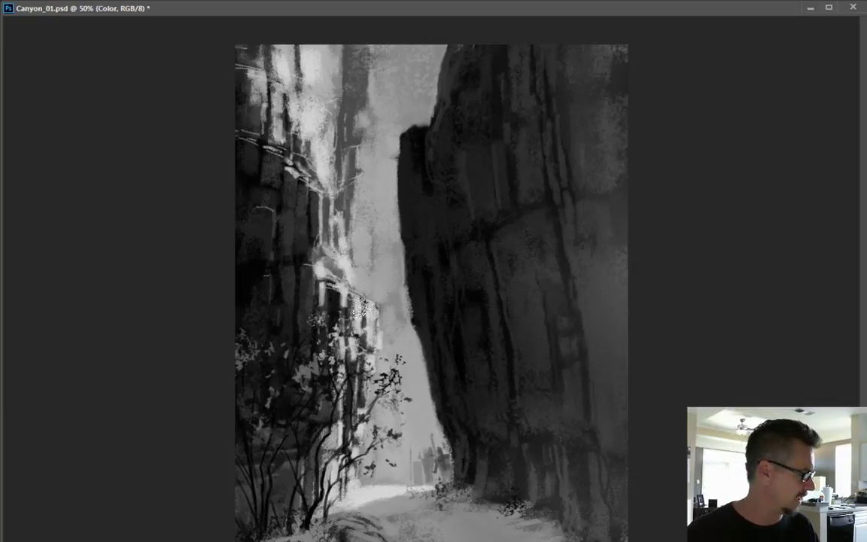
# - Look through the brush presets and choose the faint scattered-speckle brush for spattering texture
pyautogui.press('F5')
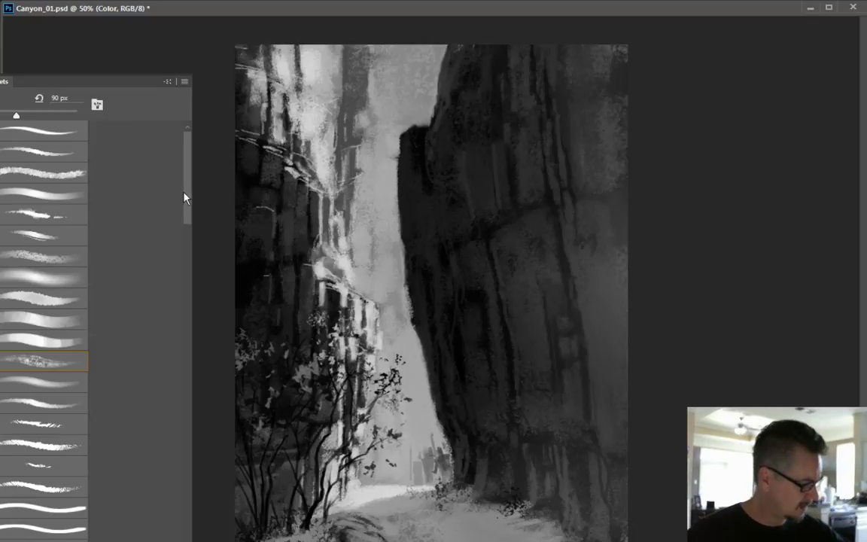
pyautogui.scroll(-1, 187, 204)
pyautogui.scroll(-6, 186, 214)
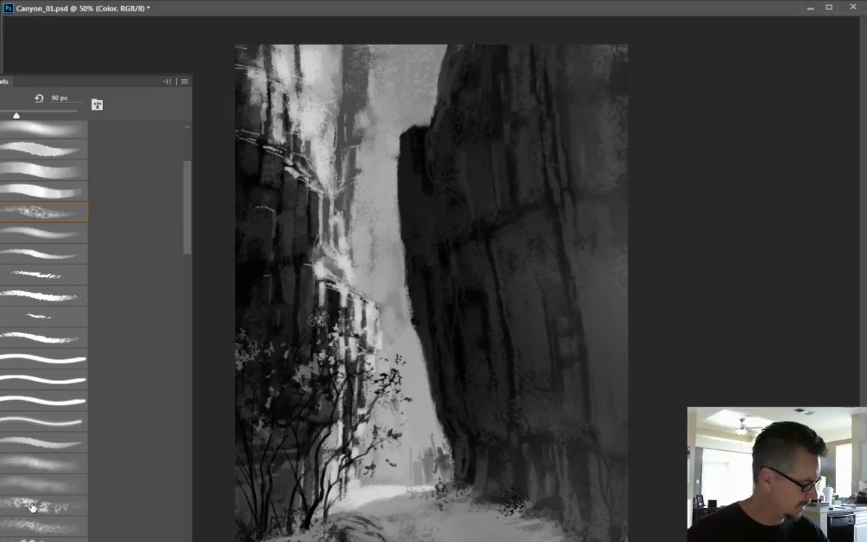
pyautogui.moveTo(186, 217); pyautogui.dragTo(187, 284)
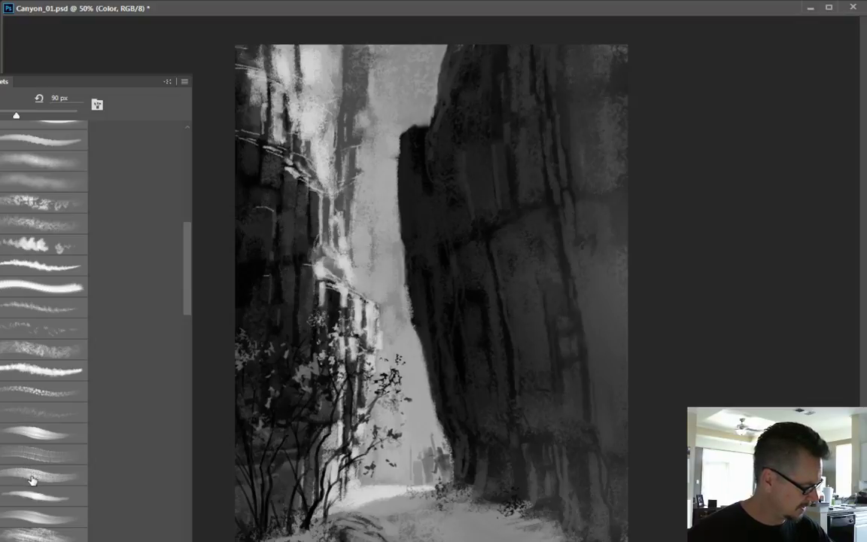
pyautogui.moveTo(188, 288); pyautogui.dragTo(188, 173)
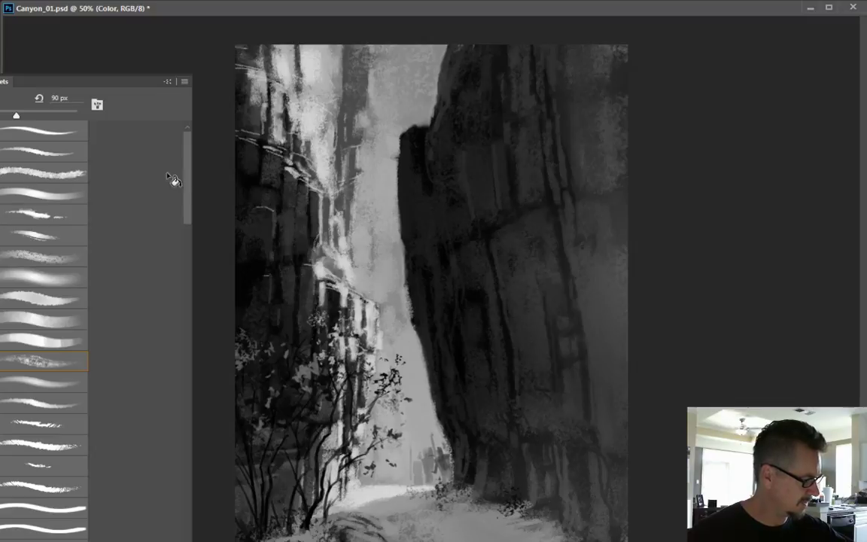
pyautogui.moveTo(187, 191)
pyautogui.mouseDown()
pyautogui.moveTo(187, 242)
pyautogui.moveTo(169, 316)
pyautogui.mouseUp()
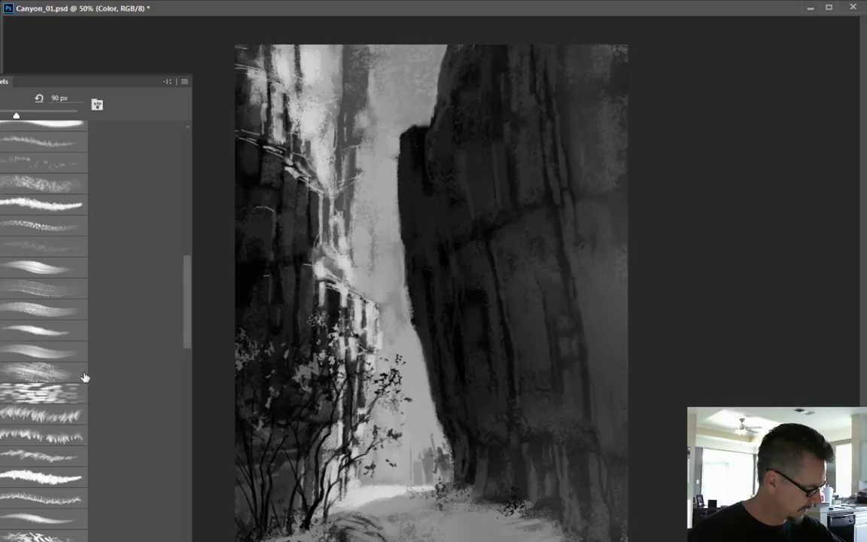
pyautogui.moveTo(188, 328); pyautogui.dragTo(191, 371)
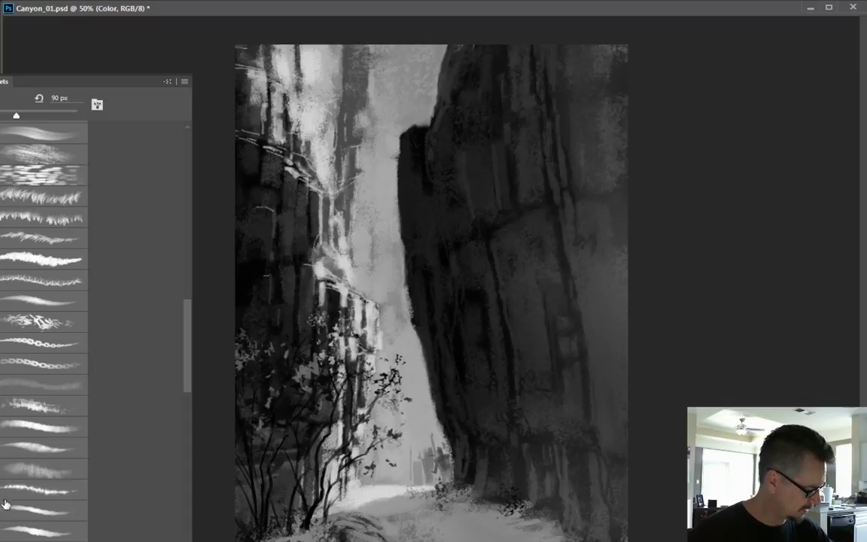
pyautogui.scroll(-4, 185, 376)
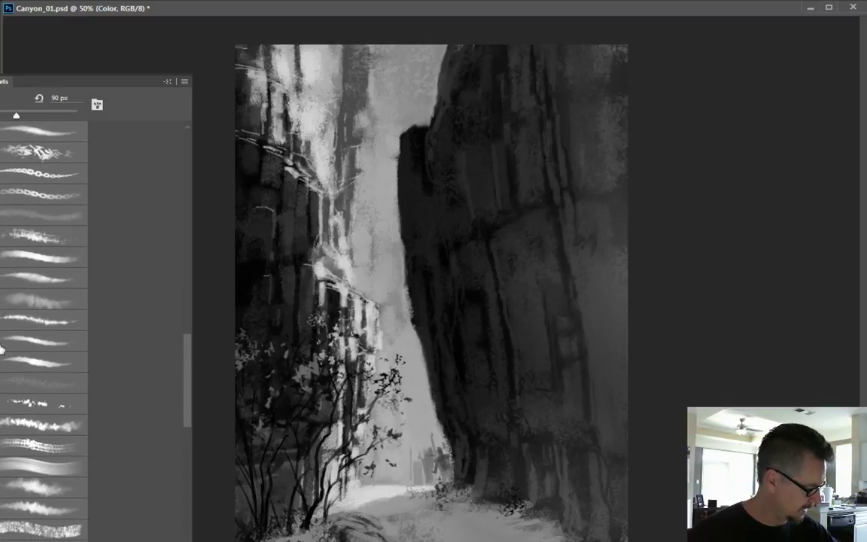
pyautogui.click(29, 381)
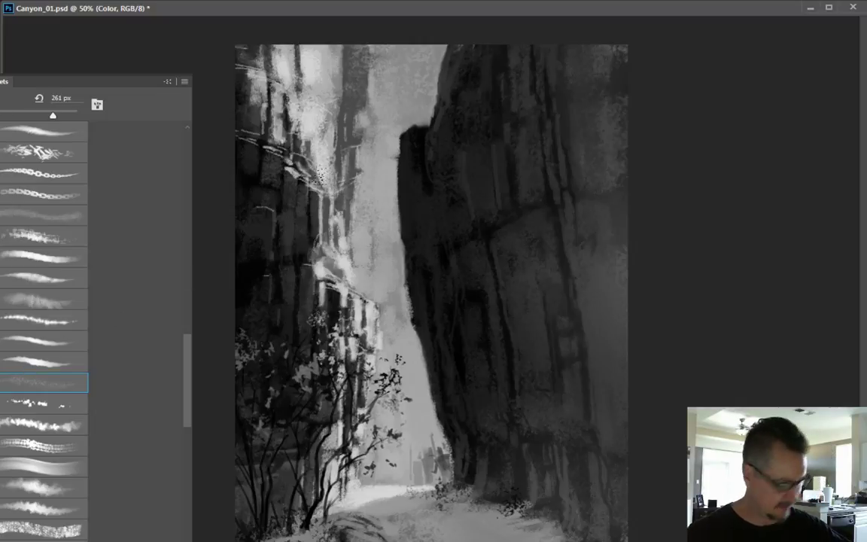
# - Spatter light specks over the pale sky gap and the upper left wall on the Color layer, with the brush at 200 to 250 px
pyautogui.press(']')
pyautogui.press(']')
pyautogui.press(']')
pyautogui.press(']')
pyautogui.press(']')
pyautogui.press(']')
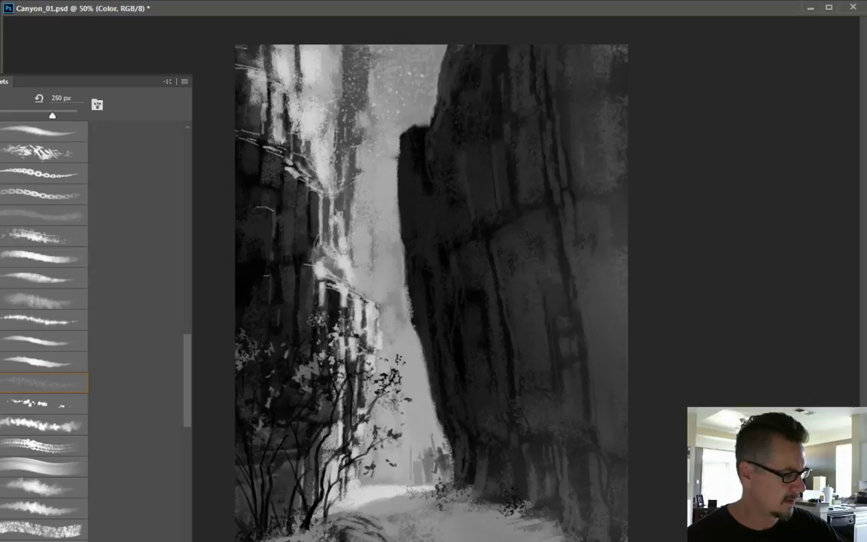
pyautogui.press(']')
pyautogui.press(']')
pyautogui.press(']')
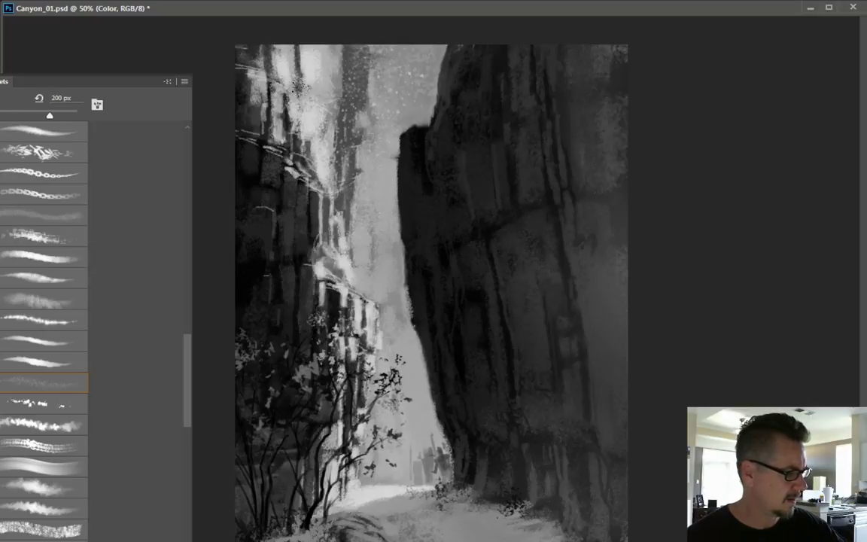
pyautogui.press('[')
pyautogui.press('[')
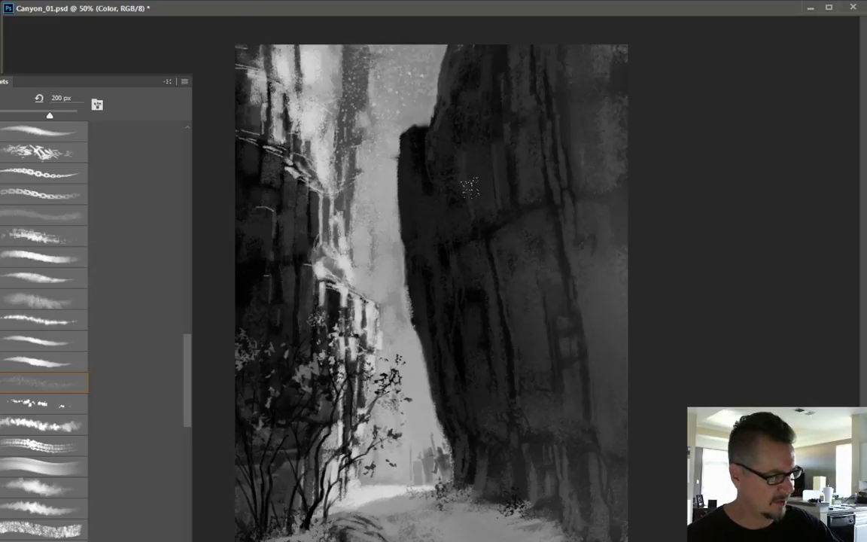
# - Spatter fine grey specks across the dark face of the right canyon wall, varying the brush between 200 and 300 px
pyautogui.press(']')
pyautogui.press(']')
pyautogui.press(']')
pyautogui.press(']')
pyautogui.press('[')
pyautogui.press('[')
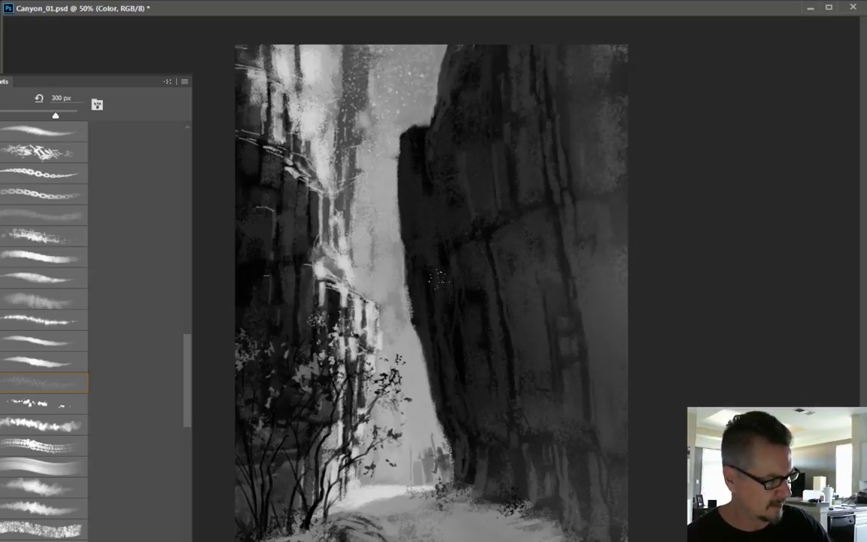
pyautogui.press(']')
pyautogui.press(']')
pyautogui.press('[')
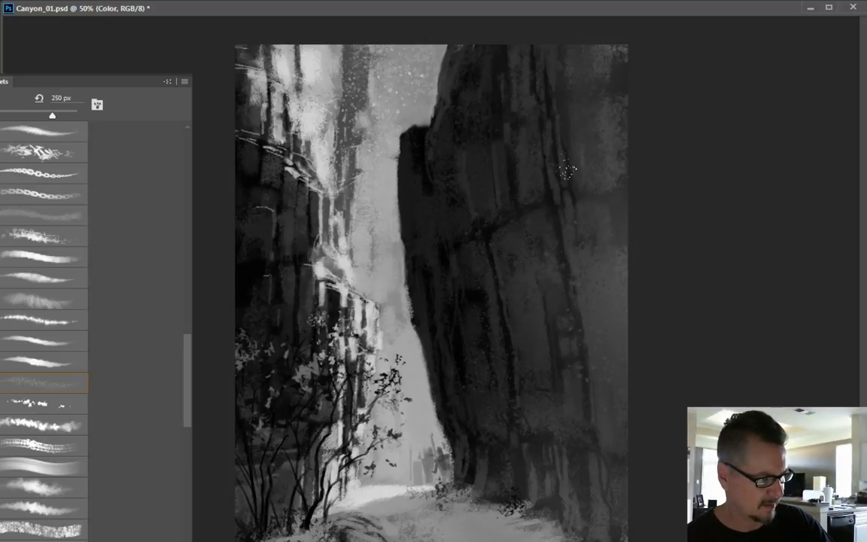
pyautogui.press('[')
pyautogui.press('[')
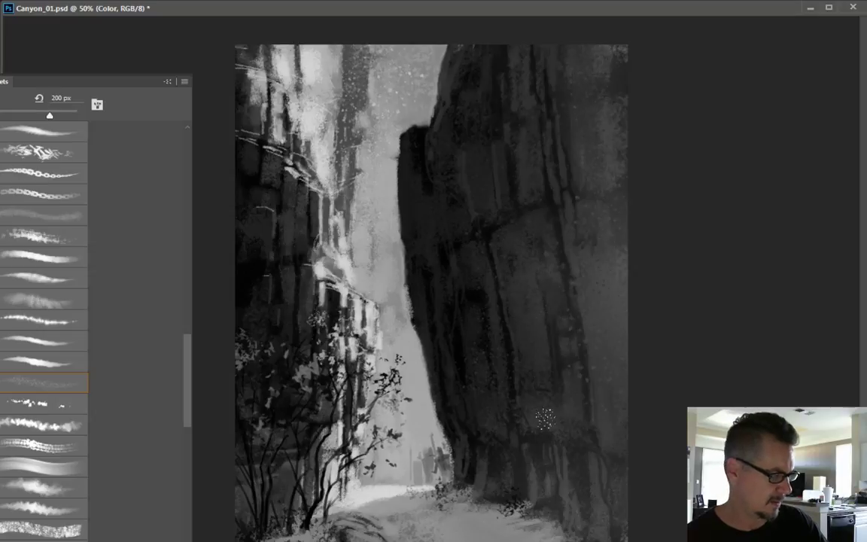
# - Speckle the left wall and the shrubs at its base using sampled tones, varying the brush between 300 and 125 px
pyautogui.press(']')
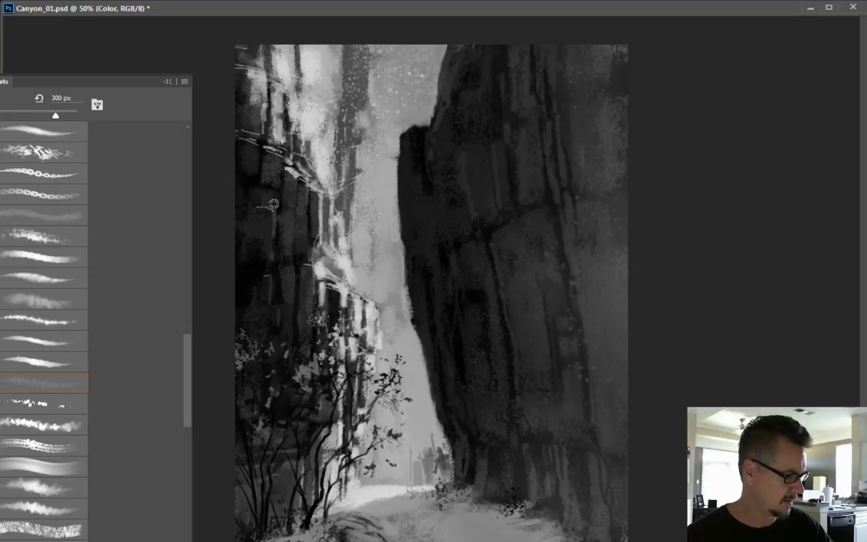
pyautogui.press('[')
pyautogui.press(']')
pyautogui.press(']')
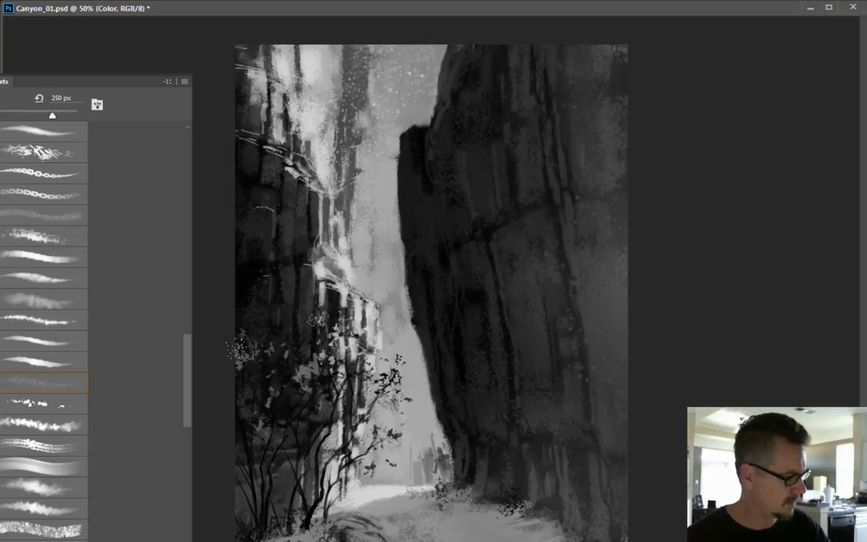
pyautogui.press('[')
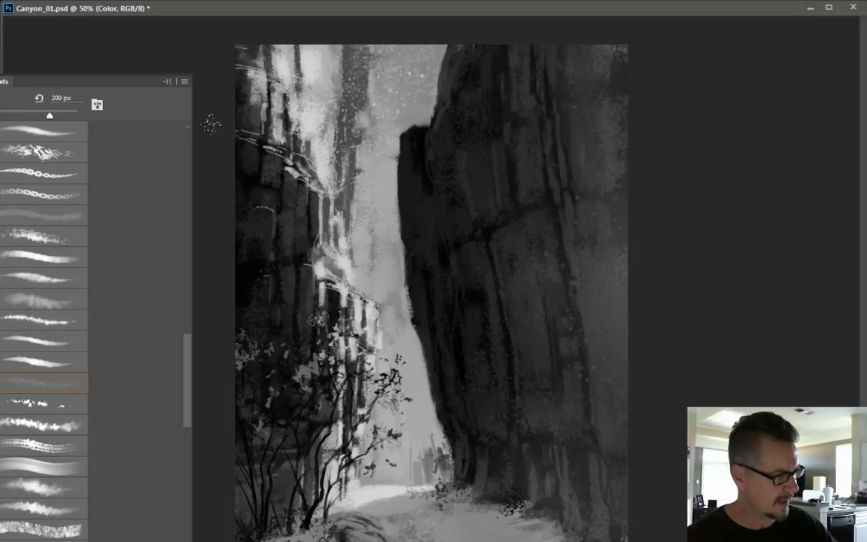
pyautogui.press('[')
pyautogui.press('[')
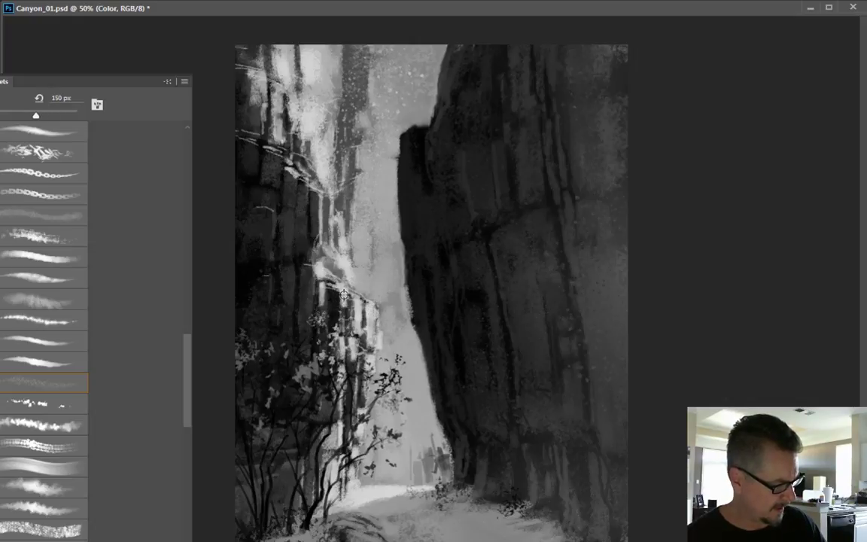
pyautogui.press('[')
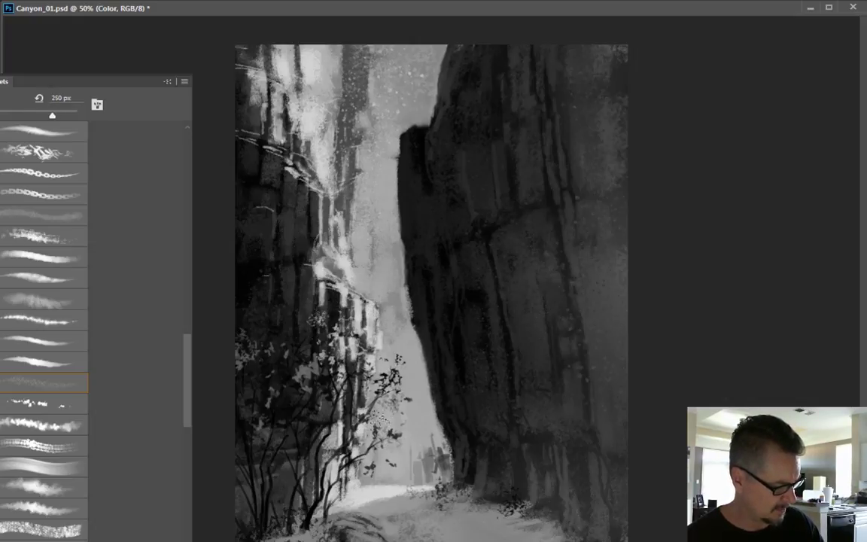
pyautogui.press('[')
pyautogui.press('[')
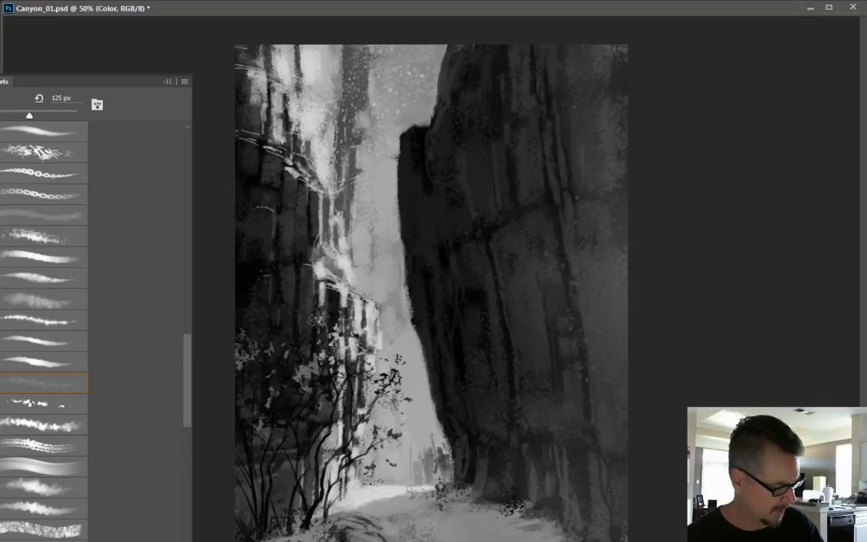
# - Add small specks to the foreground rock and path below the shrubs, varying the brush between 300 and 80 px
pyautogui.press(']')
pyautogui.press(']')
pyautogui.press(']')
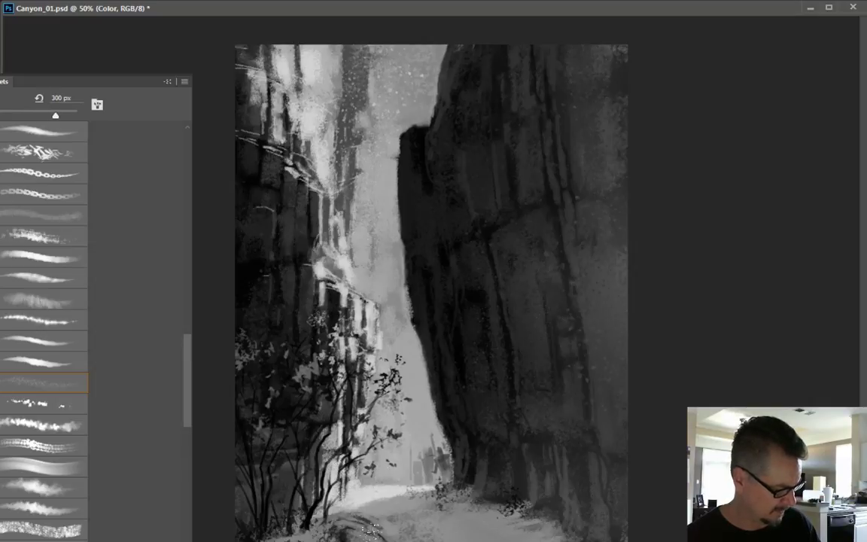
pyautogui.press('[')
pyautogui.press('[')
pyautogui.press('[')
pyautogui.press('[')
pyautogui.press('[')
pyautogui.press('[')
pyautogui.press('[')
pyautogui.press('[')
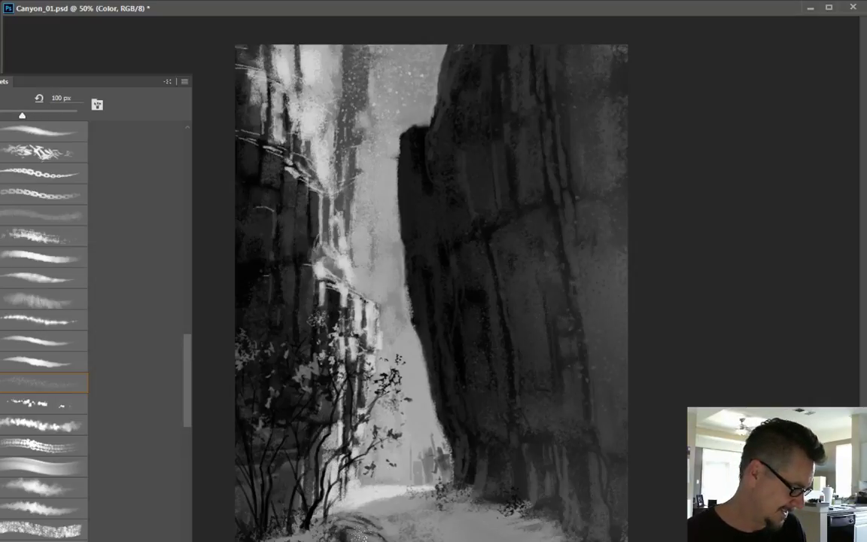
pyautogui.press('[')
pyautogui.press(']')
pyautogui.press(']')
pyautogui.press(']')
pyautogui.press('[')
pyautogui.press('[')
pyautogui.press('[')
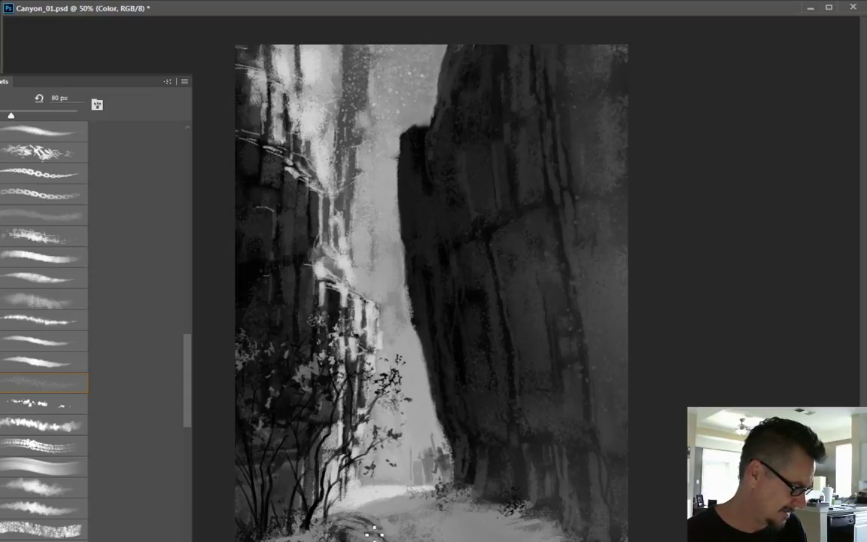
pyautogui.press(']')
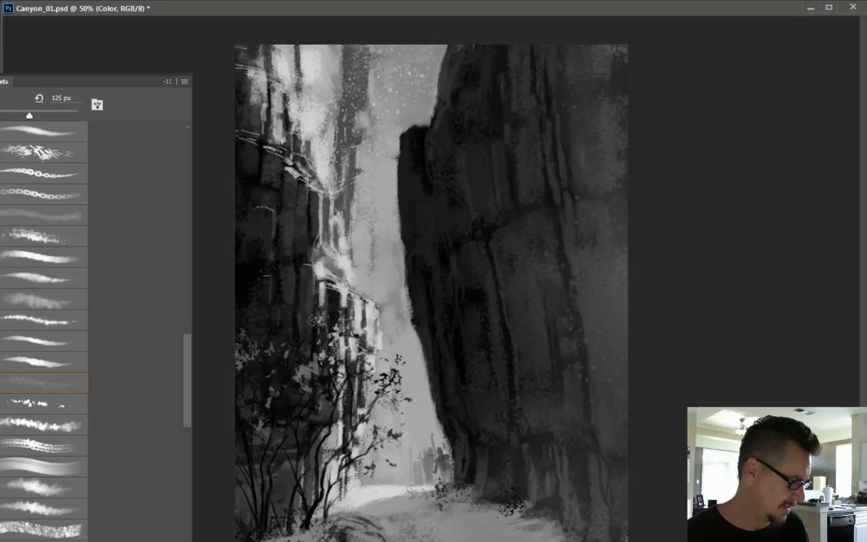
pyautogui.press('[')
pyautogui.press('[')
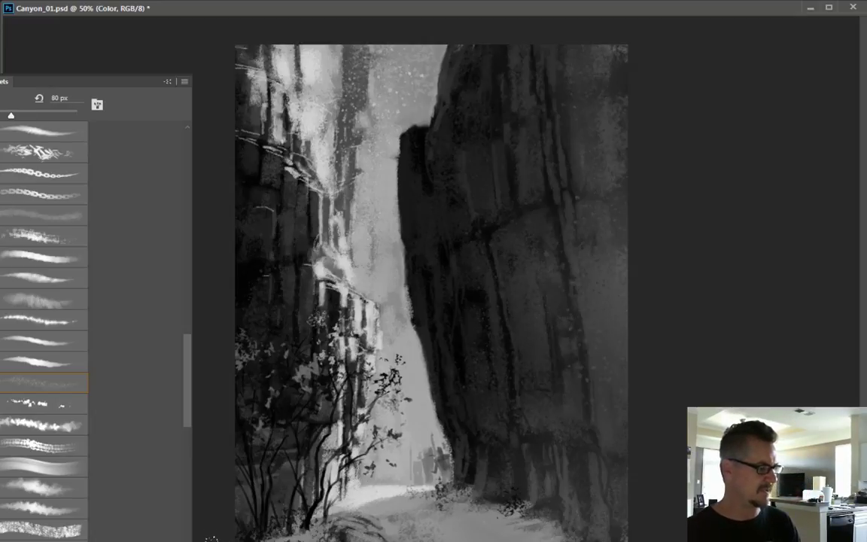
pyautogui.press(']')
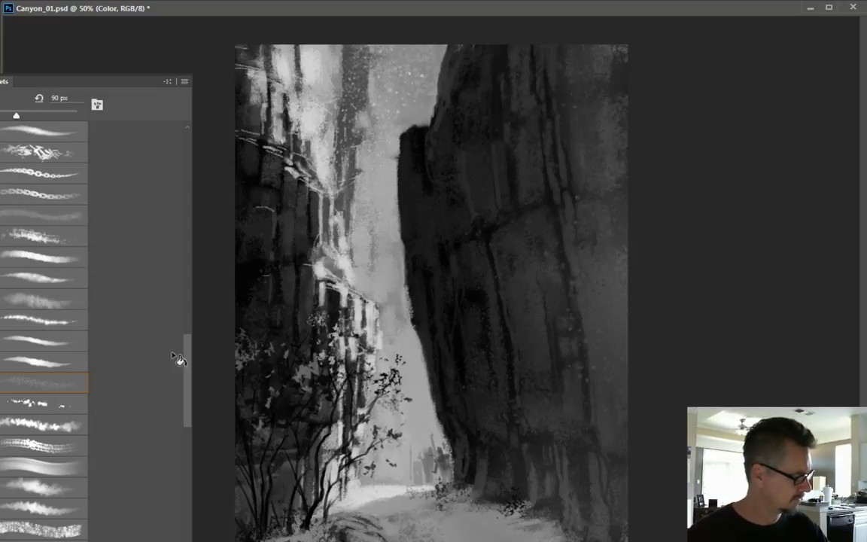
# - Choose the faint, dense speckled texture brush preset and enlarge it to 200 px
pyautogui.moveTo(187, 405)
pyautogui.mouseDown()
pyautogui.moveTo(188, 204)
pyautogui.moveTo(187, 294)
pyautogui.mouseUp()
pyautogui.scroll(-1, 188, 293)
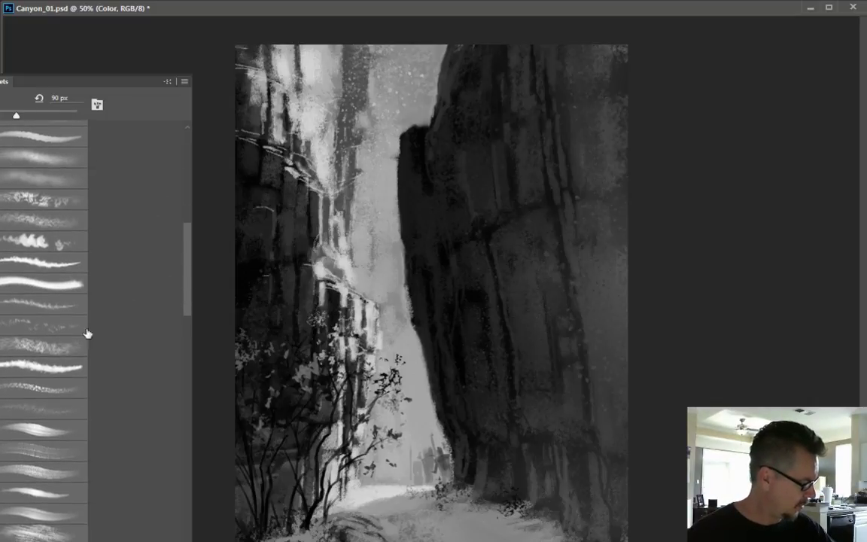
pyautogui.click(23, 408)
pyautogui.press(']')
pyautogui.press(']')
pyautogui.press(']')
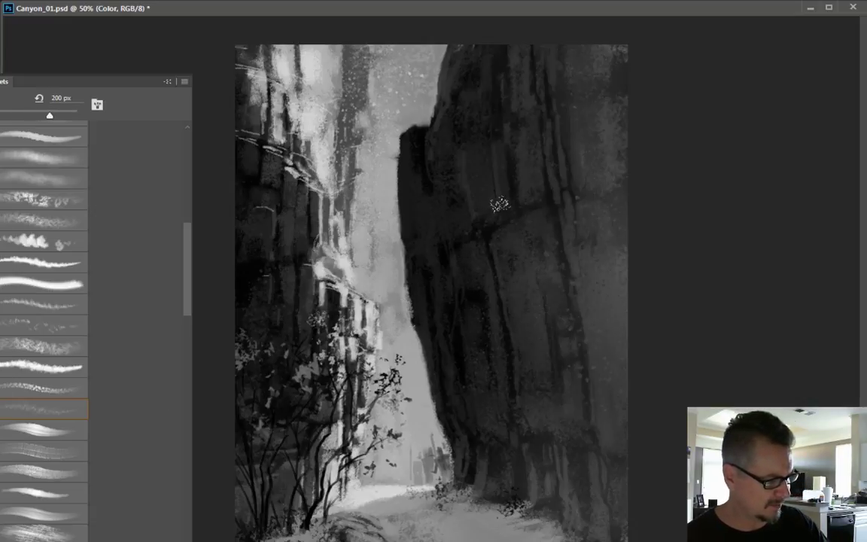
# - Texture the right canyon wall with fine dark and grey grain, using the dense speckle brush at 200 to 250 px
pyautogui.press(']')
pyautogui.press(']')
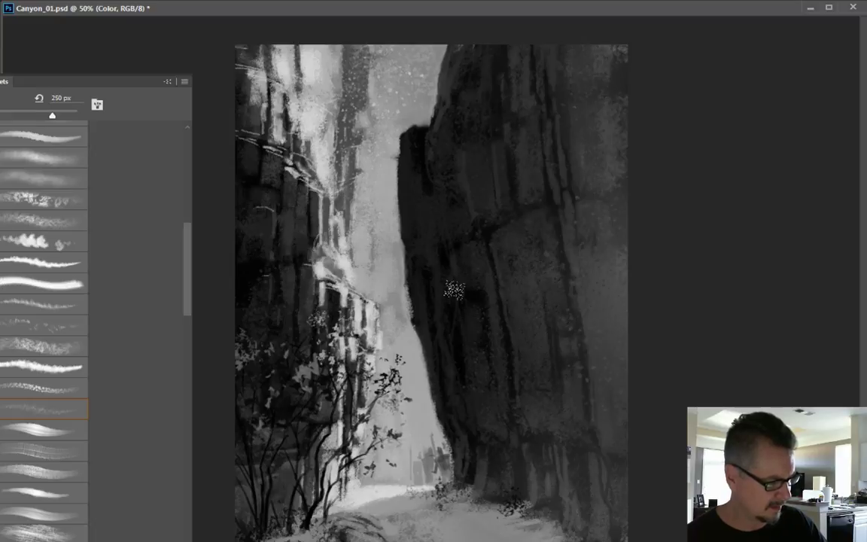
pyautogui.press('[')
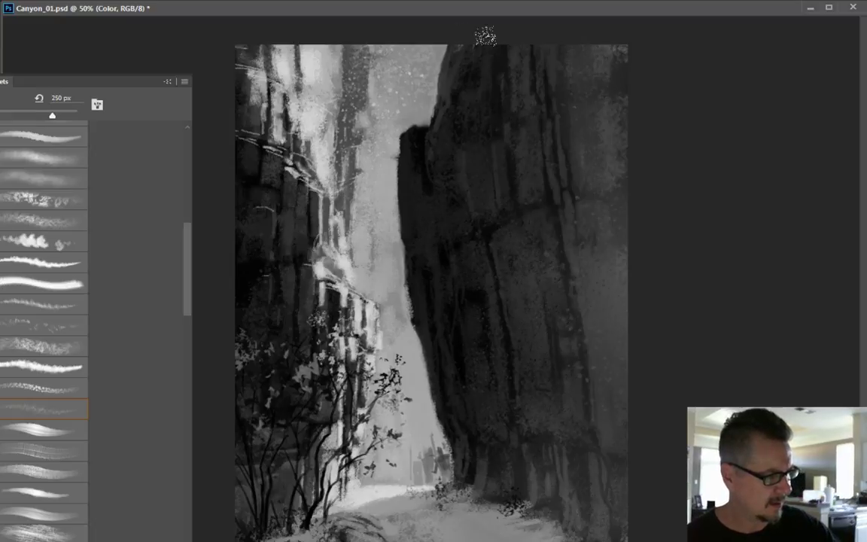
pyautogui.press('[')
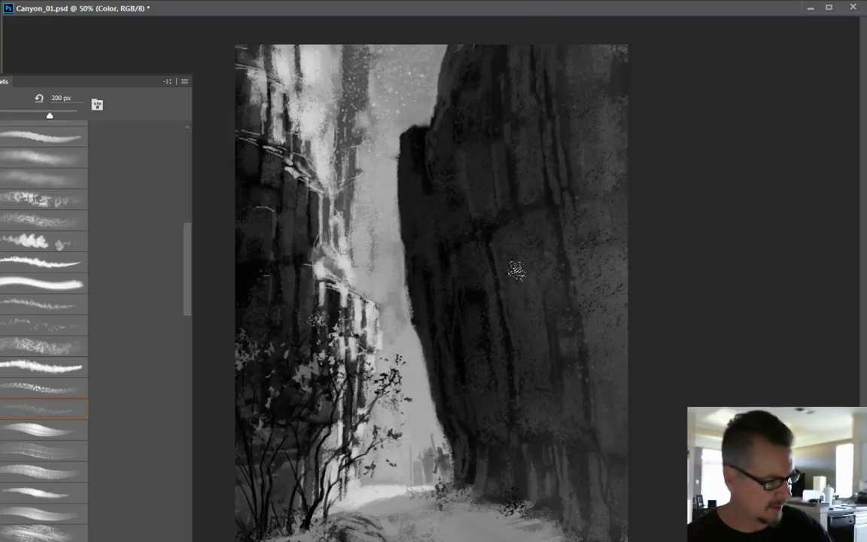
pyautogui.press('[')
pyautogui.press('[')
pyautogui.press('[')
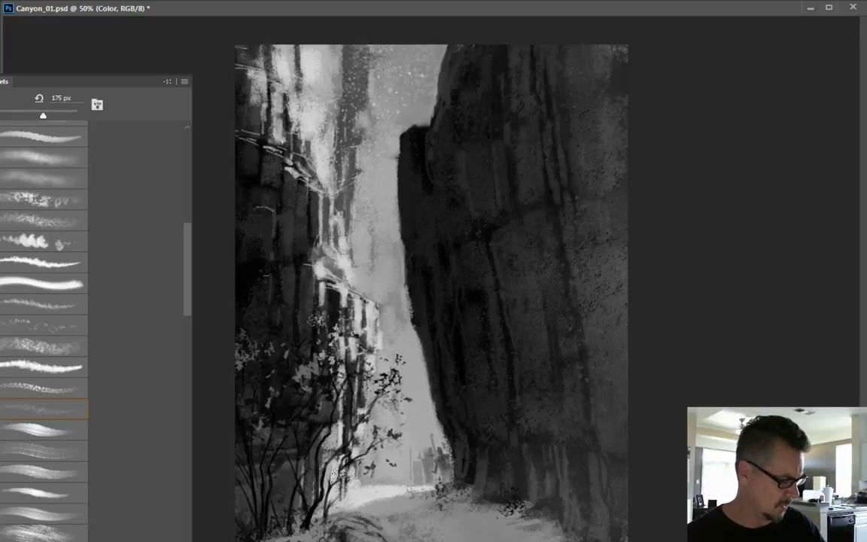
# - Brush fine grain over the left wall and the sky gap with the dense speckle brush, up to 250 px
pyautogui.press(']')
pyautogui.press(']')
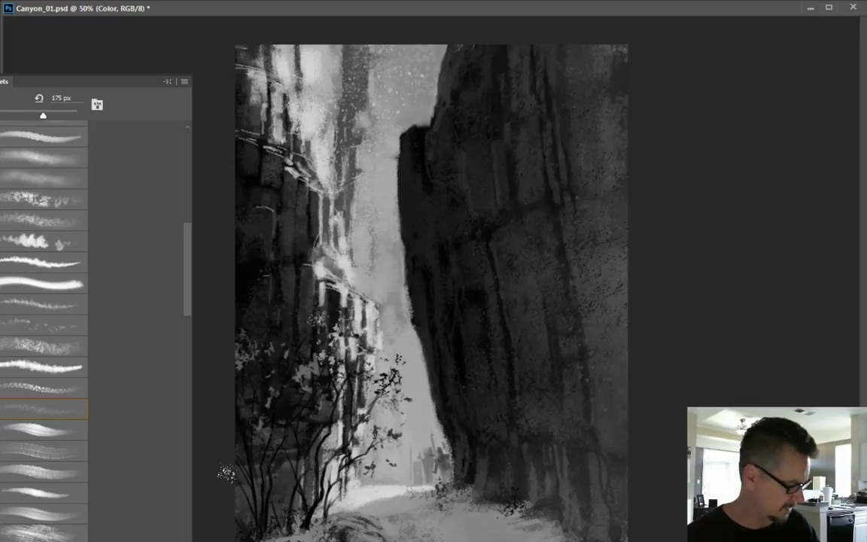
pyautogui.press(']')
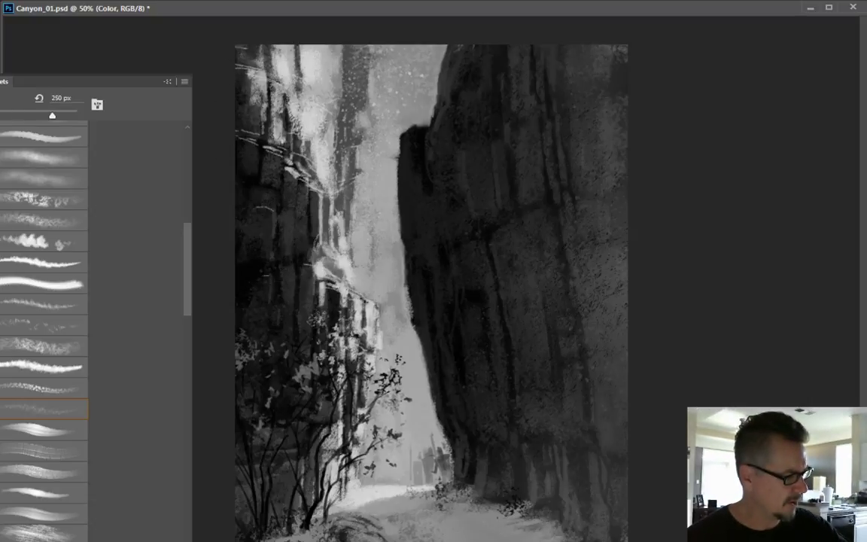
pyautogui.moveTo(357, 68); pyautogui.dragTo(335, 169)
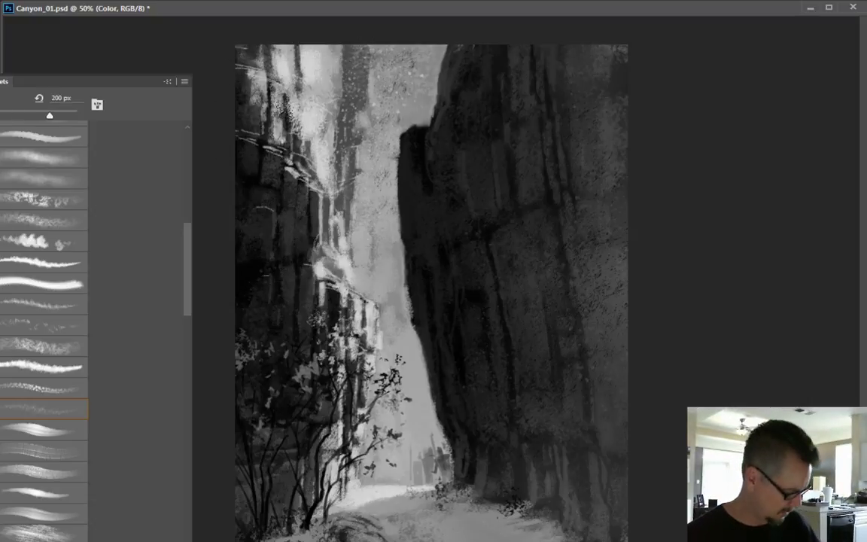
# - Add fine light specks to the upper sky gap with the dense speckle brush, reducing it from 200 to 100 px
pyautogui.moveTo(354, 87); pyautogui.dragTo(361, 49)
pyautogui.press('[')
pyautogui.press('[')
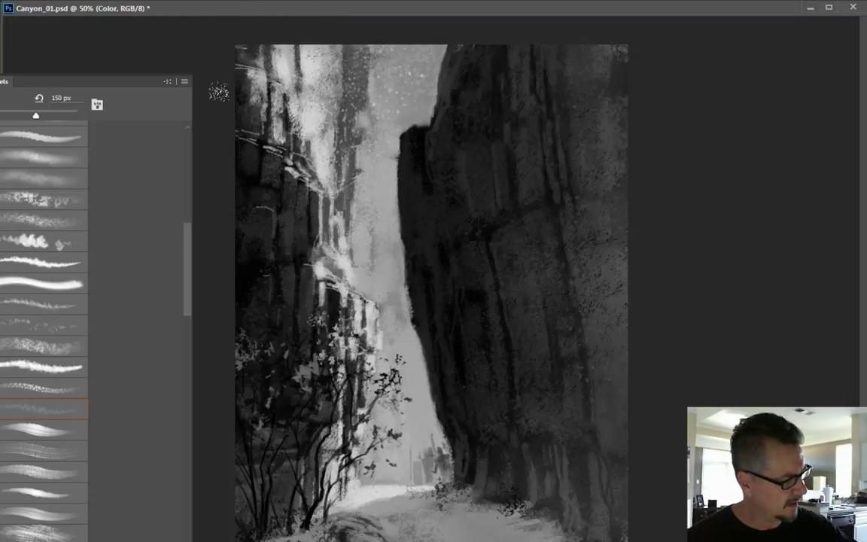
pyautogui.press(']')
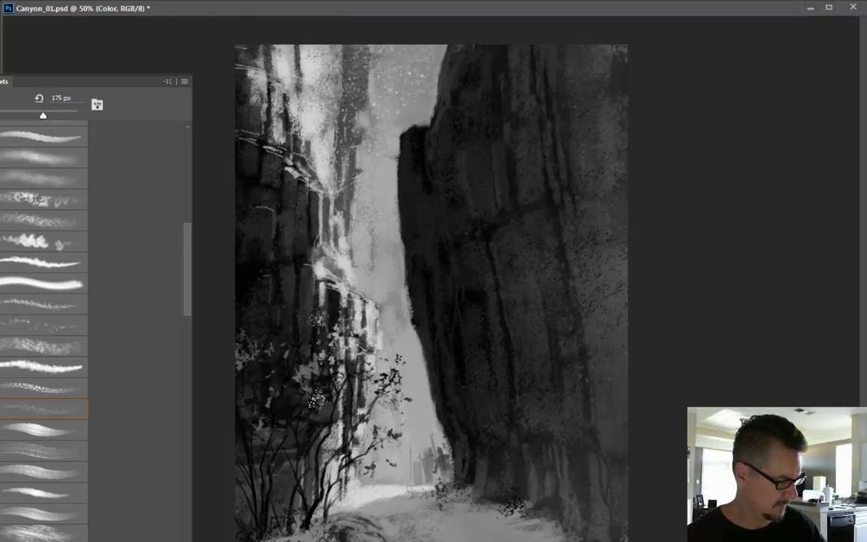
pyautogui.press('[')
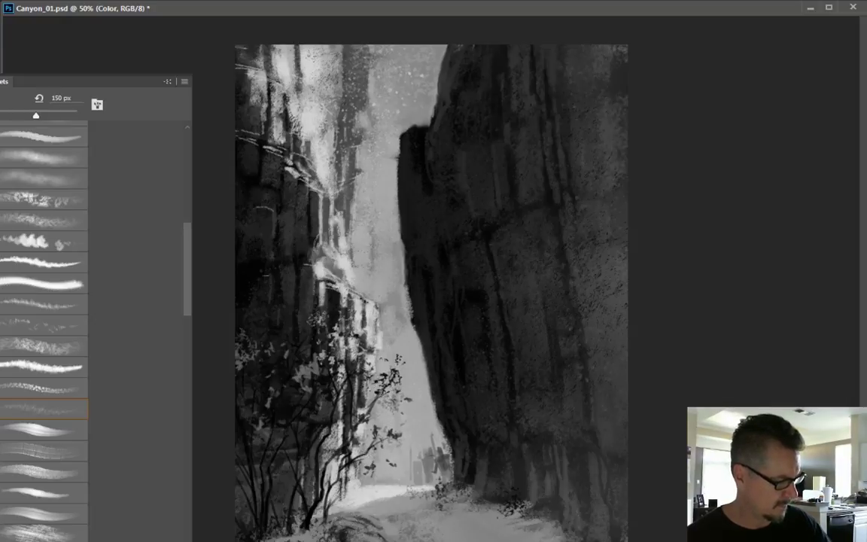
pyautogui.press('[')
pyautogui.press('[')
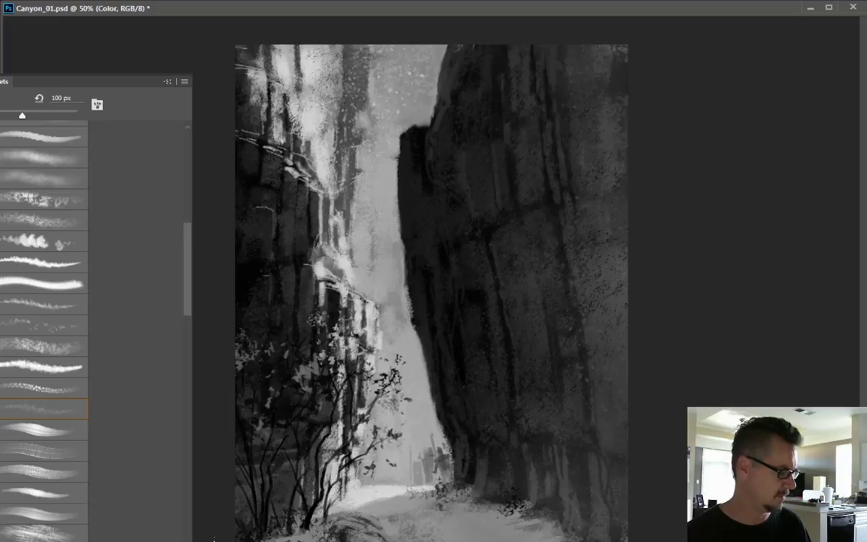
pyautogui.press('F5')
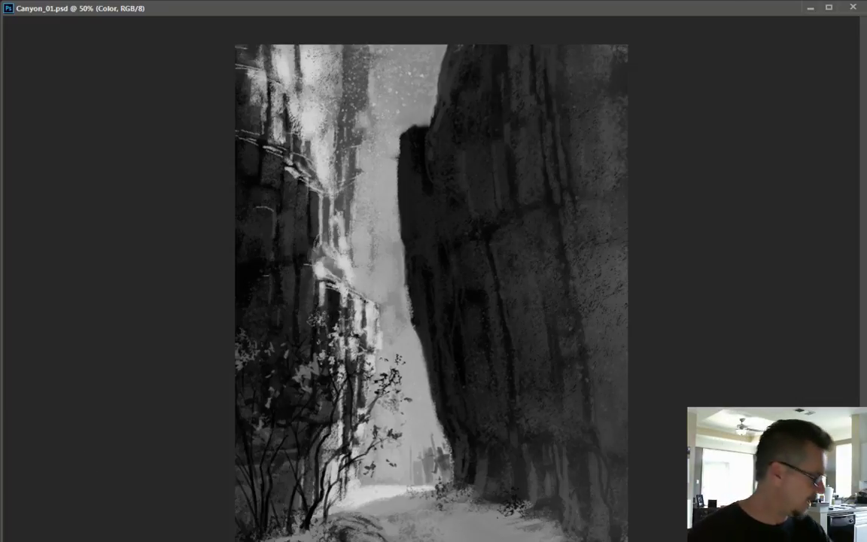
# - Set the gradient colours to muted red 8a4949 for the foreground and greyish tan for the background
pyautogui.hotkey('ctrl', 'shift', 'alt', 'n')
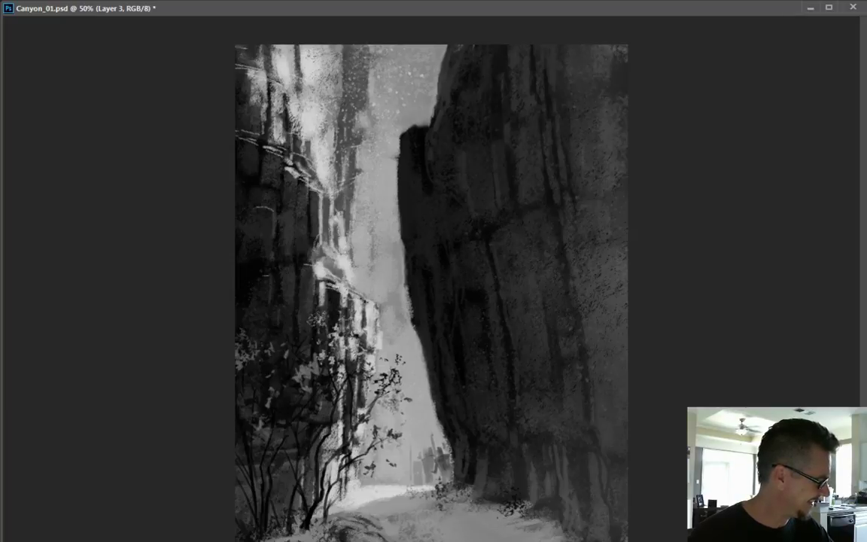
pyautogui.hotkey('ctrl', 'alt', 'a')
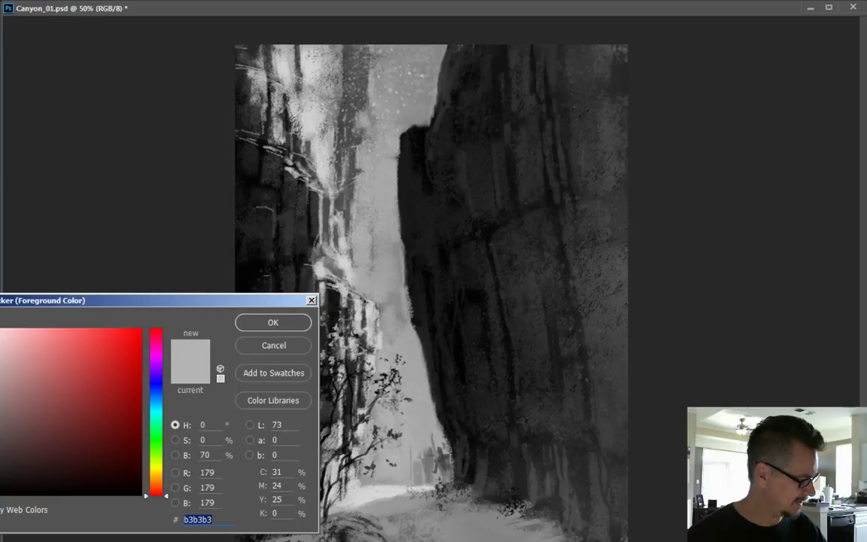
pyautogui.moveTo(36, 419); pyautogui.dragTo(52, 404)
pyautogui.click(253, 323)
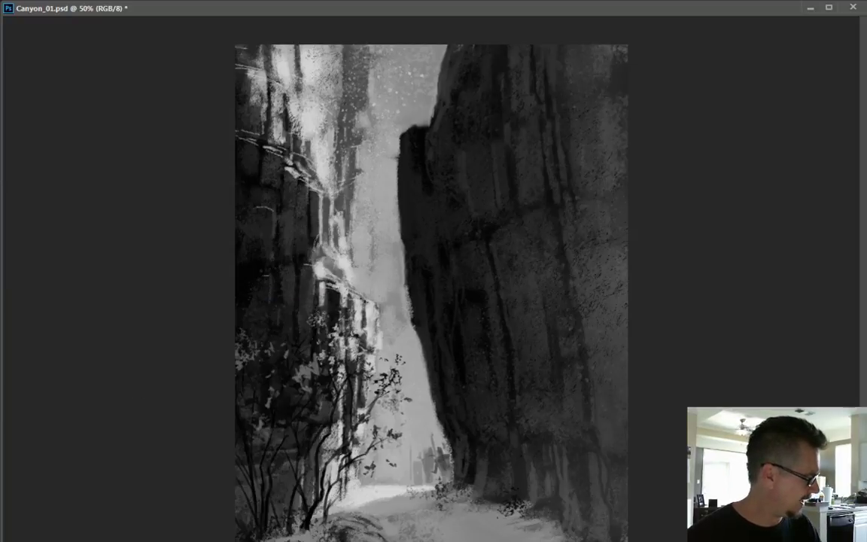
pyautogui.click(155, 479)
pyautogui.moveTo(41, 443); pyautogui.dragTo(9, 401)
pyautogui.click(265, 325)
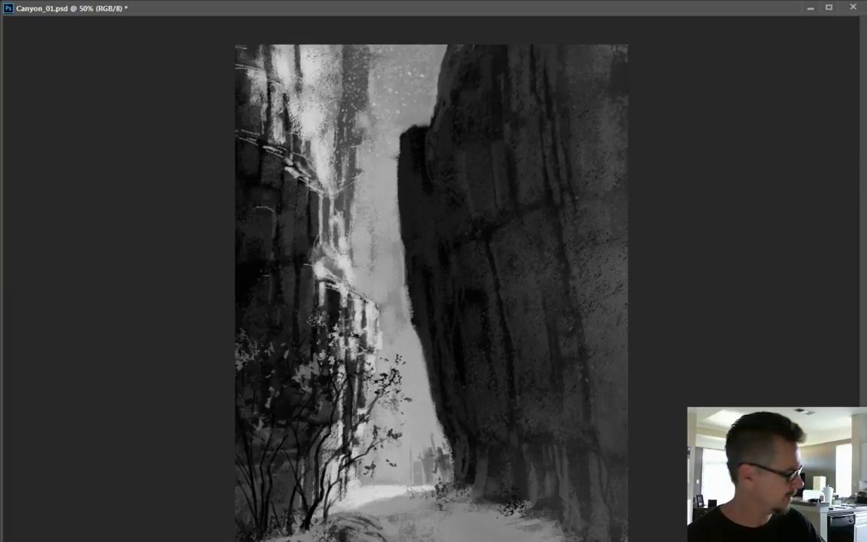
# - Fill a new layer with a vertical gradient, red above and tan at the ground, and blend it in Overlay mode
pyautogui.hotkey('ctrl', 'shift', 'alt', 'n')
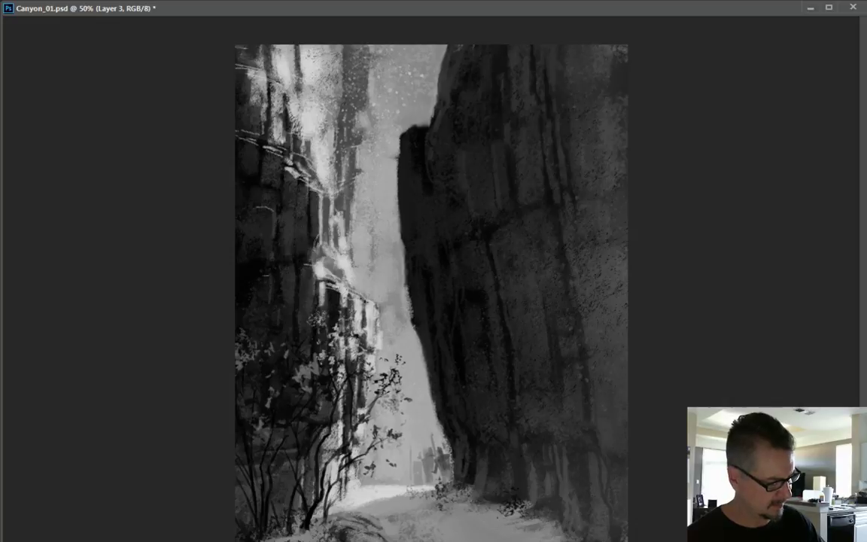
pyautogui.moveTo(422, 535); pyautogui.dragTo(346, 36)
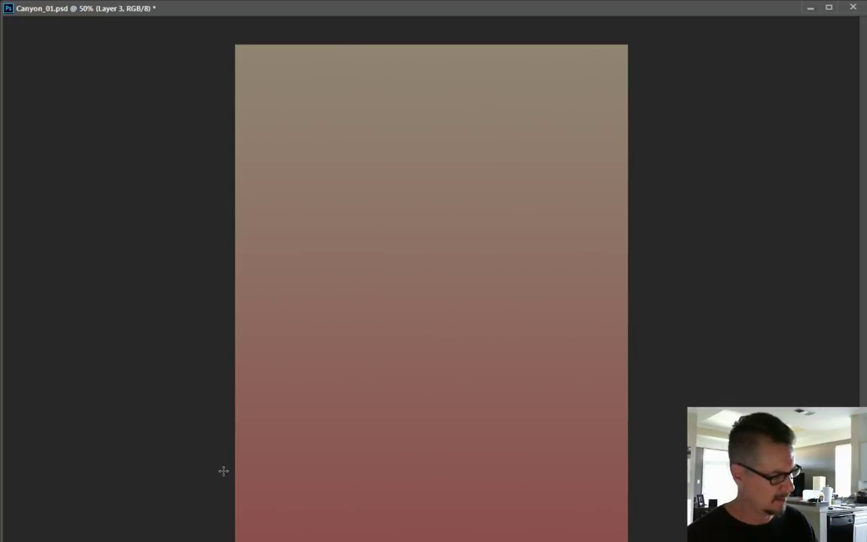
pyautogui.hotkey('ctrl', 'z')
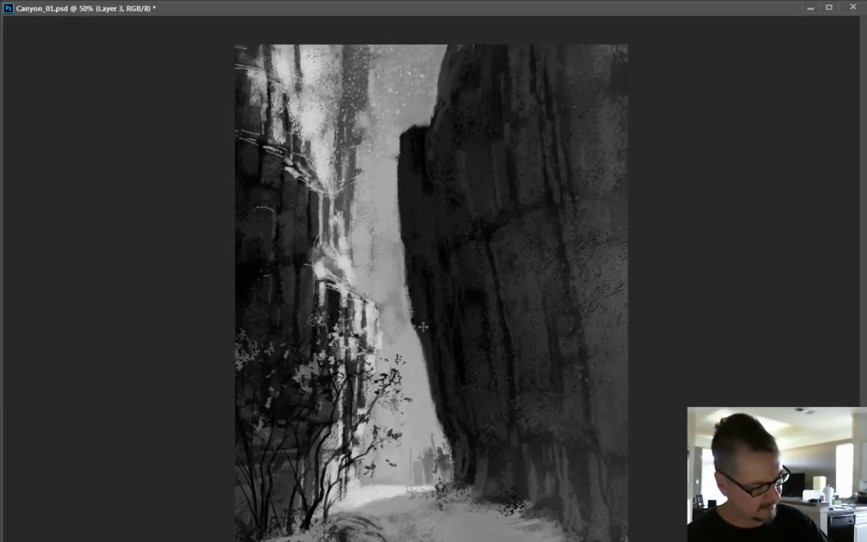
pyautogui.moveTo(379, 480); pyautogui.dragTo(380, 309)
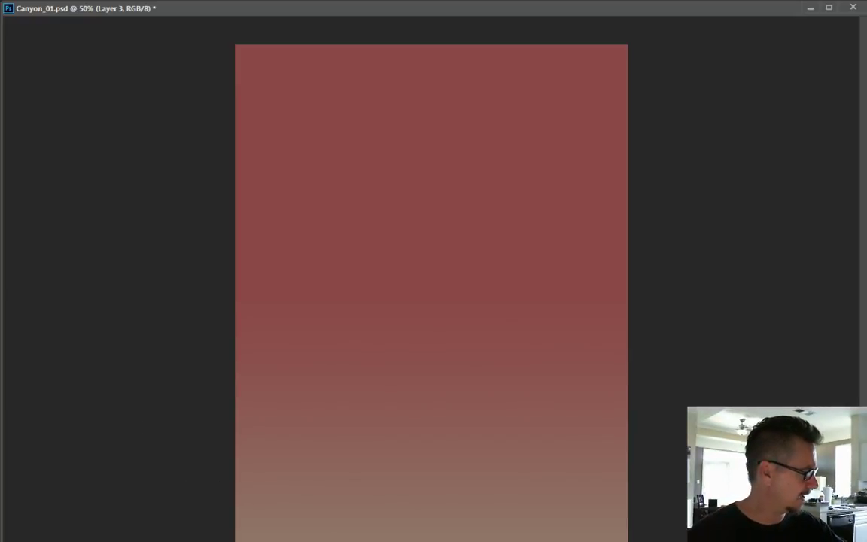
pyautogui.hotkey('alt', 'shift', 'o')
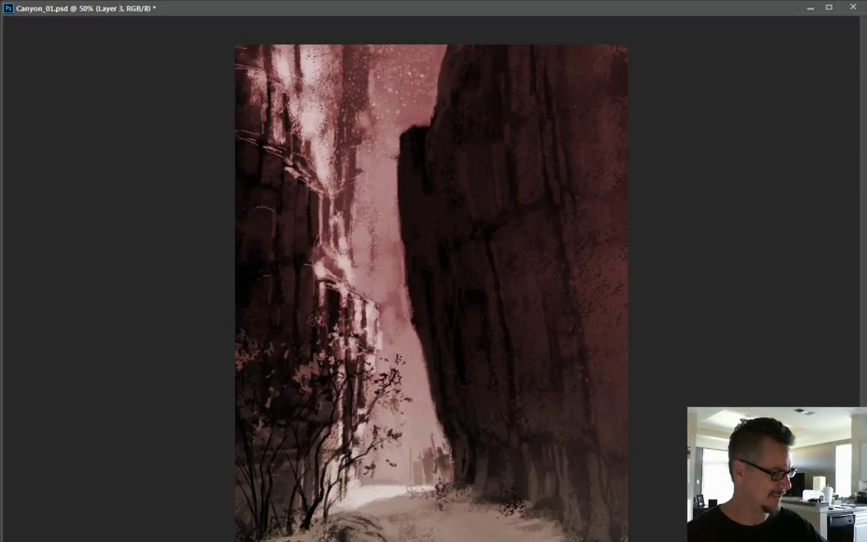
# - Shift the gradient layer's hue toward a warmer orange-red with Hue/Saturation
pyautogui.hotkey('ctrl', 'u')
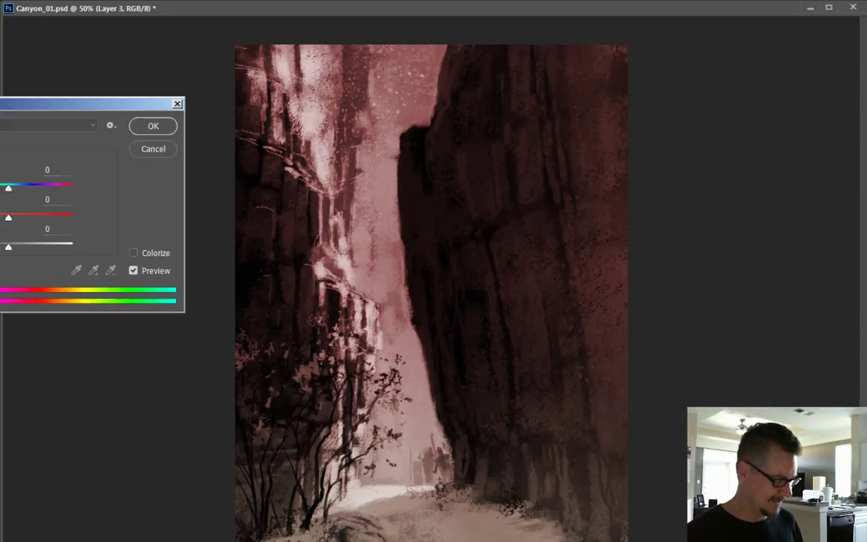
pyautogui.moveTo(8, 218); pyautogui.dragTo(13, 193)
pyautogui.click(150, 128)
# - Narrow the output range of the Levels adjustment by raising the black output and lowering the white output
pyautogui.hotkey('alt', ']')
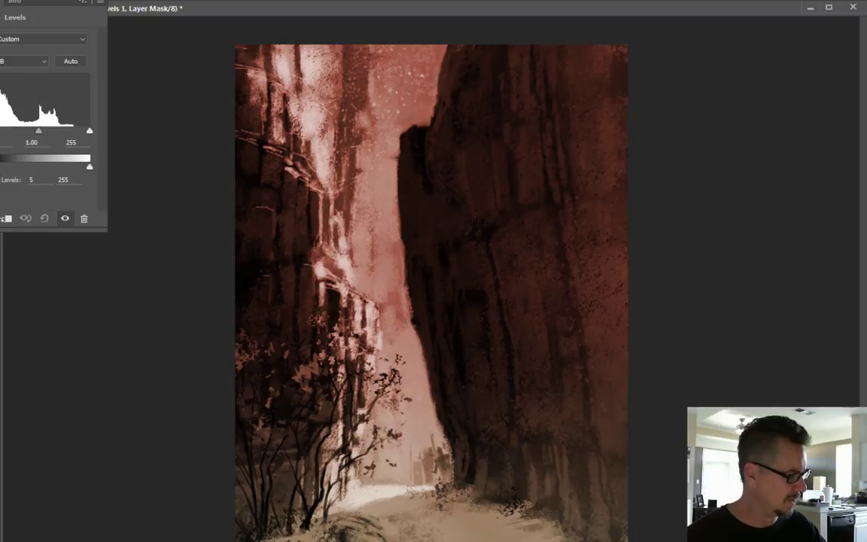
pyautogui.moveTo(0, 167); pyautogui.dragTo(1, 175)
pyautogui.moveTo(89, 167); pyautogui.dragTo(76, 170)
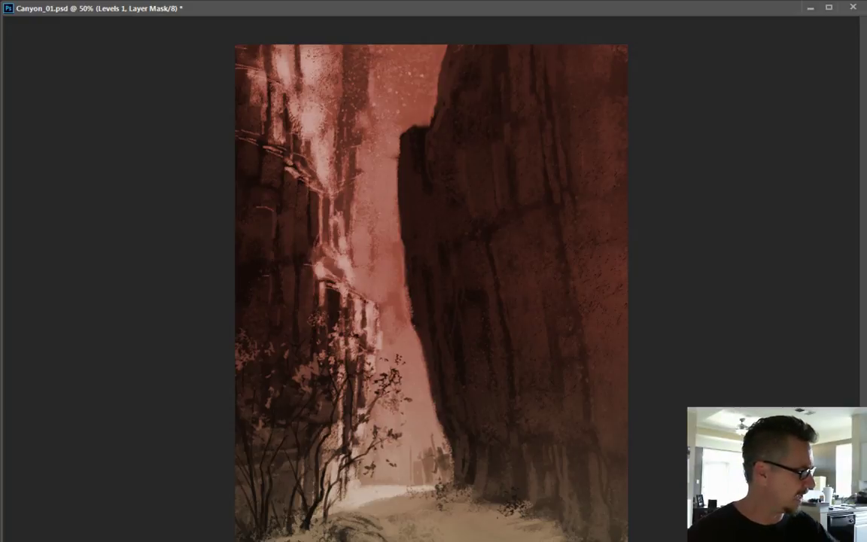
# - Prepare a new layer below the Levels adjustment and pick a muted blue for tinting the shaded right wall
pyautogui.hotkey('alt', '[')
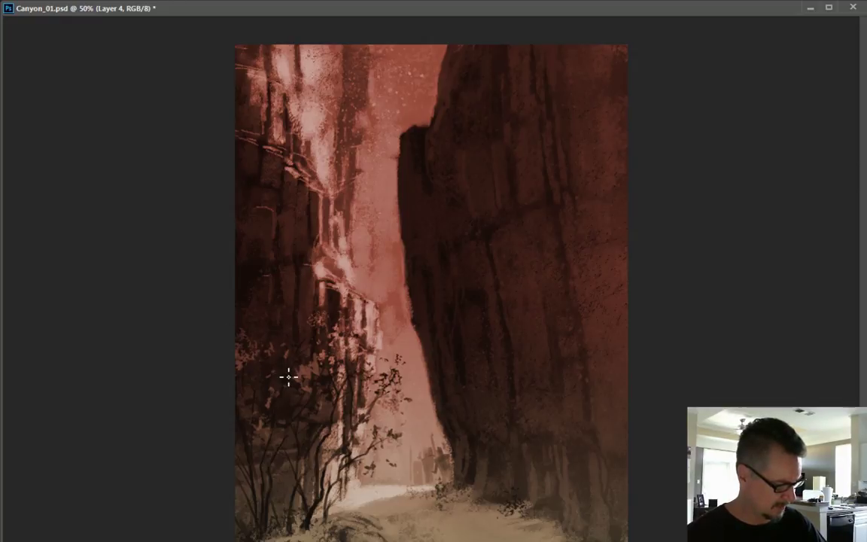
pyautogui.press('l')
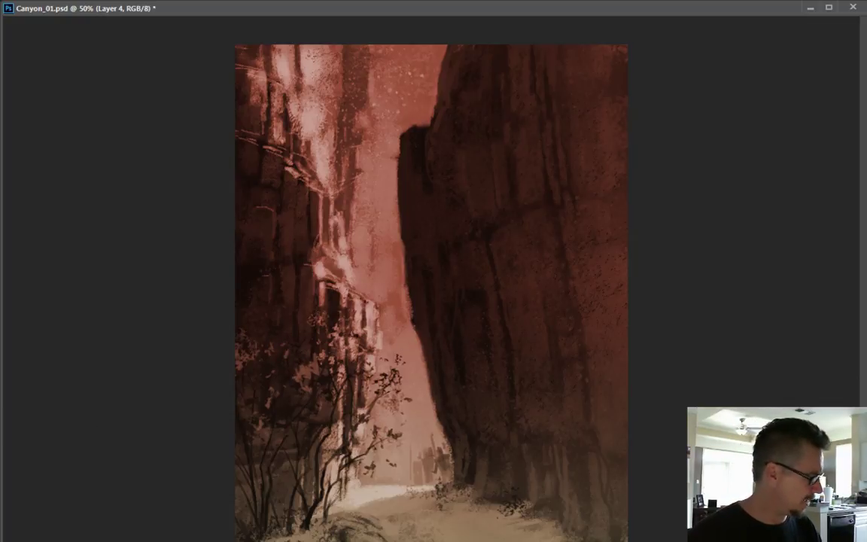
pyautogui.press('F2')
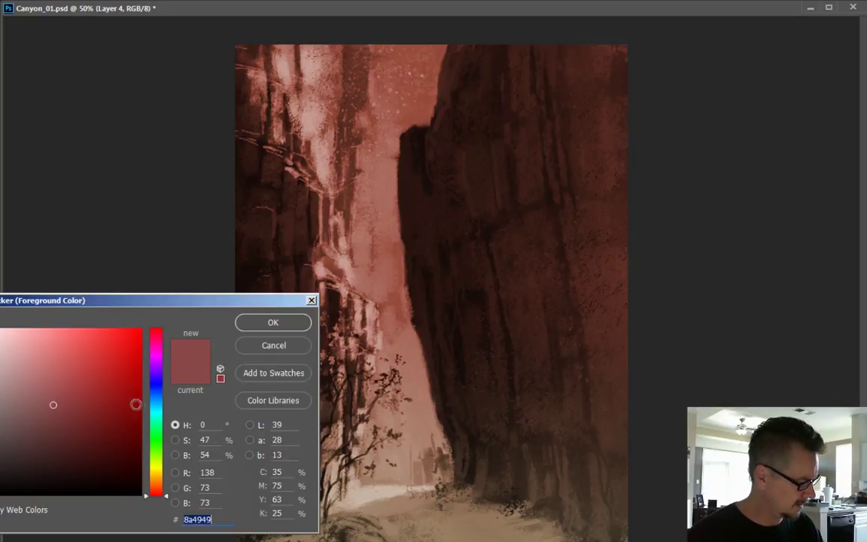
pyautogui.click(155, 395)
pyautogui.moveTo(52, 403); pyautogui.dragTo(43, 401)
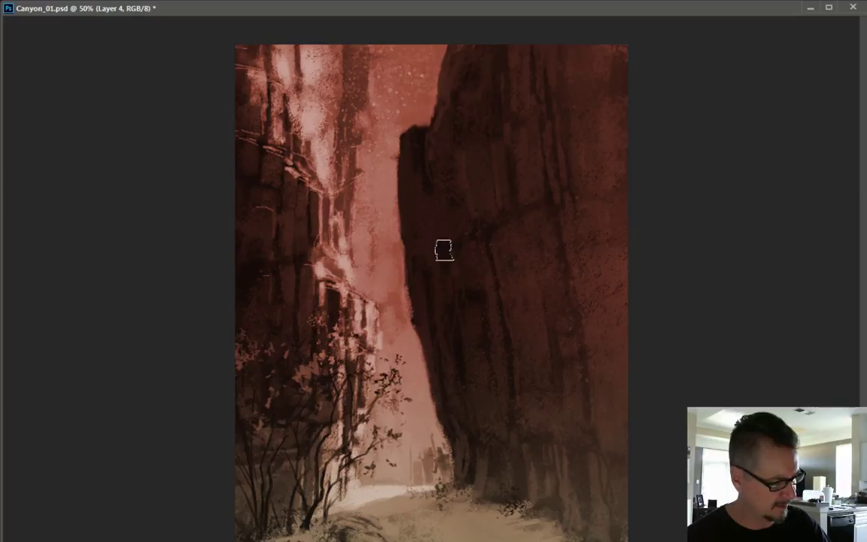
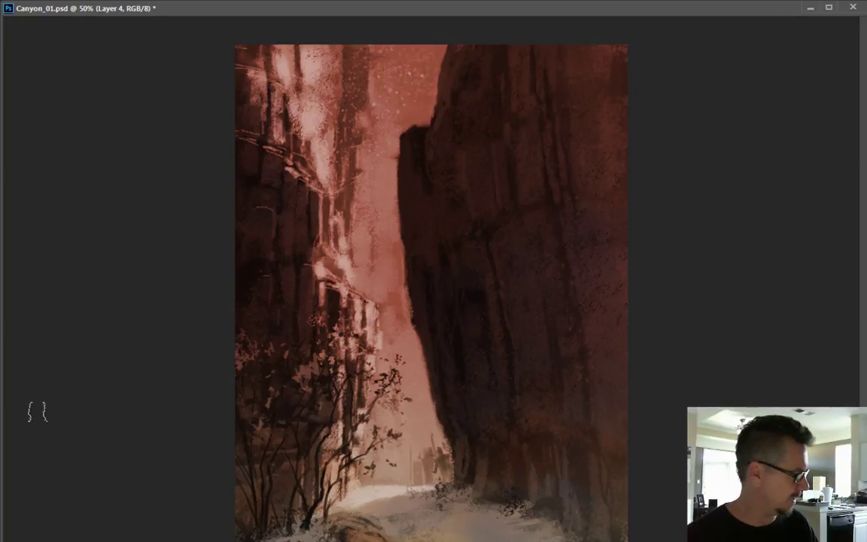
# - Change the painting colour to muted blue 668294 and cool the shaded areas of the left wall
pyautogui.press('F7')
pyautogui.click(155, 401)
pyautogui.moveTo(39, 403); pyautogui.dragTo(29, 396)
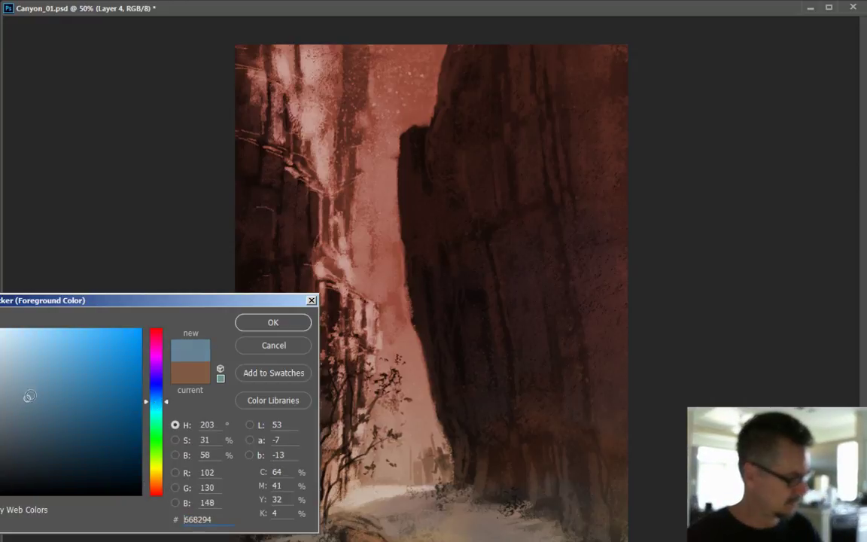
pyautogui.click(269, 323)
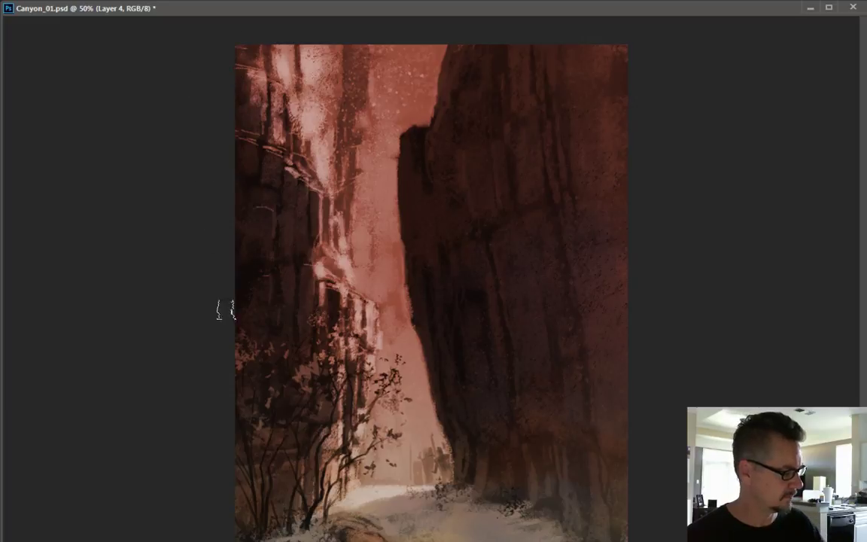
# - Tint the shrub foliage at the foot of the left wall green on a new layer, using 40a059
pyautogui.hotkey('ctrl', 'h')
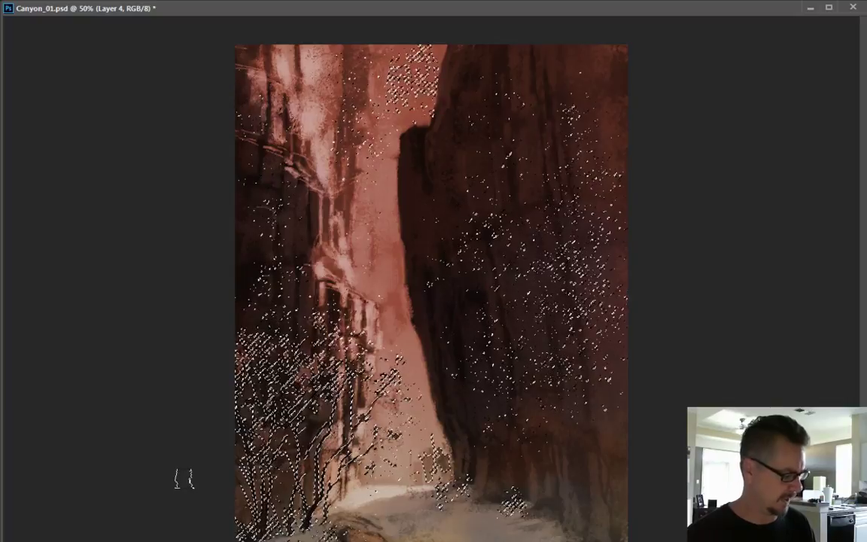
pyautogui.hotkey('ctrl', 'd')
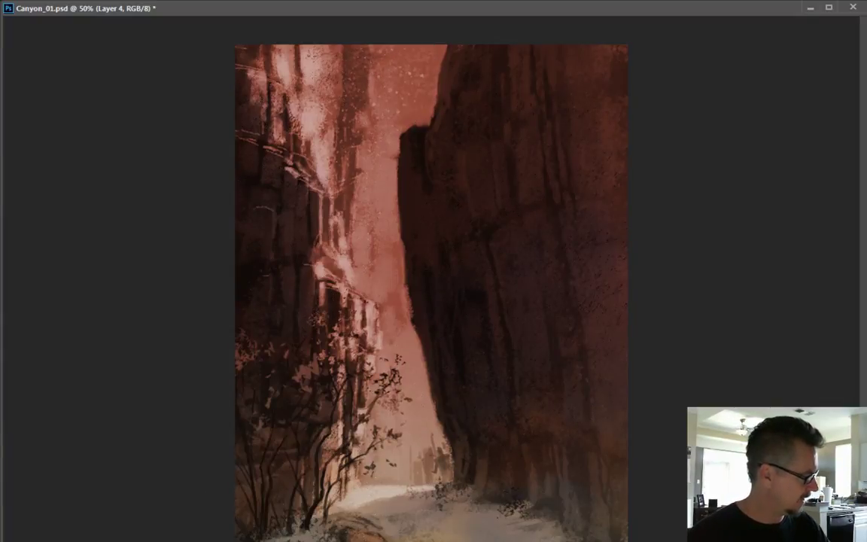
pyautogui.moveTo(28, 395)
pyautogui.mouseDown()
pyautogui.moveTo(67, 368)
pyautogui.moveTo(75, 390)
pyautogui.mouseUp()
pyautogui.click(154, 432)
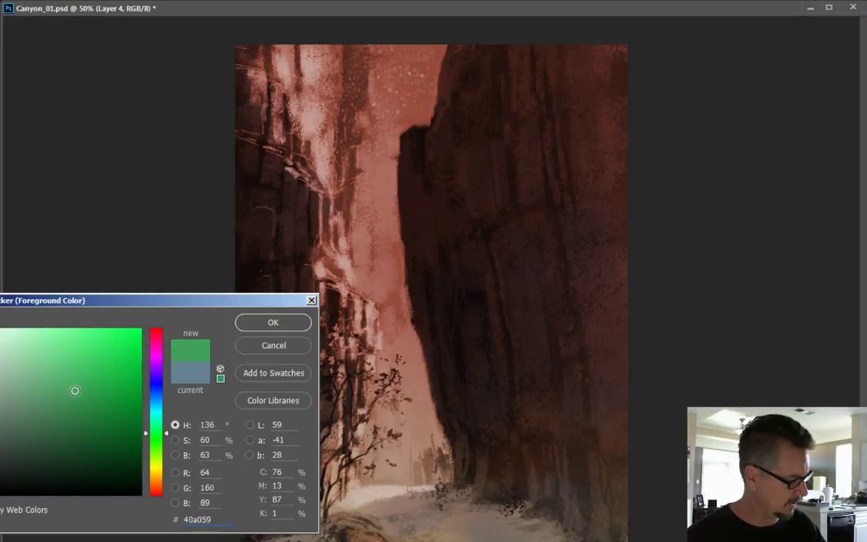
pyautogui.click(258, 323)
pyautogui.moveTo(320, 329)
pyautogui.mouseDown()
pyautogui.moveTo(291, 410)
pyautogui.moveTo(318, 317)
pyautogui.moveTo(263, 353)
pyautogui.moveTo(274, 428)
pyautogui.moveTo(268, 327)
pyautogui.moveTo(238, 325)
pyautogui.moveTo(235, 400)
pyautogui.mouseUp()
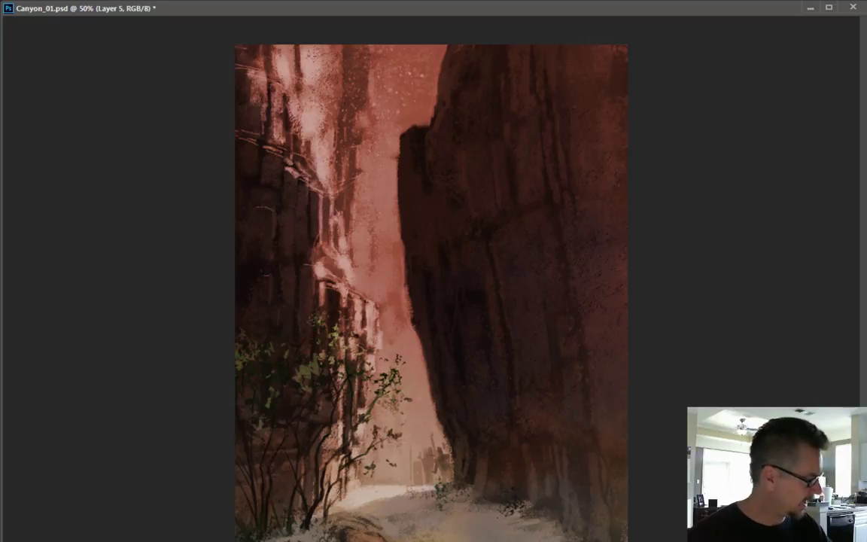
# - Choose the scattered speckle brush preset at 150 px and try a green dab above the shrubs
pyautogui.press('F5')
pyautogui.click(15, 353)
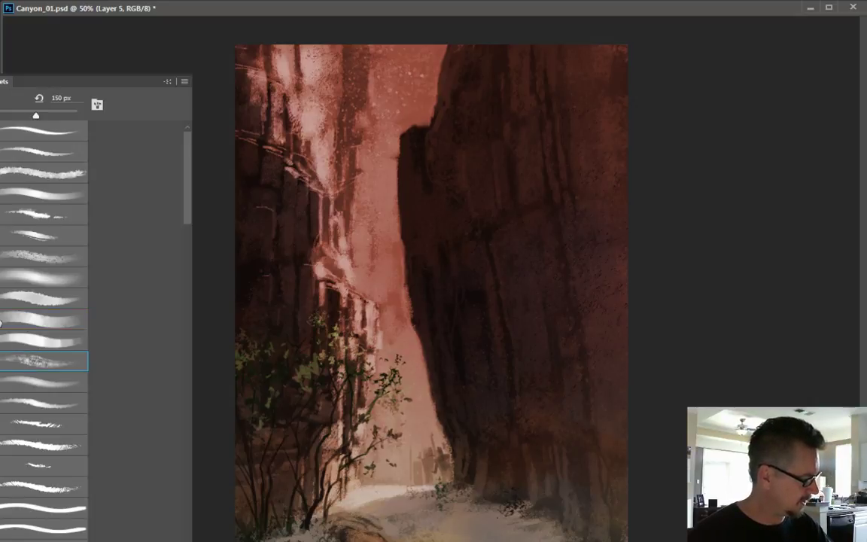
pyautogui.press('F5')
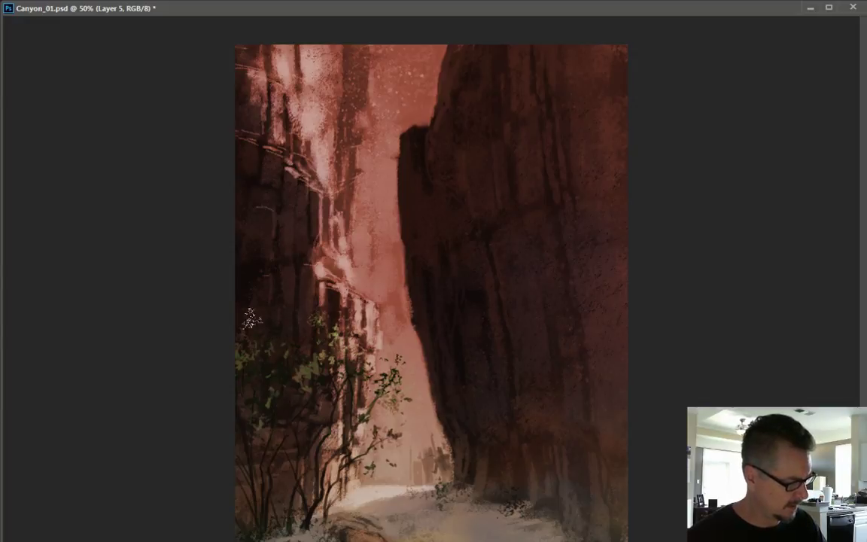
pyautogui.click(320, 301)
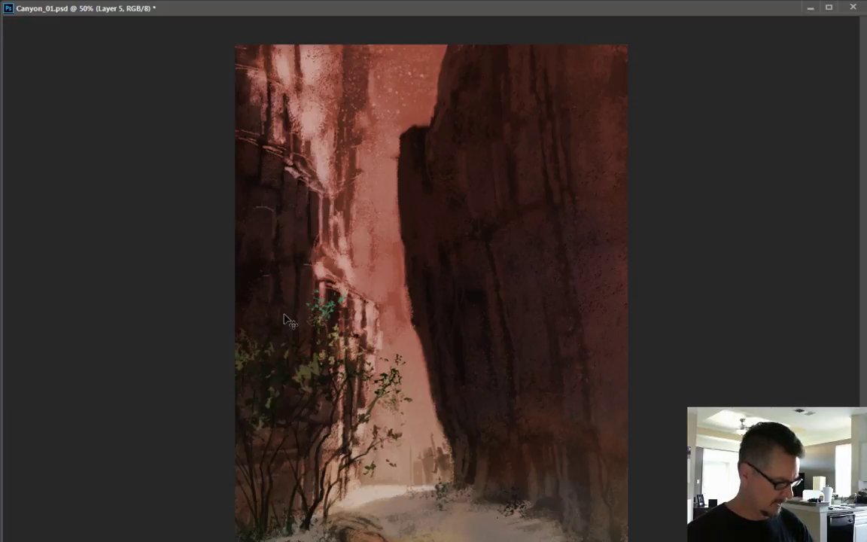
pyautogui.hotkey('ctrl', 'z')
# - Pick a muted yellow-green and scatter leaves over the shrubs, the lower-left foreground corner and the upper left wall
pyautogui.press('n')
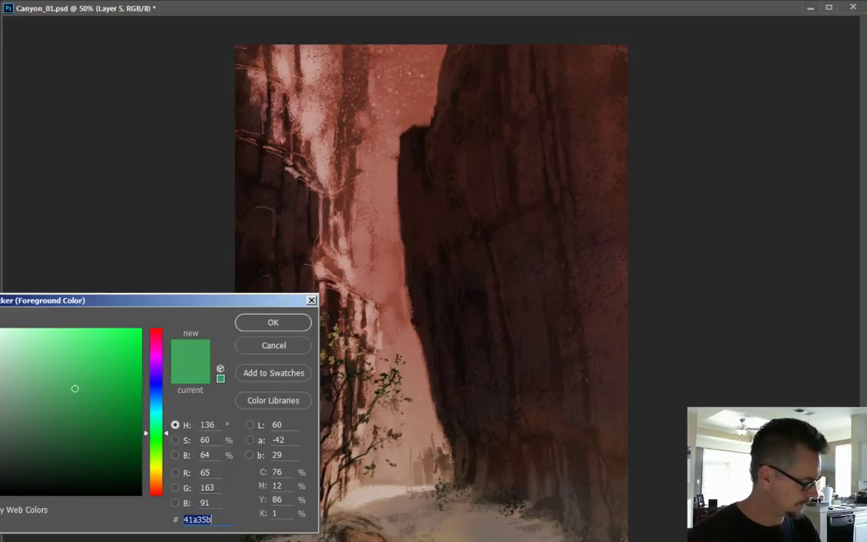
pyautogui.click(156, 464)
pyautogui.moveTo(53, 399); pyautogui.dragTo(46, 403)
pyautogui.press('Return')
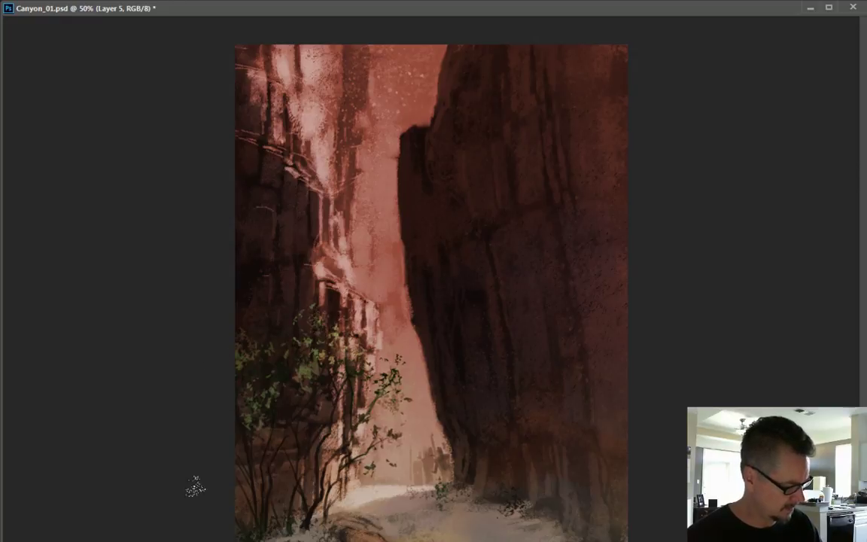
pyautogui.moveTo(228, 512); pyautogui.dragTo(207, 539)
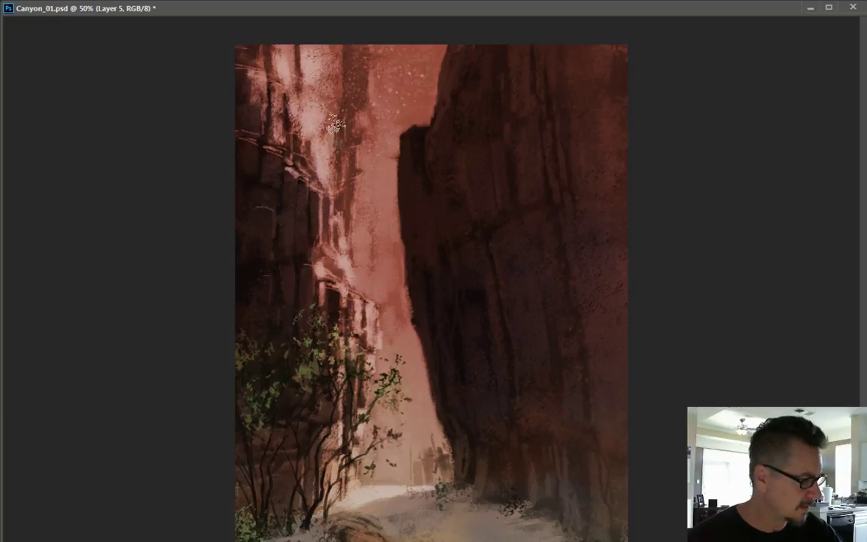
pyautogui.moveTo(328, 99); pyautogui.dragTo(331, 102)
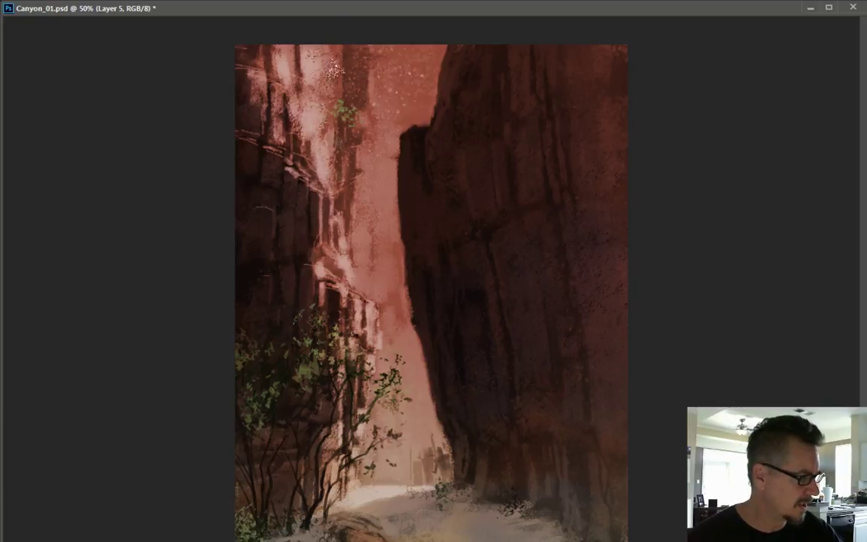
# - Scatter green leaves along the upper ledge of the left wall and tint the small shrub at the right wall's foot
pyautogui.moveTo(286, 129); pyautogui.dragTo(259, 120)
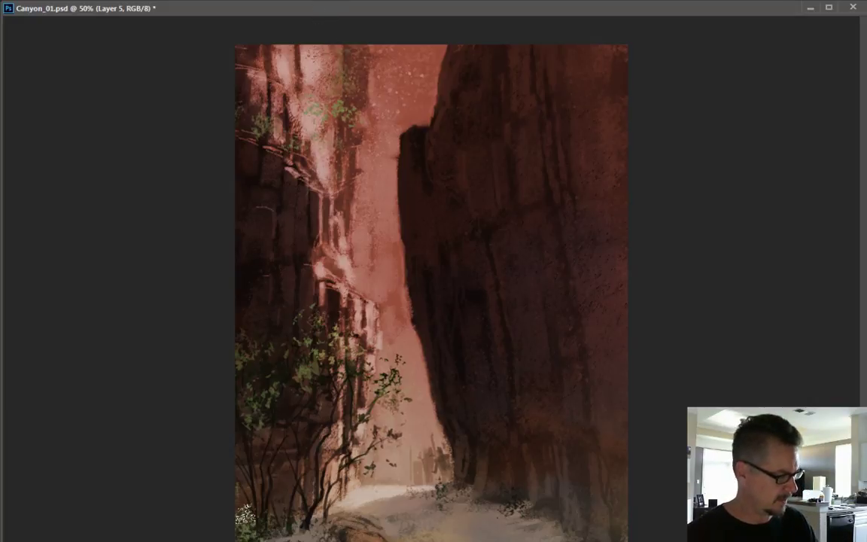
pyautogui.click(516, 492)
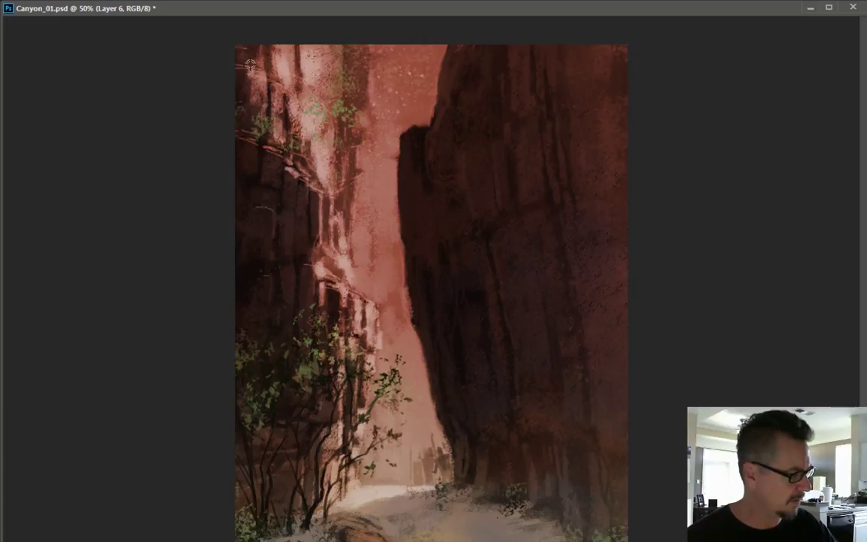
# - Change the painting colour to burnt orange a54b19 and brush a warm glow over the lower canyon gap on Layer 6
pyautogui.press('n')
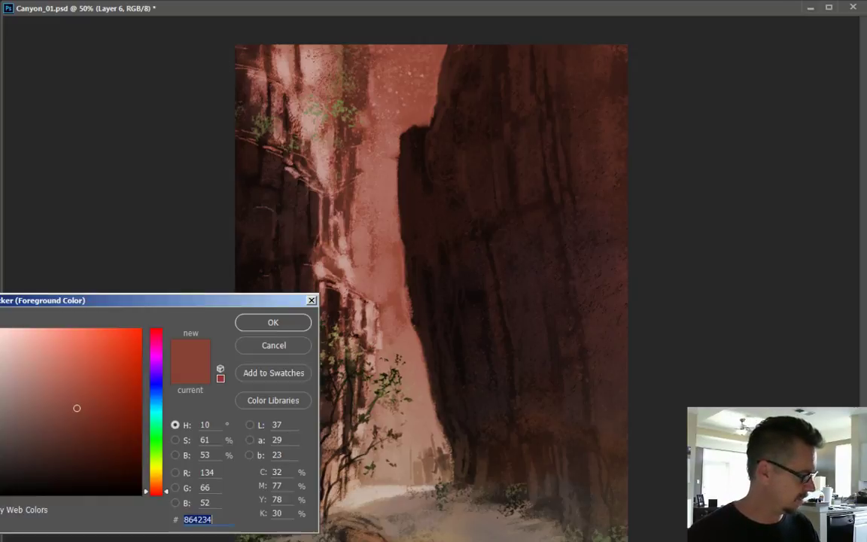
pyautogui.moveTo(154, 485); pyautogui.dragTo(155, 486)
pyautogui.moveTo(79, 406)
pyautogui.mouseDown()
pyautogui.moveTo(90, 389)
pyautogui.moveTo(113, 385)
pyautogui.mouseUp()
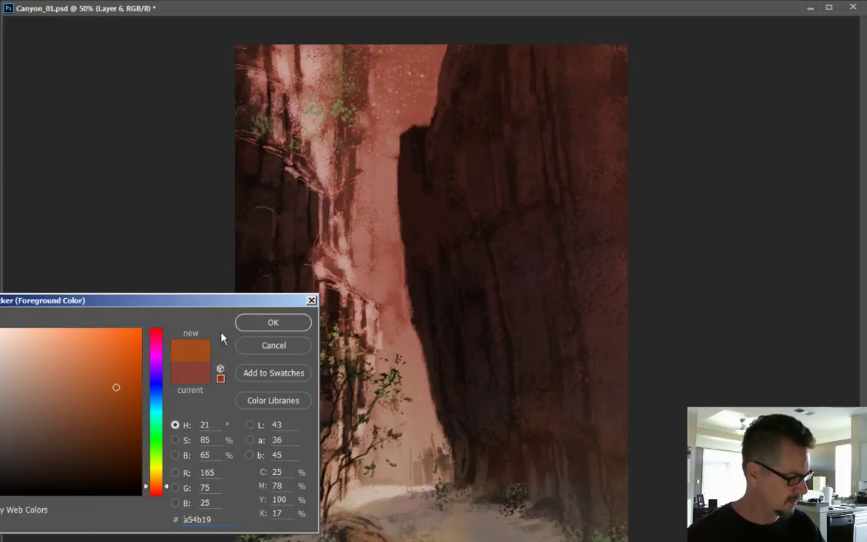
pyautogui.press('Return')
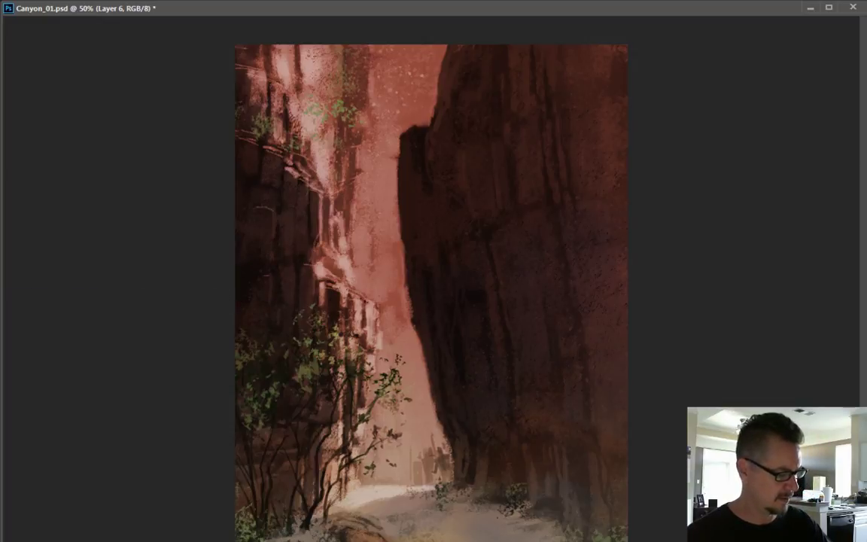
pyautogui.moveTo(324, 467); pyautogui.dragTo(392, 391)
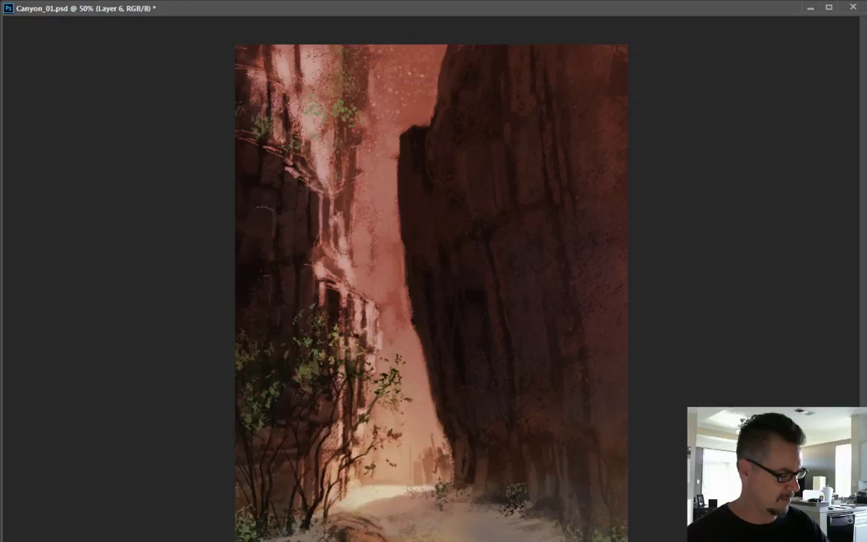
pyautogui.moveTo(320, 390); pyautogui.dragTo(391, 451)
pyautogui.moveTo(286, 474); pyautogui.dragTo(331, 398)
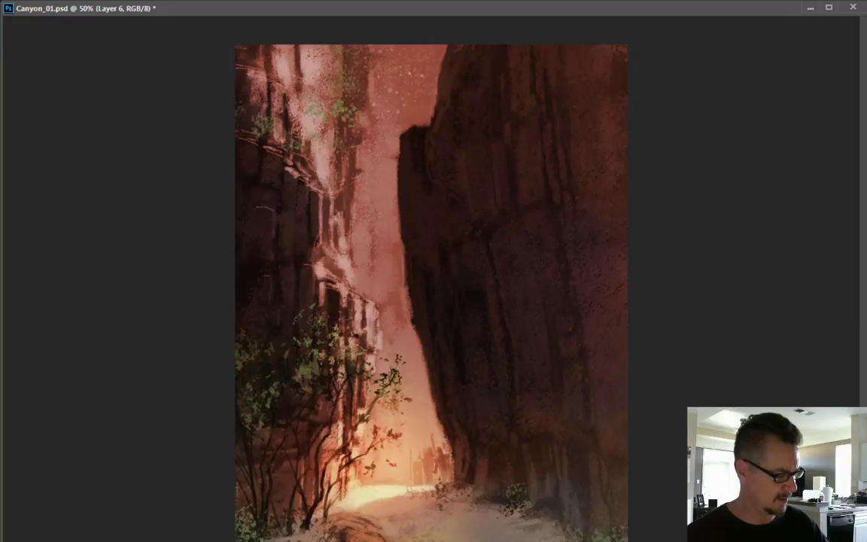
# - Undo the glow stroke over the left wall and extend the orange glow up the canyon gap to the sky
pyautogui.moveTo(354, 353)
pyautogui.mouseDown()
pyautogui.moveTo(301, 75)
pyautogui.moveTo(256, 53)
pyautogui.mouseUp()
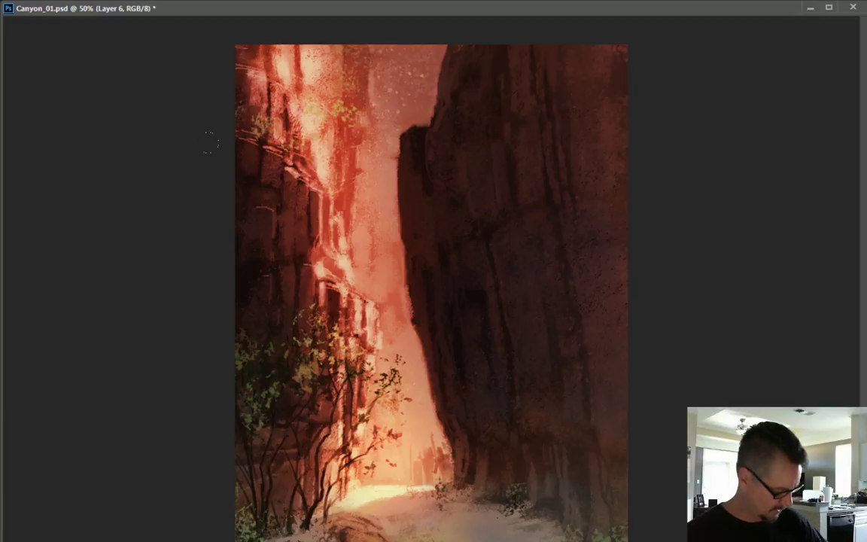
pyautogui.hotkey('ctrl', 'z')
pyautogui.moveTo(320, 279); pyautogui.dragTo(372, 362)
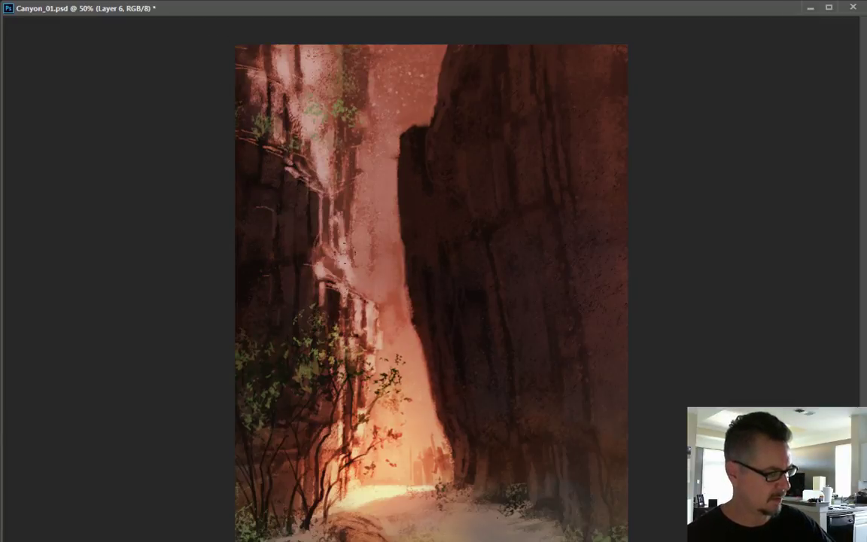
pyautogui.moveTo(354, 323)
pyautogui.mouseDown()
pyautogui.moveTo(346, 176)
pyautogui.moveTo(369, 45)
pyautogui.mouseUp()
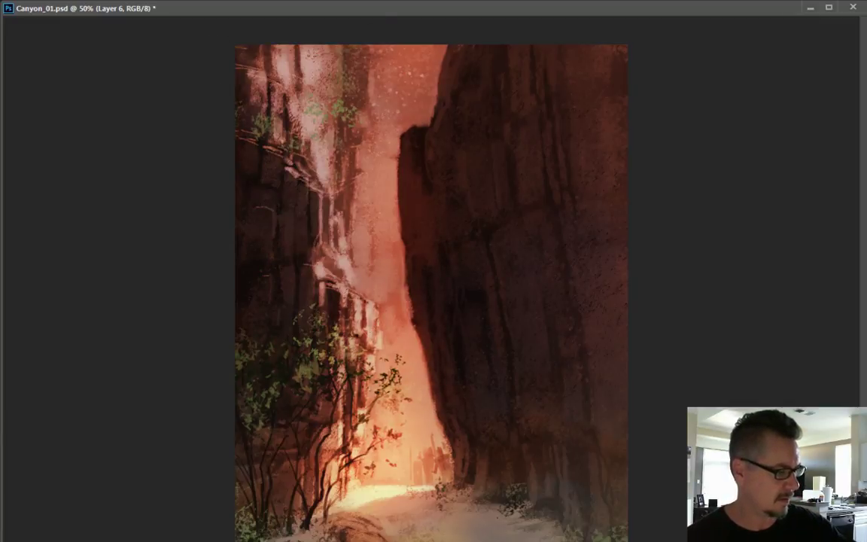
pyautogui.moveTo(354, 143); pyautogui.dragTo(365, 68)
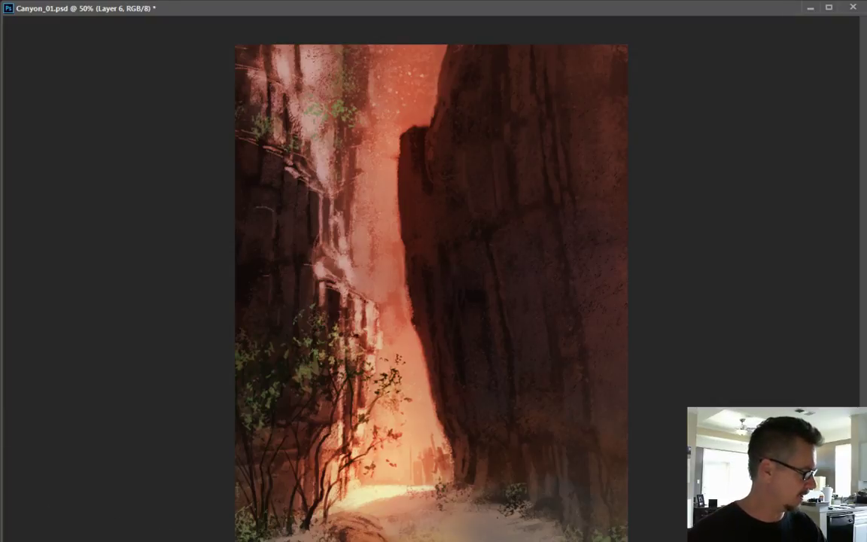
# - Lower the white output level of the Levels 1 adjustment to 193
pyautogui.hotkey('ctrl', 'l')
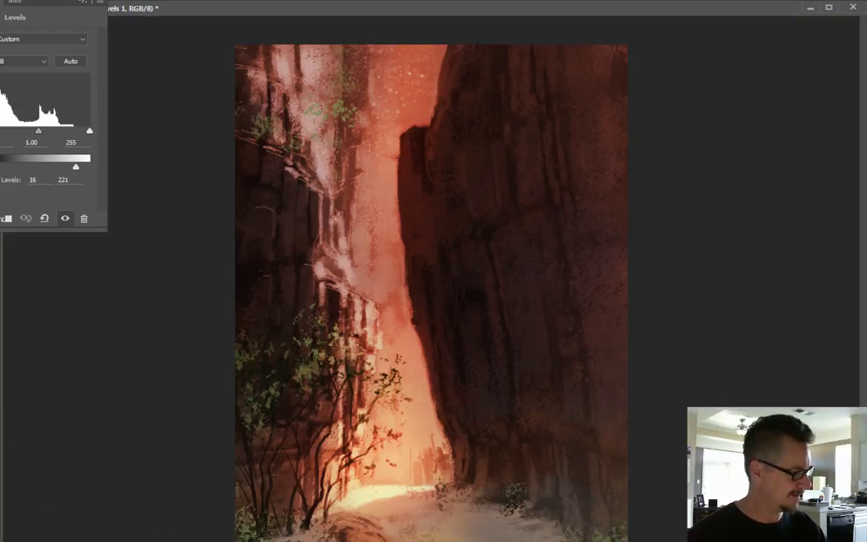
pyautogui.moveTo(75, 168); pyautogui.dragTo(65, 169)
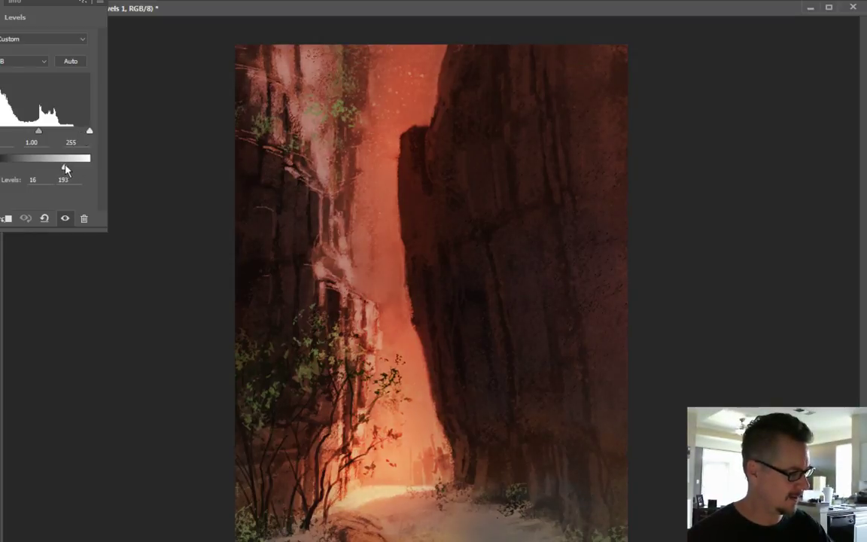
pyautogui.click(82, 2)
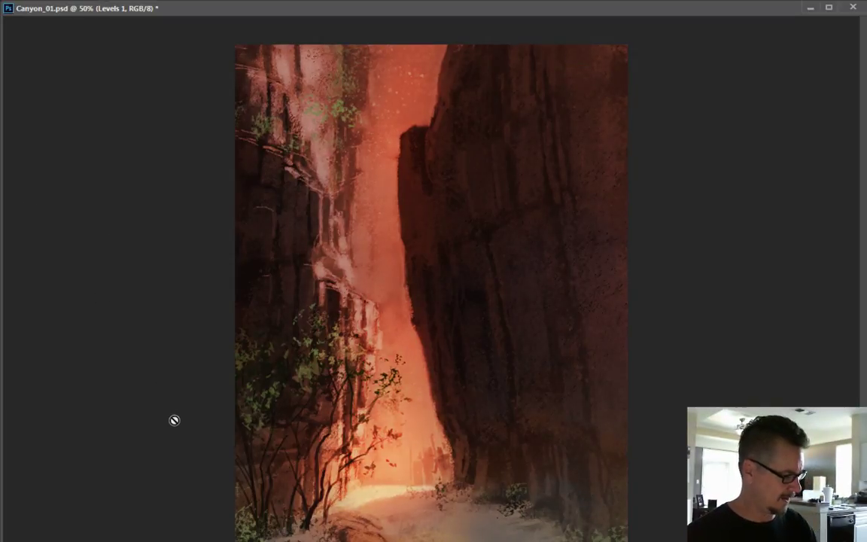
# - Pick a brighter golden orange and brush light over the lower canyon gap behind the shrubs on Layer 6
pyautogui.hotkey('ctrl', 'shift', 'alt', 'n')
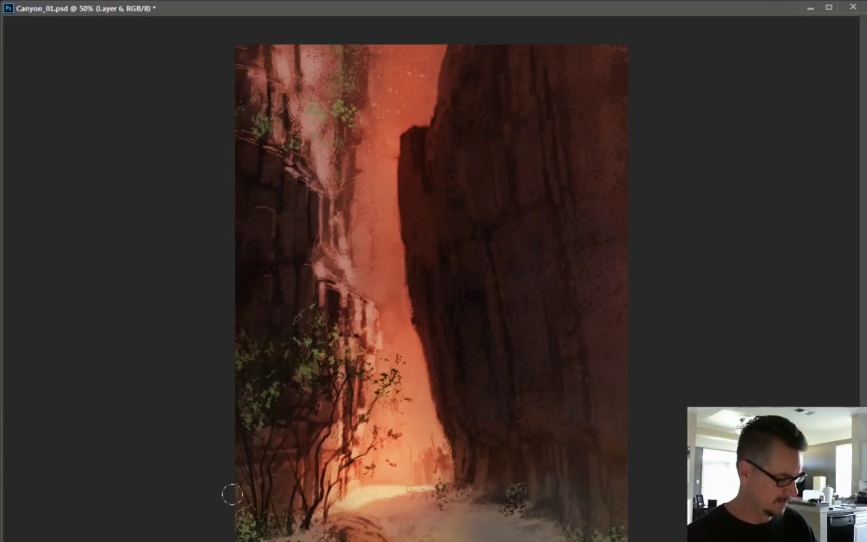
pyautogui.moveTo(104, 347); pyautogui.dragTo(97, 361)
pyautogui.moveTo(155, 486); pyautogui.dragTo(155, 479)
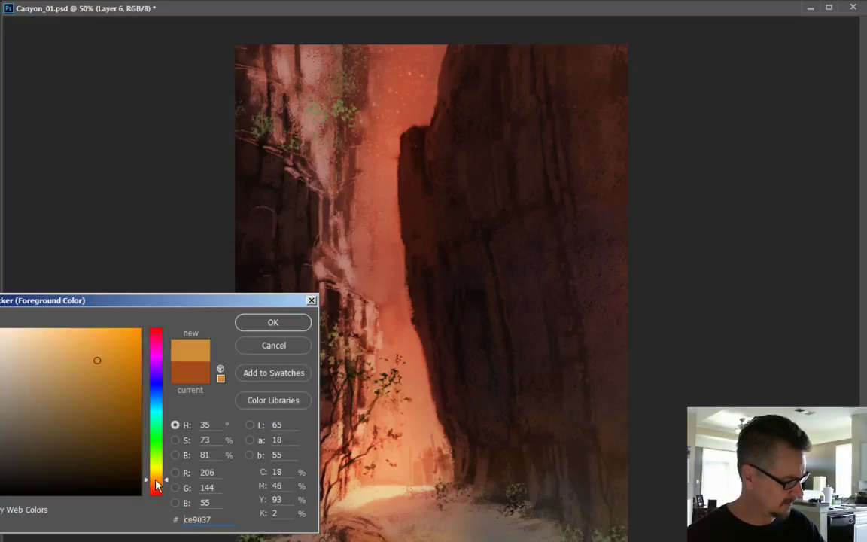
pyautogui.click(117, 356)
pyautogui.click(259, 325)
pyautogui.moveTo(384, 429); pyautogui.dragTo(338, 313)
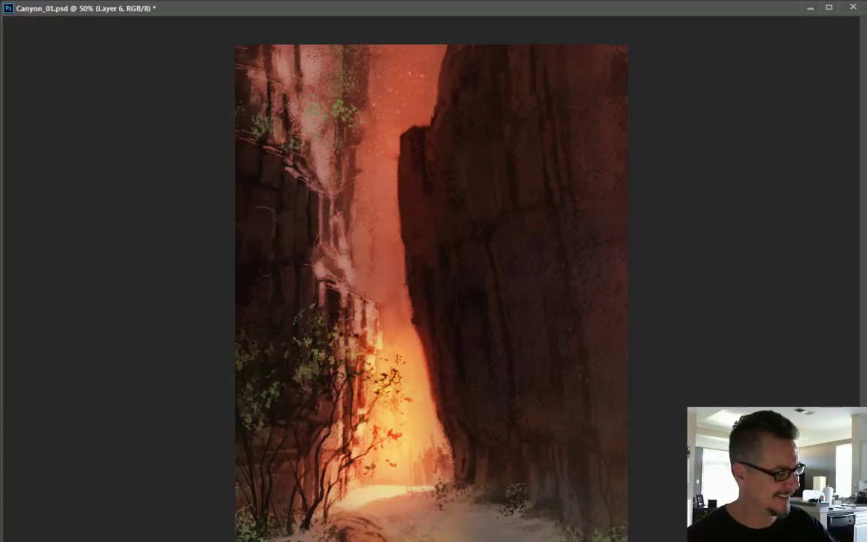
# - Carry the golden glow up the canyon gap and onto the sunlit left wall, and save the document
pyautogui.moveTo(341, 314)
pyautogui.mouseDown()
pyautogui.moveTo(360, 242)
pyautogui.moveTo(352, 71)
pyautogui.mouseUp()
pyautogui.moveTo(368, 286); pyautogui.dragTo(328, 174)
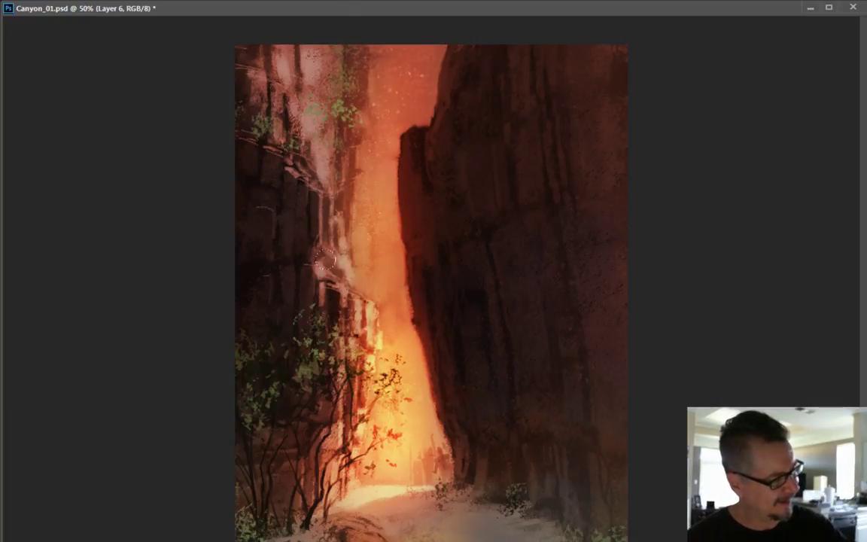
pyautogui.moveTo(320, 264); pyautogui.dragTo(290, 15)
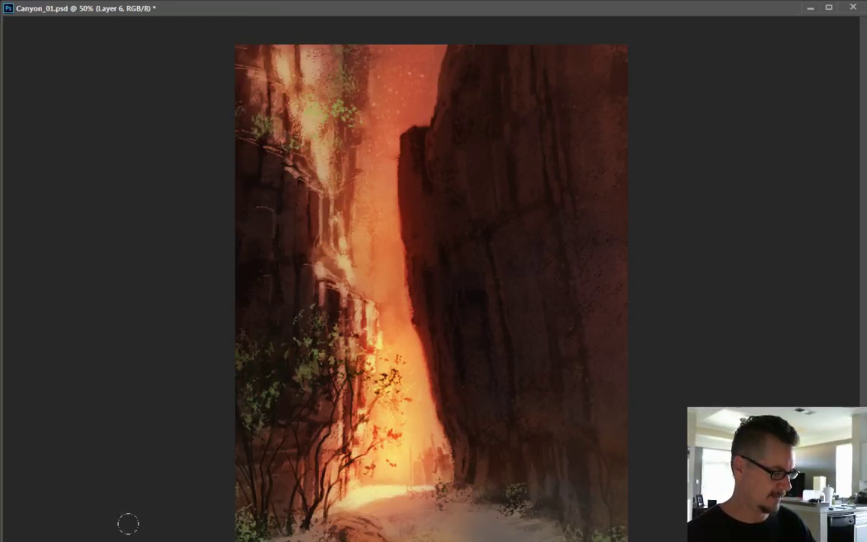
pyautogui.hotkey('ctrl', 's')
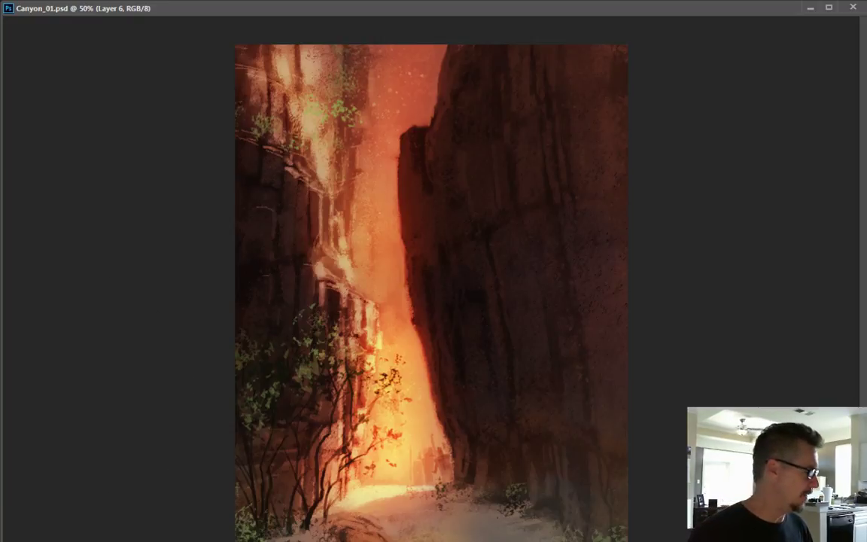
# - Display the canyon reference photo in place of the painting and examine its rock walls, lighting and full composition
pyautogui.hotkey('alt', 'BackSpace')
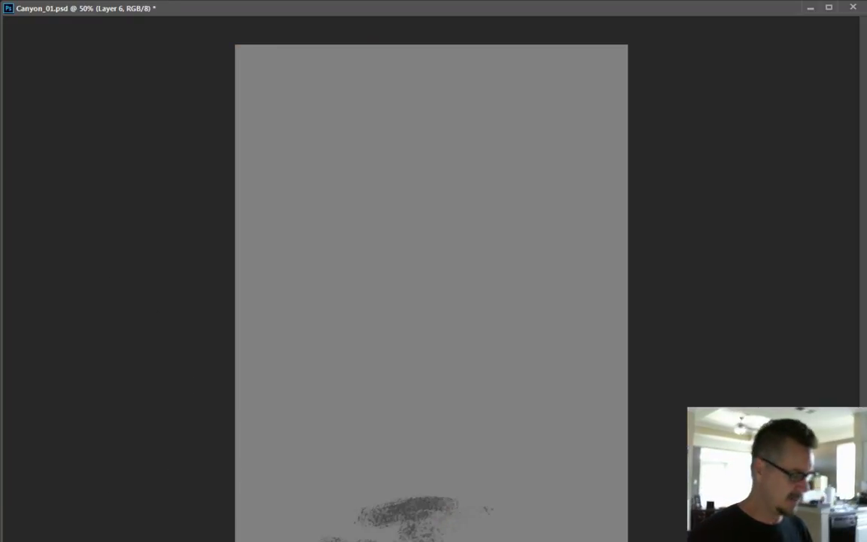
pyautogui.hotkey('ctrl', 'v')
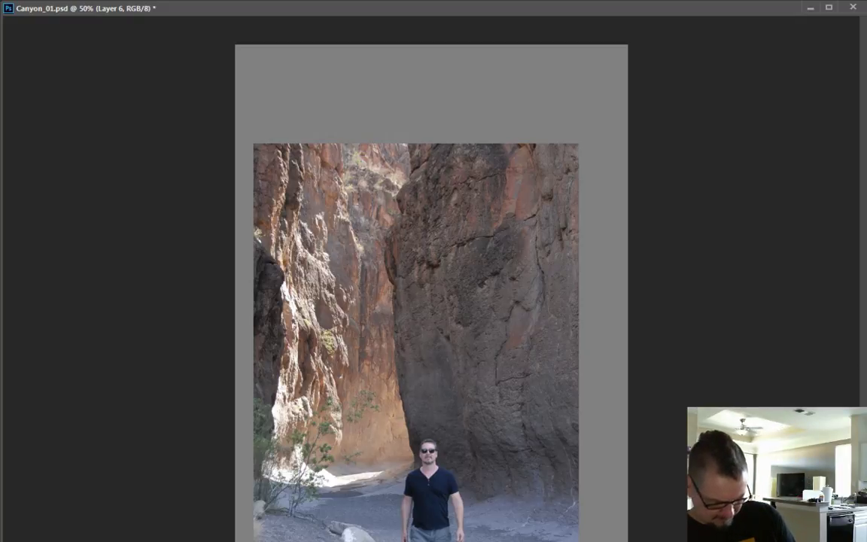
pyautogui.hotkey('ctrl', '-')
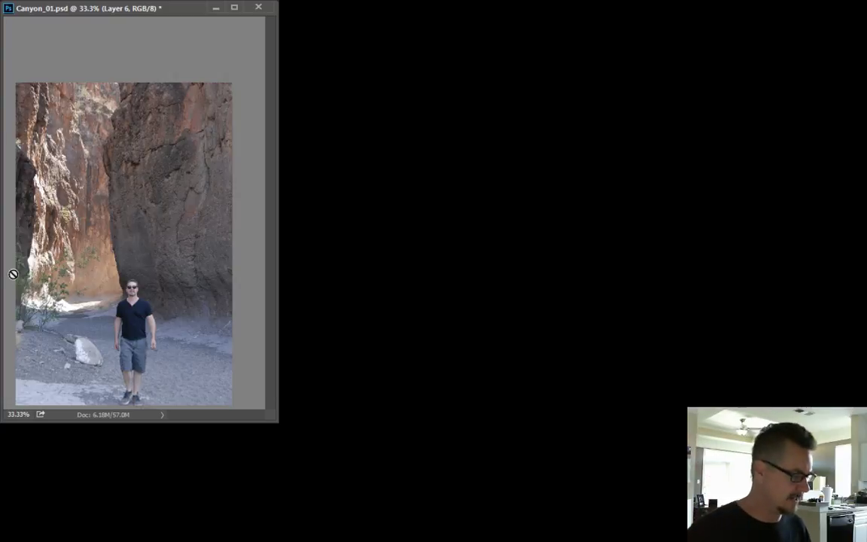
pyautogui.moveTo(271, 414); pyautogui.dragTo(714, 538)
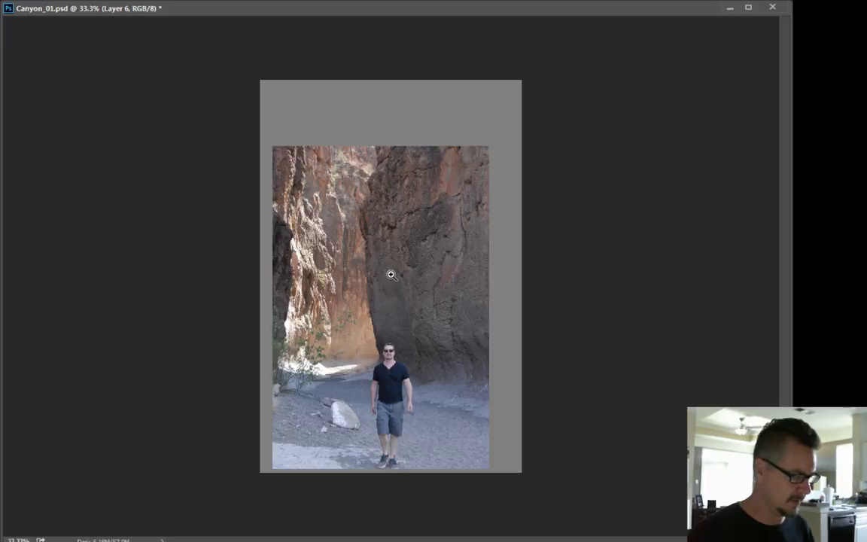
pyautogui.moveTo(400, 282); pyautogui.dragTo(406, 284)
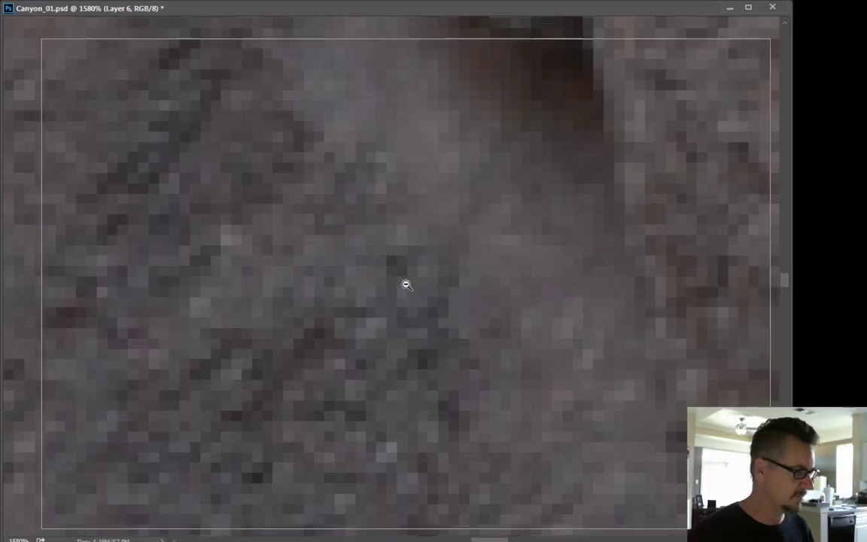
pyautogui.keyDown('alt'); pyautogui.click(406, 284); pyautogui.keyUp('alt')
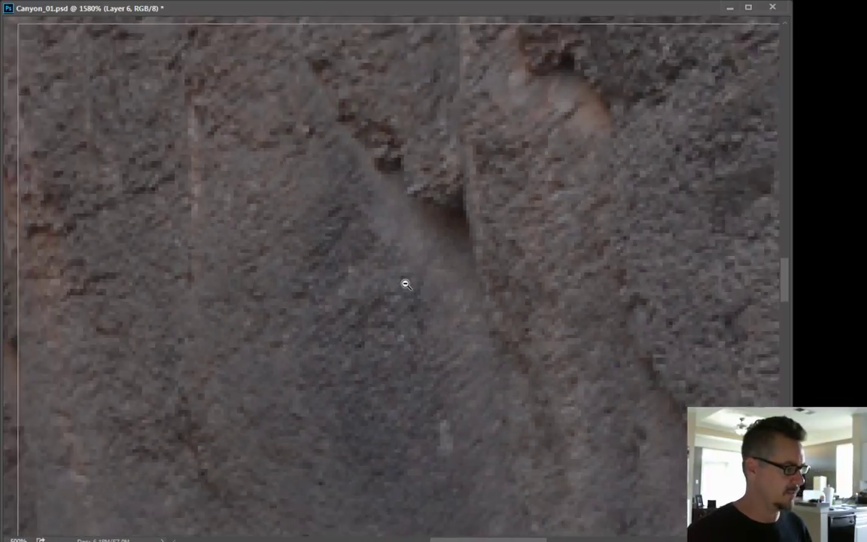
pyautogui.moveTo(406, 283); pyautogui.dragTo(404, 283)
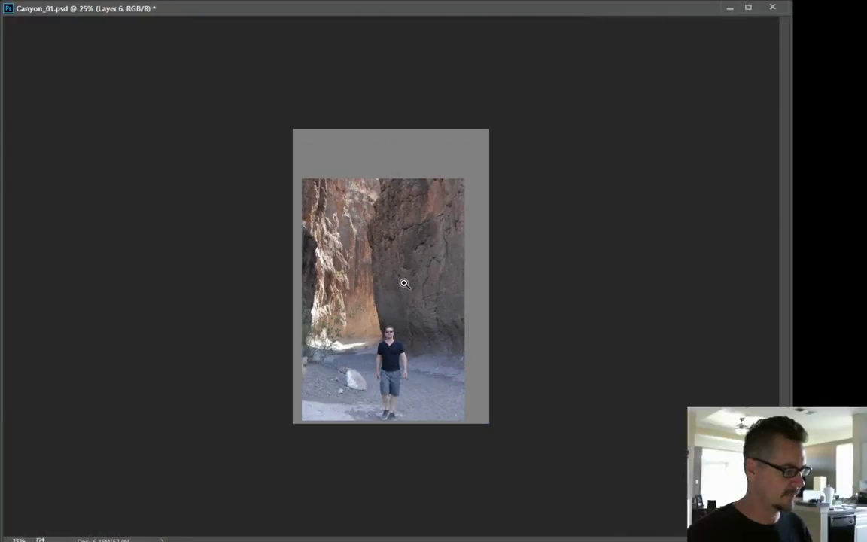
pyautogui.click(404, 283)
pyautogui.click(404, 283)
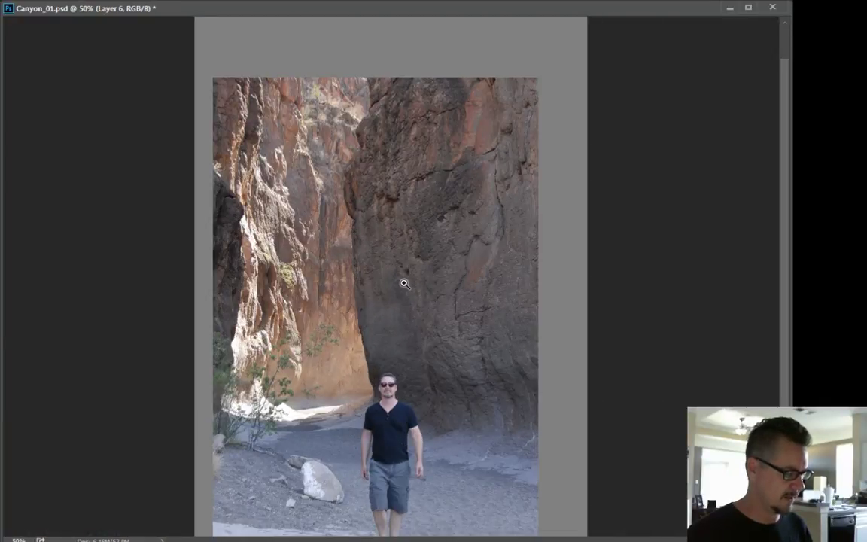
pyautogui.scroll(-3, 789, 287)
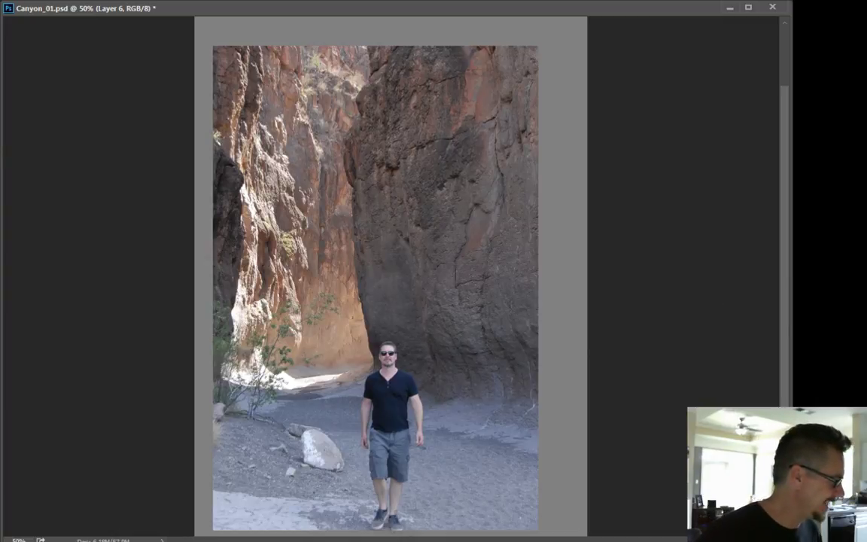
# - Replace the reference photo with the greyscale canyon painting, show its shrub and rock-texture layer, and review the whole composition
pyautogui.hotkey('ctrl', ',')
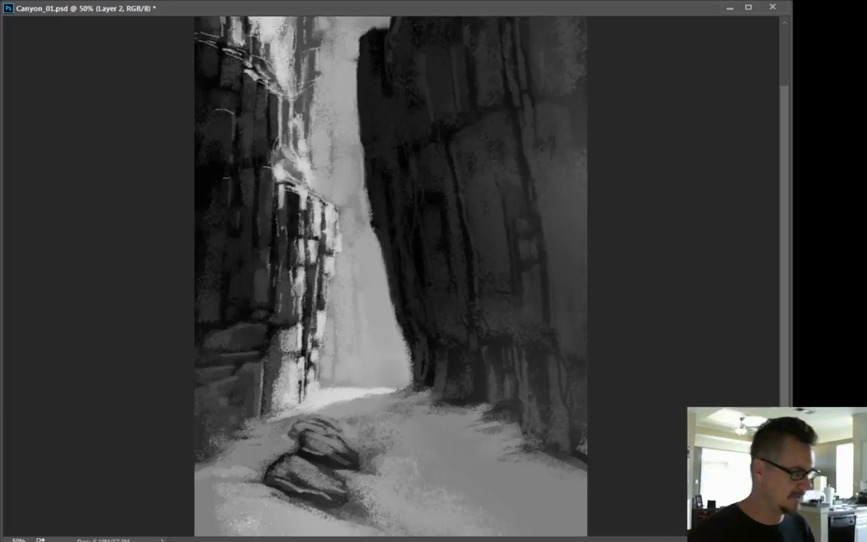
pyautogui.moveTo(784, 326)
pyautogui.mouseDown()
pyautogui.moveTo(784, 221)
pyautogui.moveTo(792, 324)
pyautogui.moveTo(784, 261)
pyautogui.mouseUp()
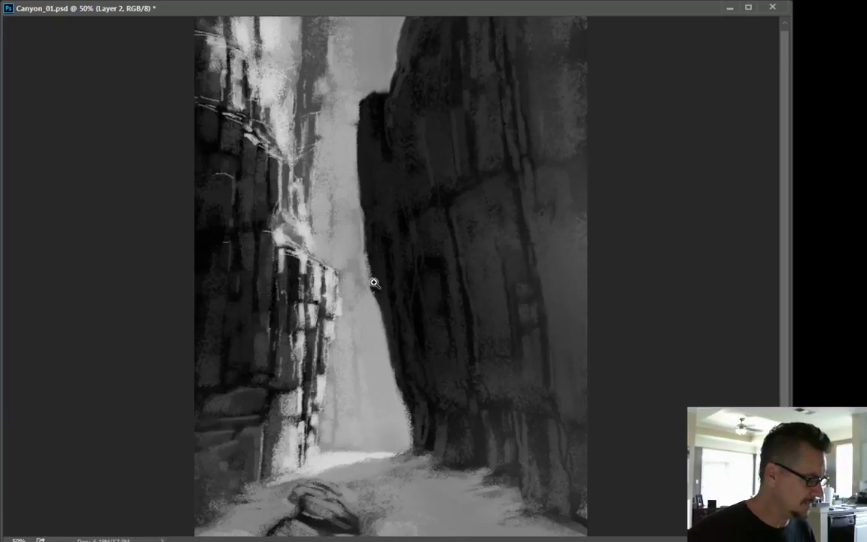
pyautogui.moveTo(781, 213); pyautogui.dragTo(787, 296)
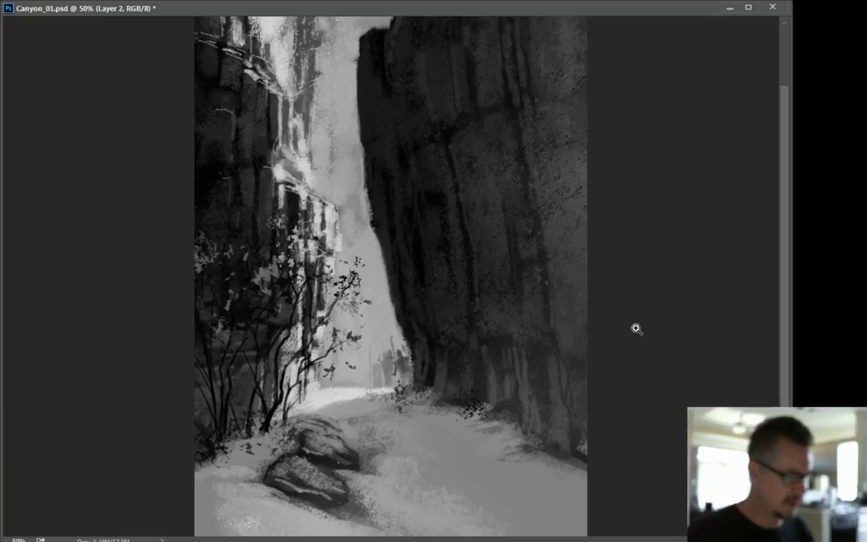
pyautogui.moveTo(784, 306)
pyautogui.mouseDown()
pyautogui.moveTo(782, 267)
pyautogui.moveTo(782, 316)
pyautogui.moveTo(769, 236)
pyautogui.mouseUp()
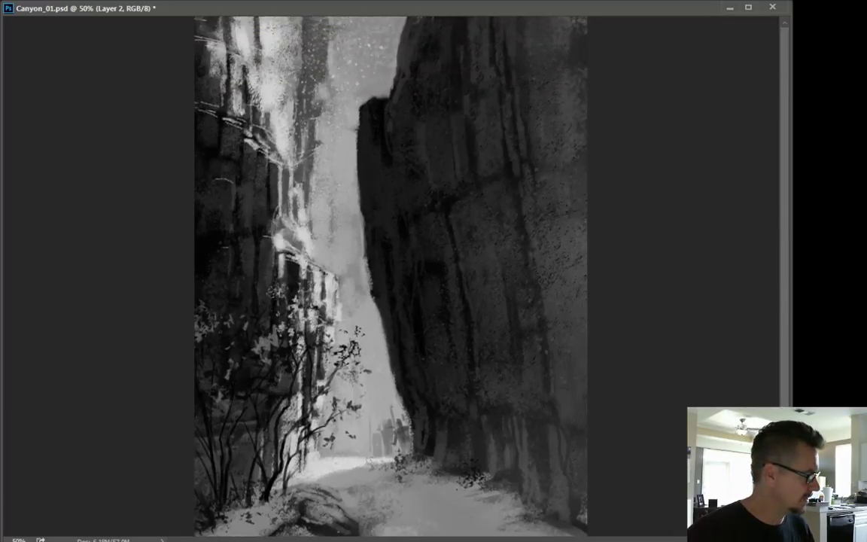
# - Show the Levels darkening, the red-to-tan colour wash and the Layer 3 local colours in turn, reviewing the painting from top to bottom
pyautogui.hotkey('ctrl', 'z')
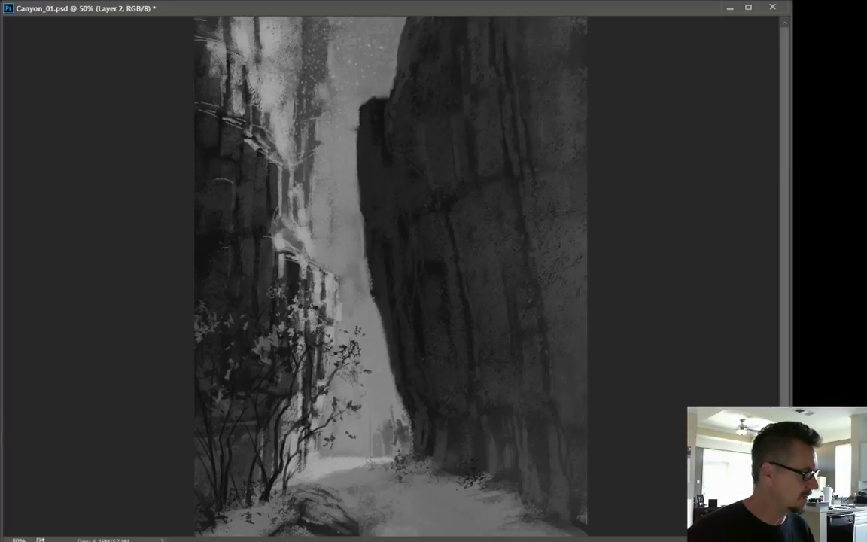
pyautogui.hotkey('ctrl', 'z')
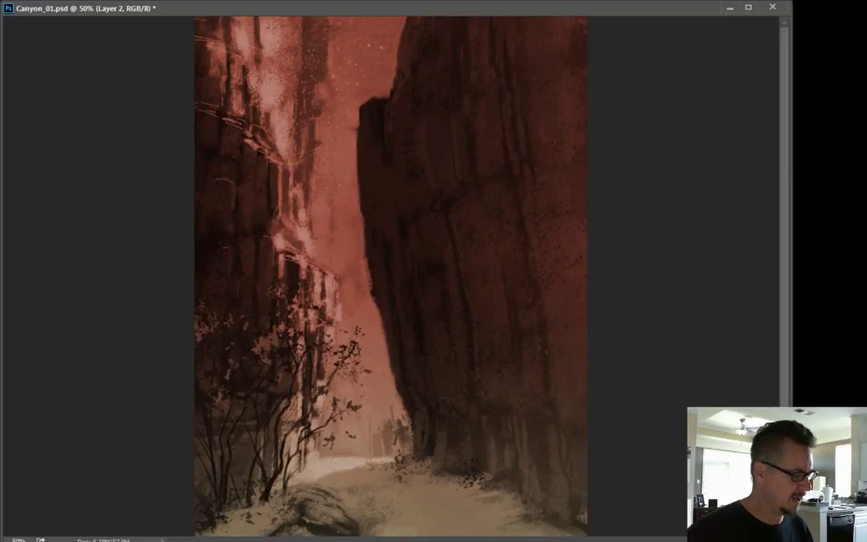
pyautogui.moveTo(786, 257)
pyautogui.mouseDown()
pyautogui.moveTo(788, 309)
pyautogui.moveTo(780, 192)
pyautogui.moveTo(788, 360)
pyautogui.mouseUp()
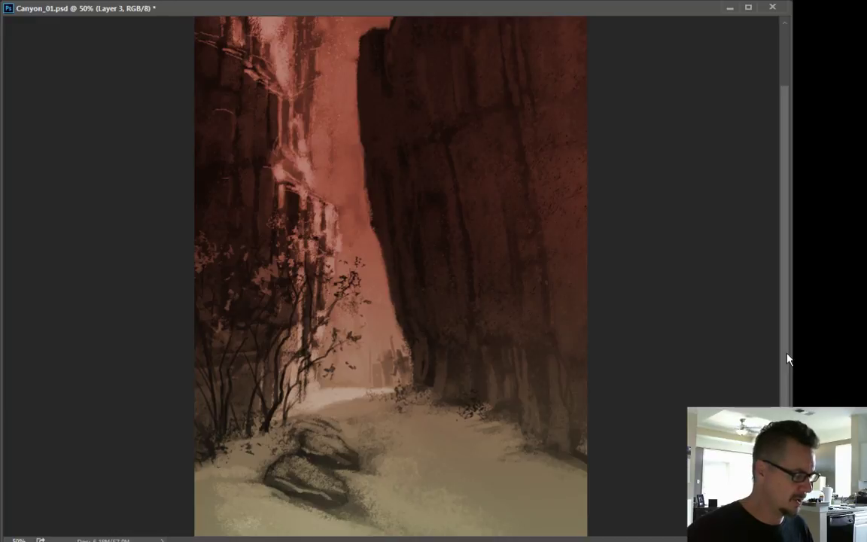
pyautogui.moveTo(788, 358); pyautogui.dragTo(783, 265)
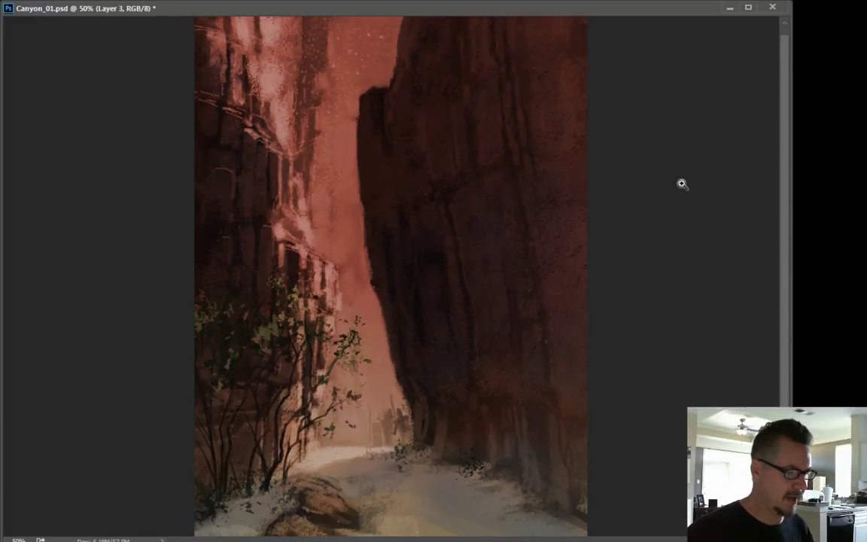
pyautogui.moveTo(784, 200)
pyautogui.mouseDown()
pyautogui.moveTo(786, 230)
pyautogui.moveTo(784, 217)
pyautogui.mouseUp()
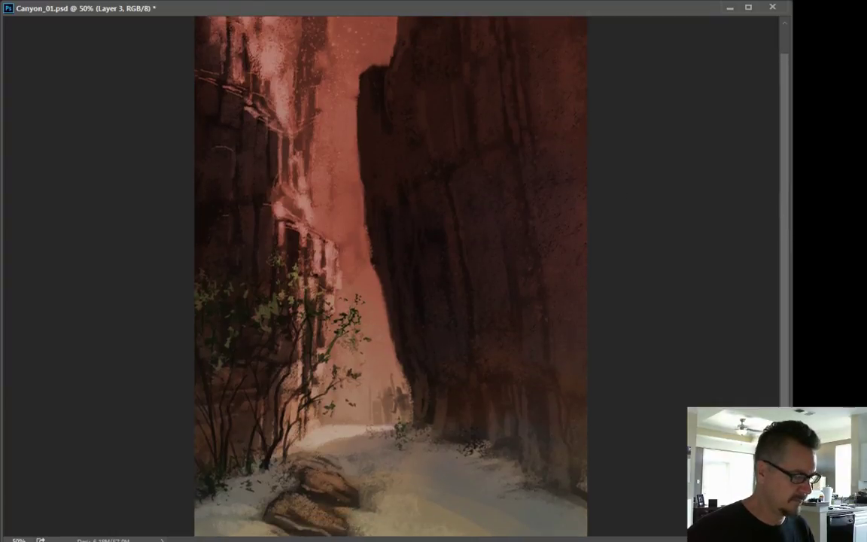
# - Show the added green foliage on Layer 5 and the warm golden glow on Layer 6, and save the document
pyautogui.hotkey('ctrl', 'z')
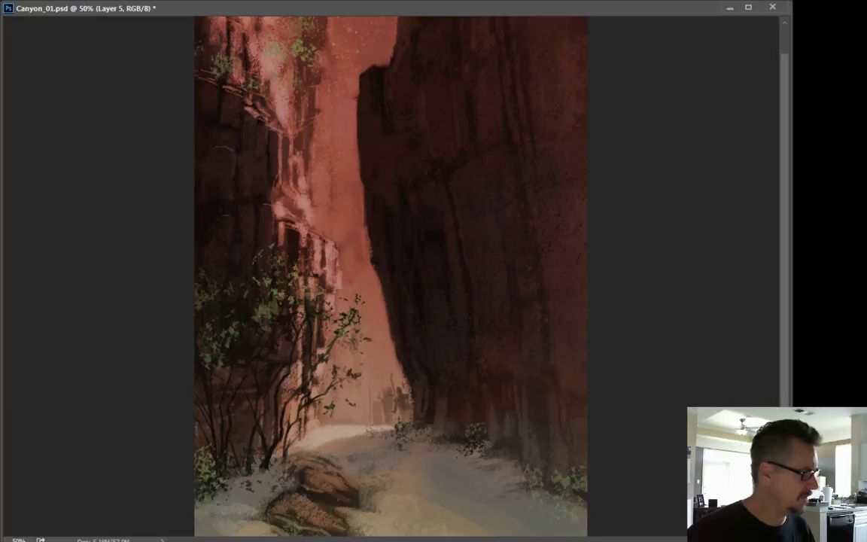
pyautogui.hotkey('ctrl', 'z')
pyautogui.hotkey('ctrl', 'z')
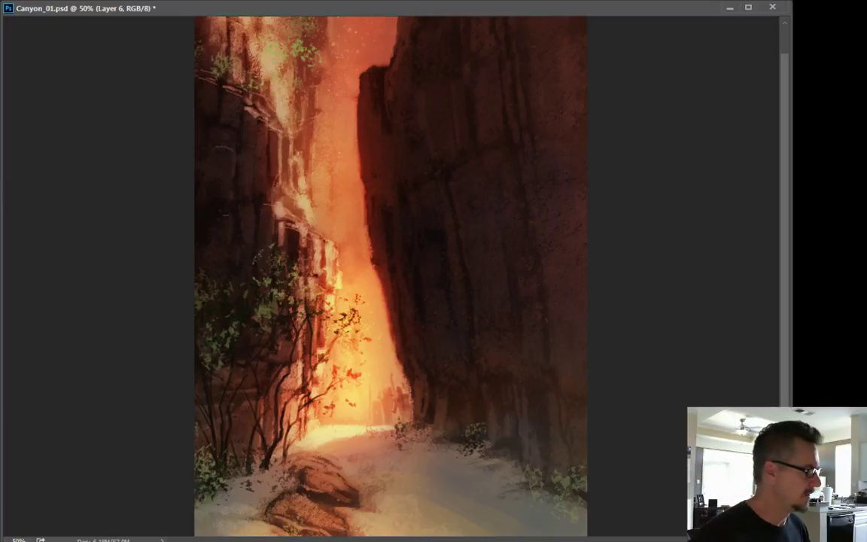
pyautogui.hotkey('ctrl', 's')
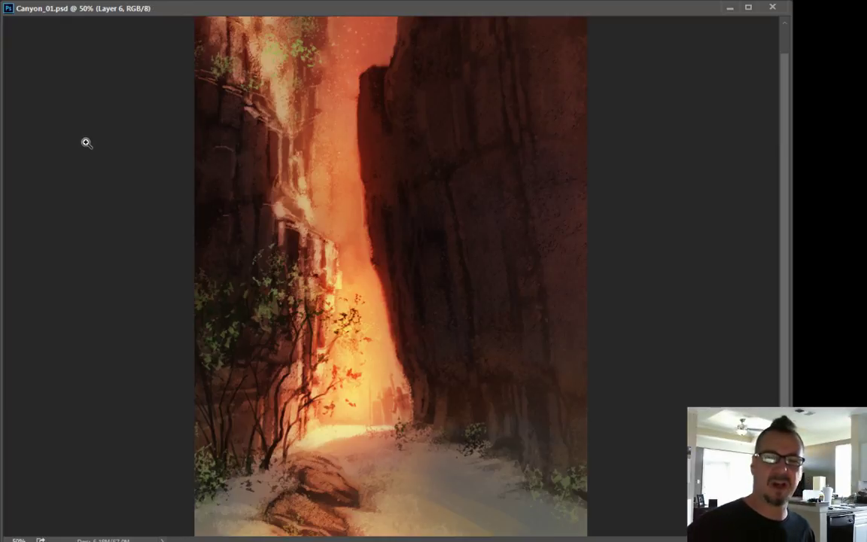